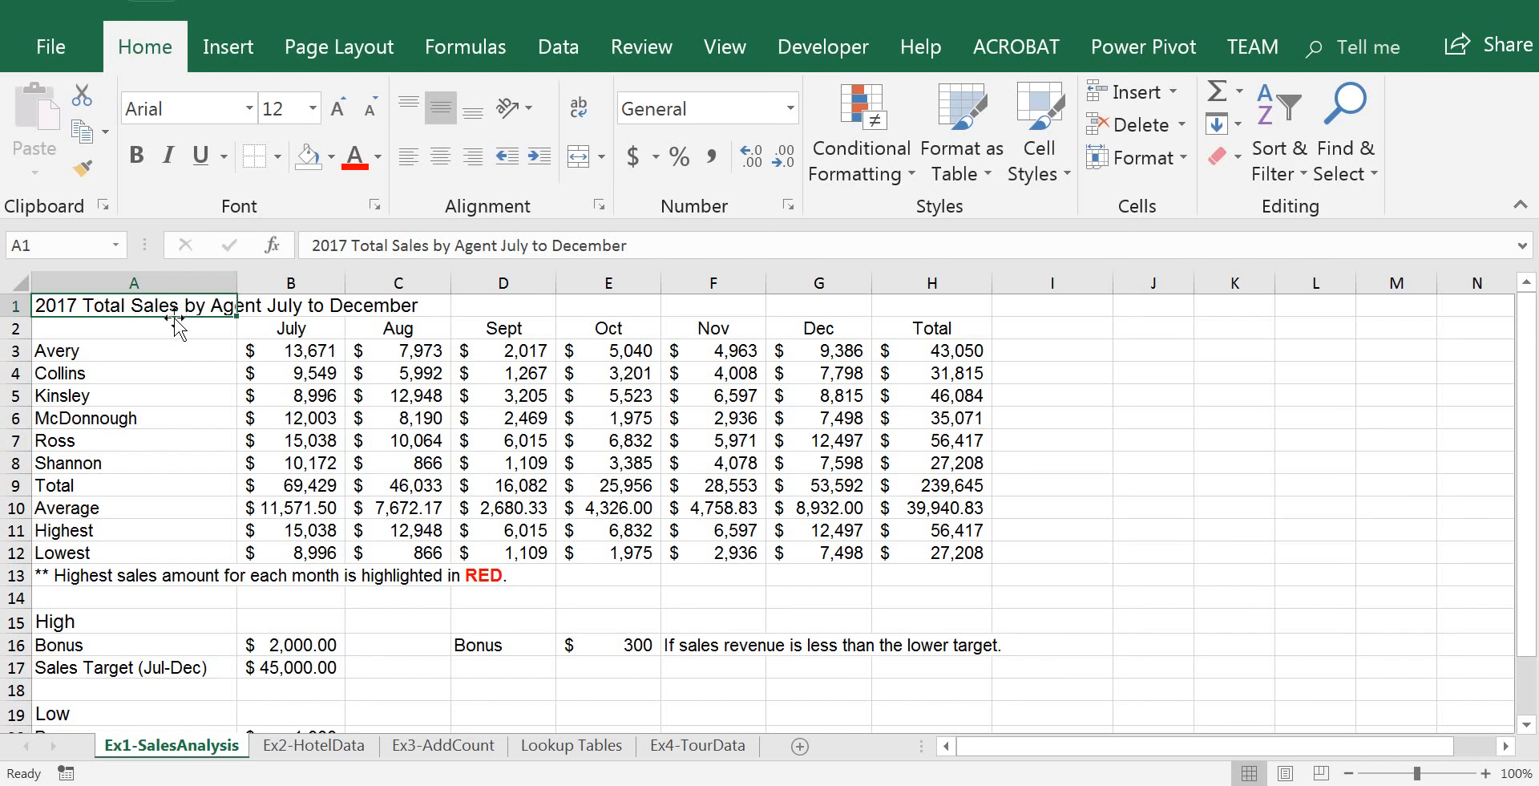
- Insert a blank row above the month headings in row 2
left_click(16, 328)
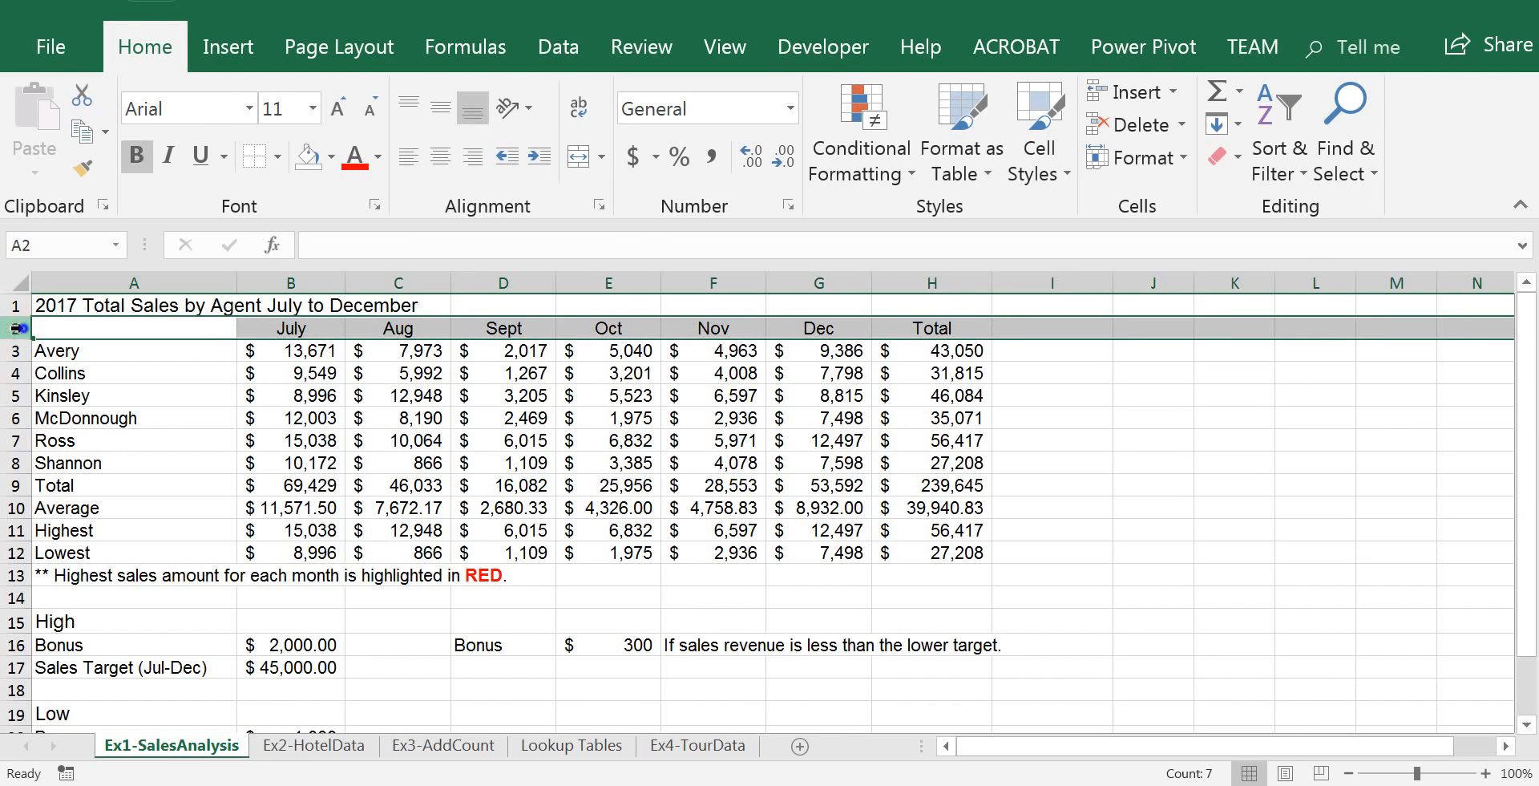
right_click(16, 328)
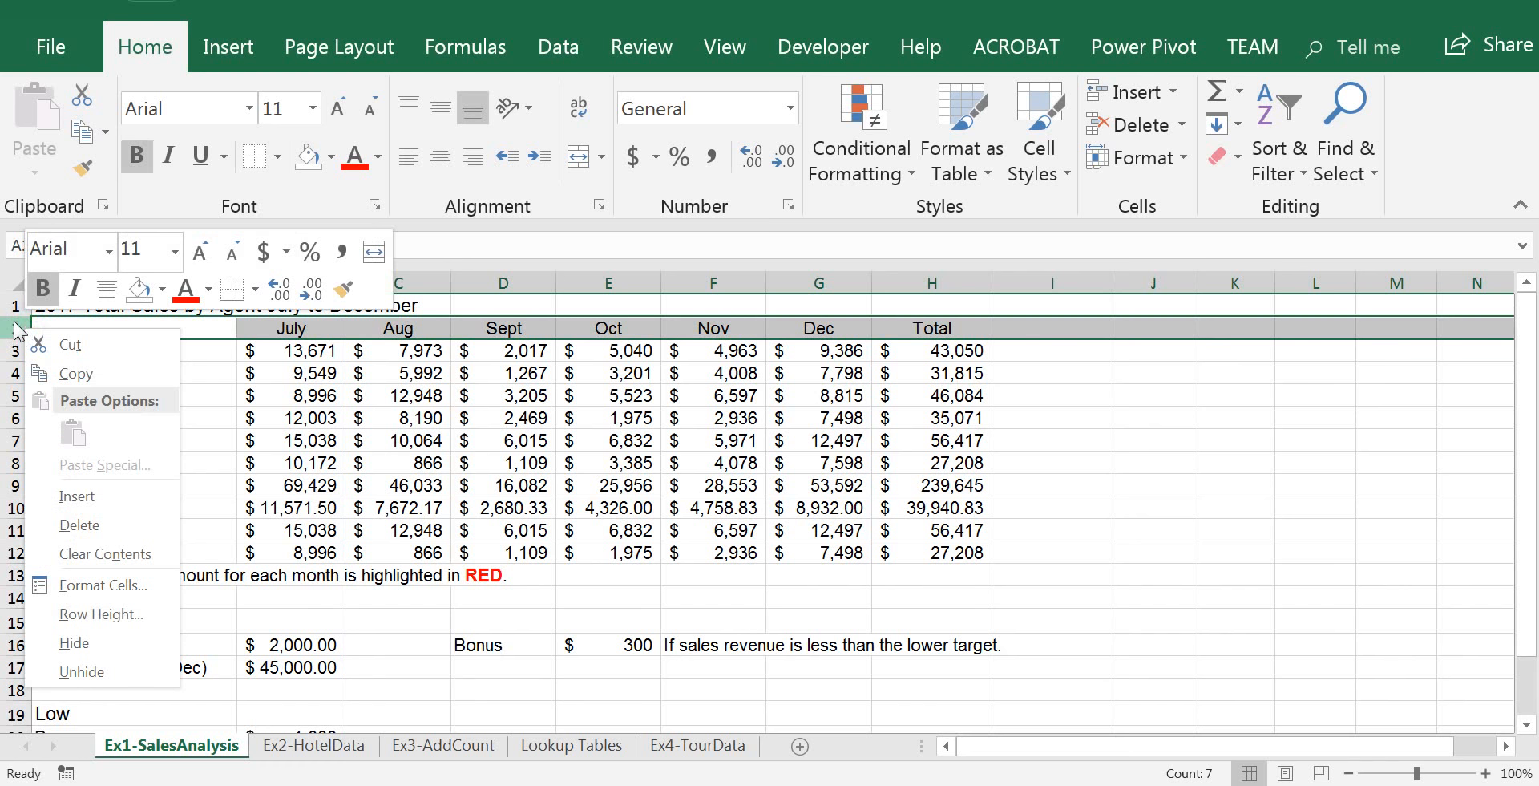
left_click(77, 496)
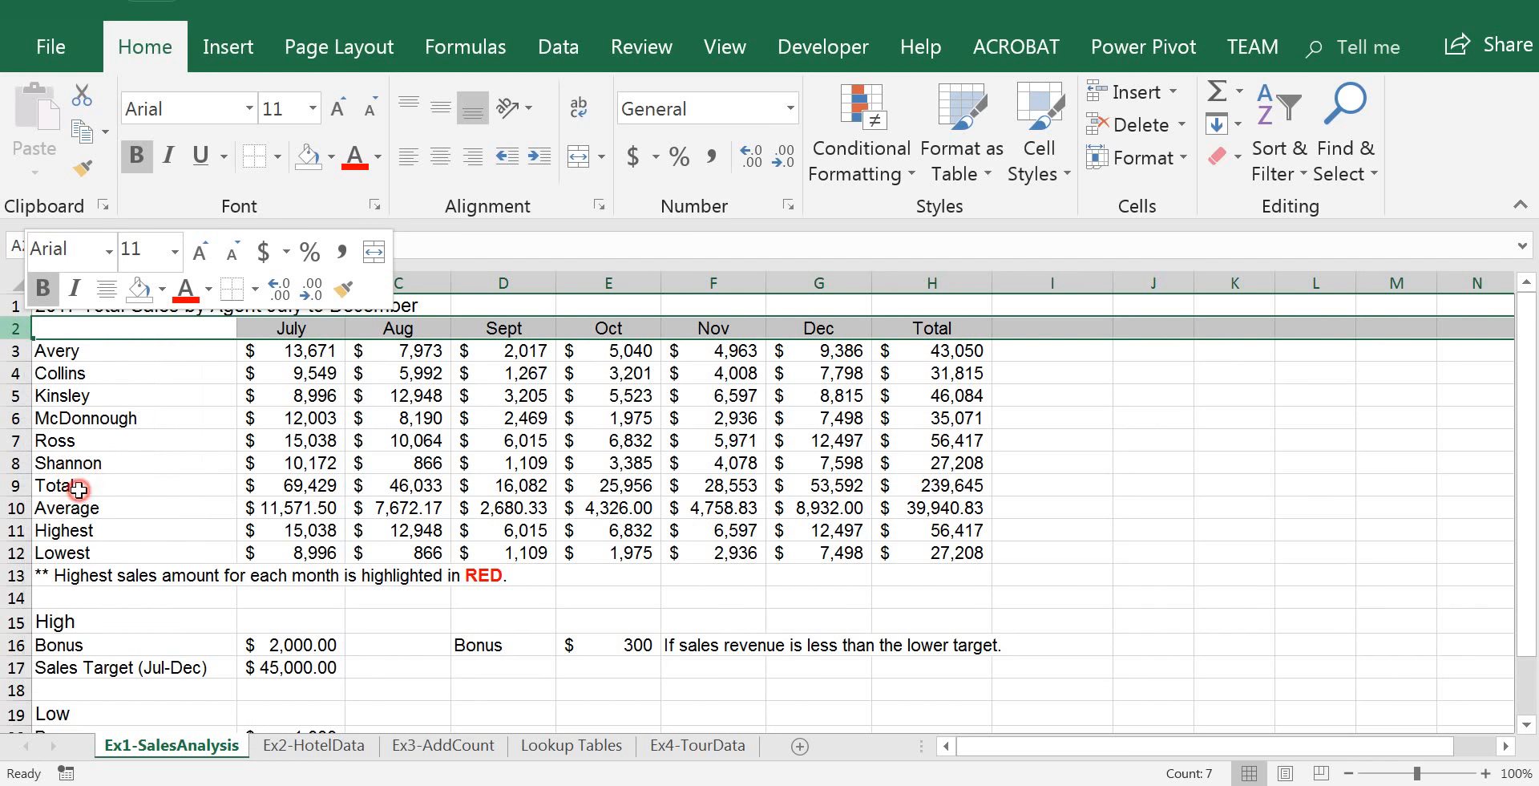
left_click(163, 330)
- Move the text "July to December" out of the title in A1 into cell A2
left_click(140, 305)
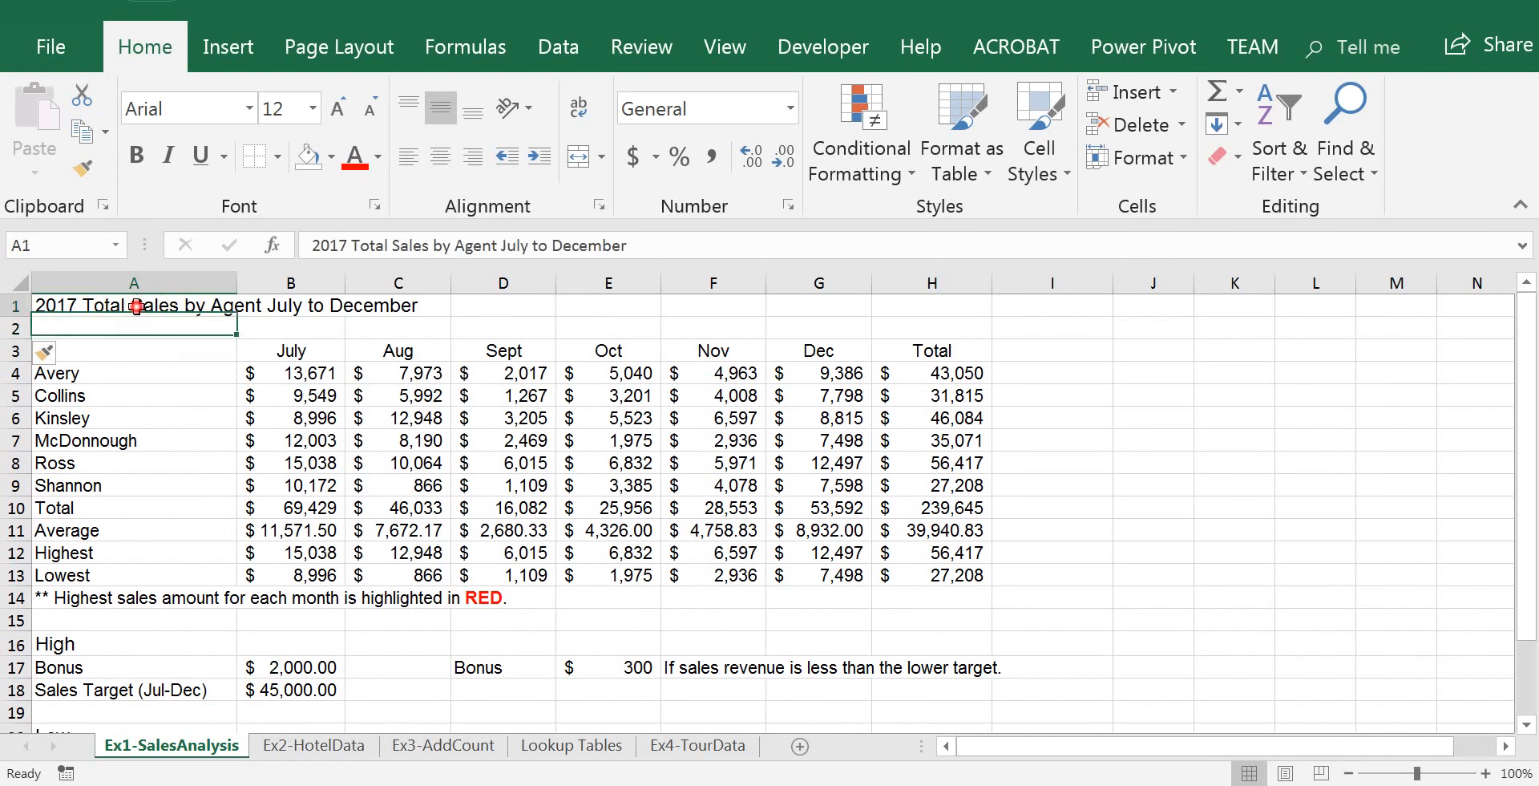
left_click_drag(502, 245, 628, 244)
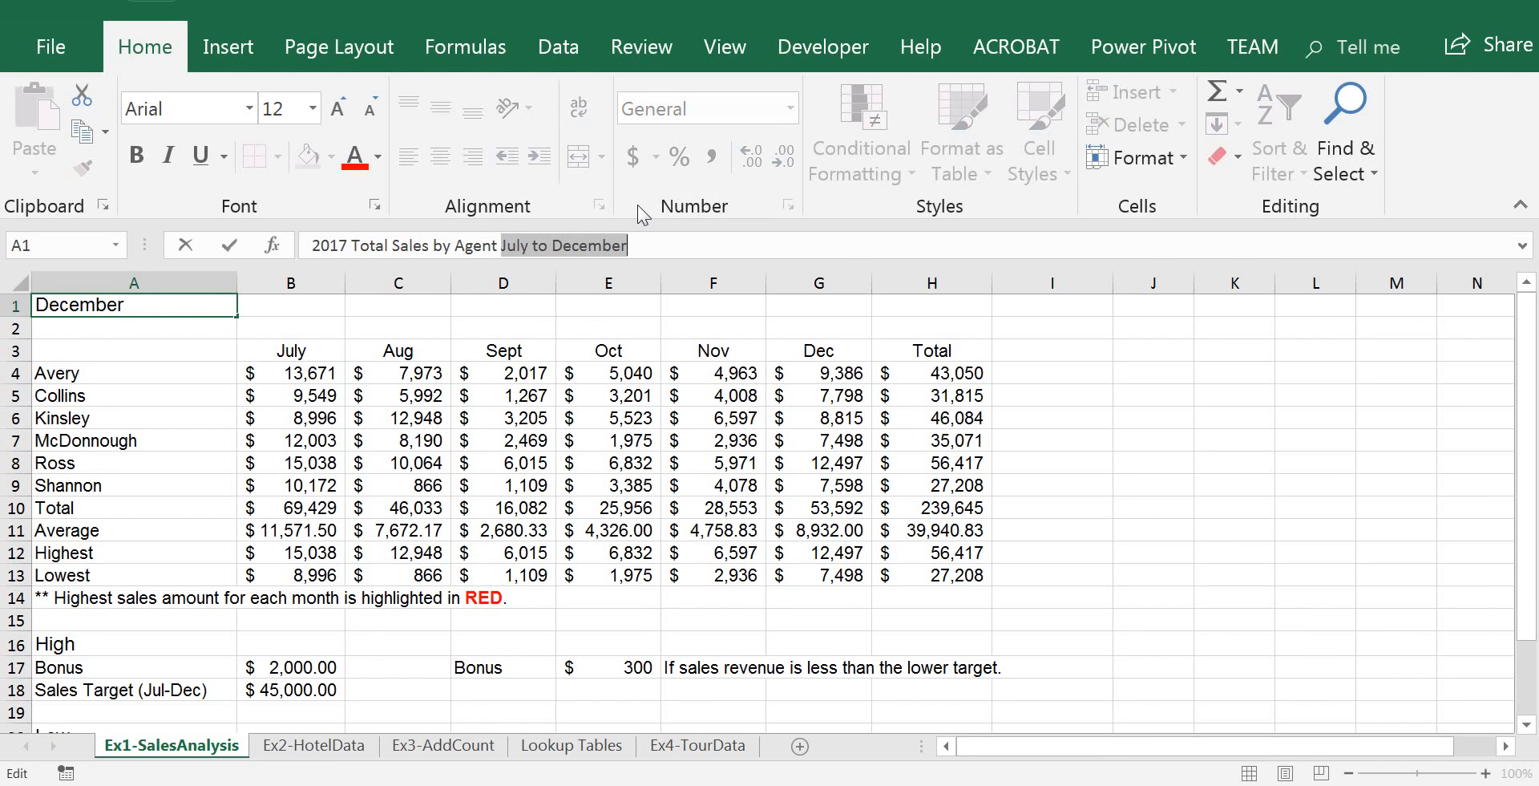
key("ctrl+x")
key("Return")
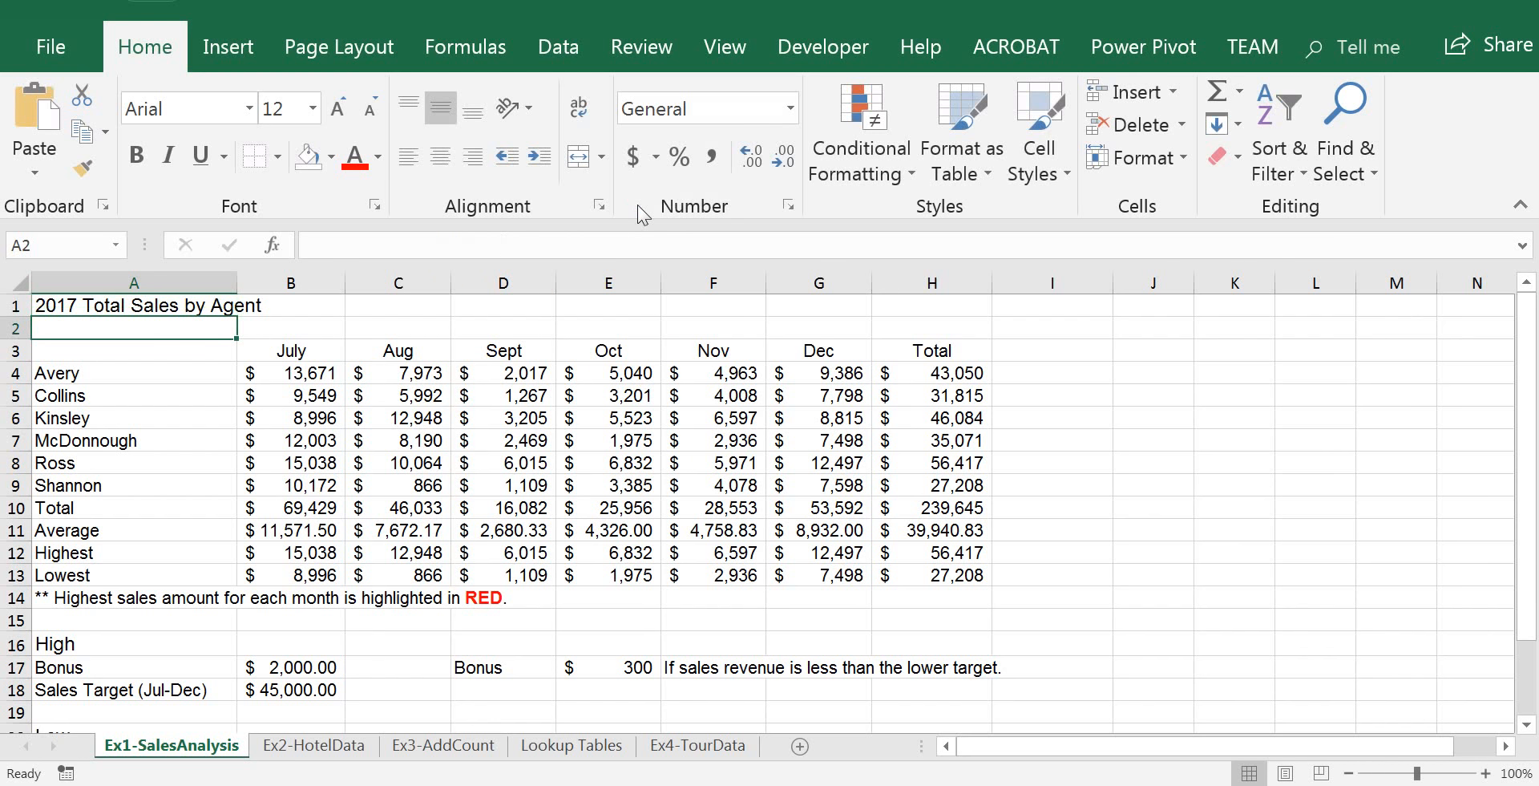
key("ctrl+v")
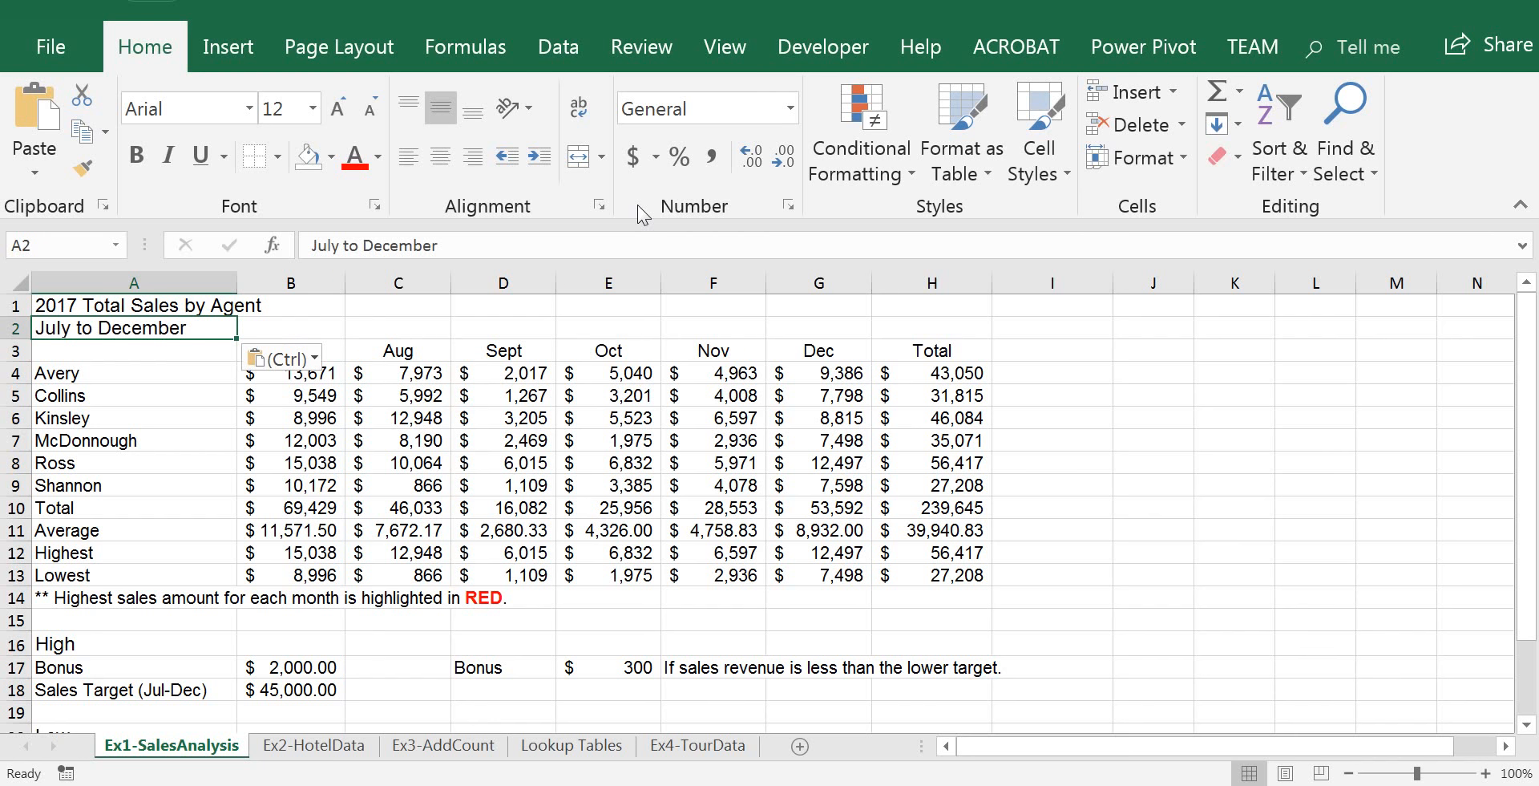
- Merge and center the title across A1:H1 and the "July to December" subtitle across A2:H2
left_click(172, 307)
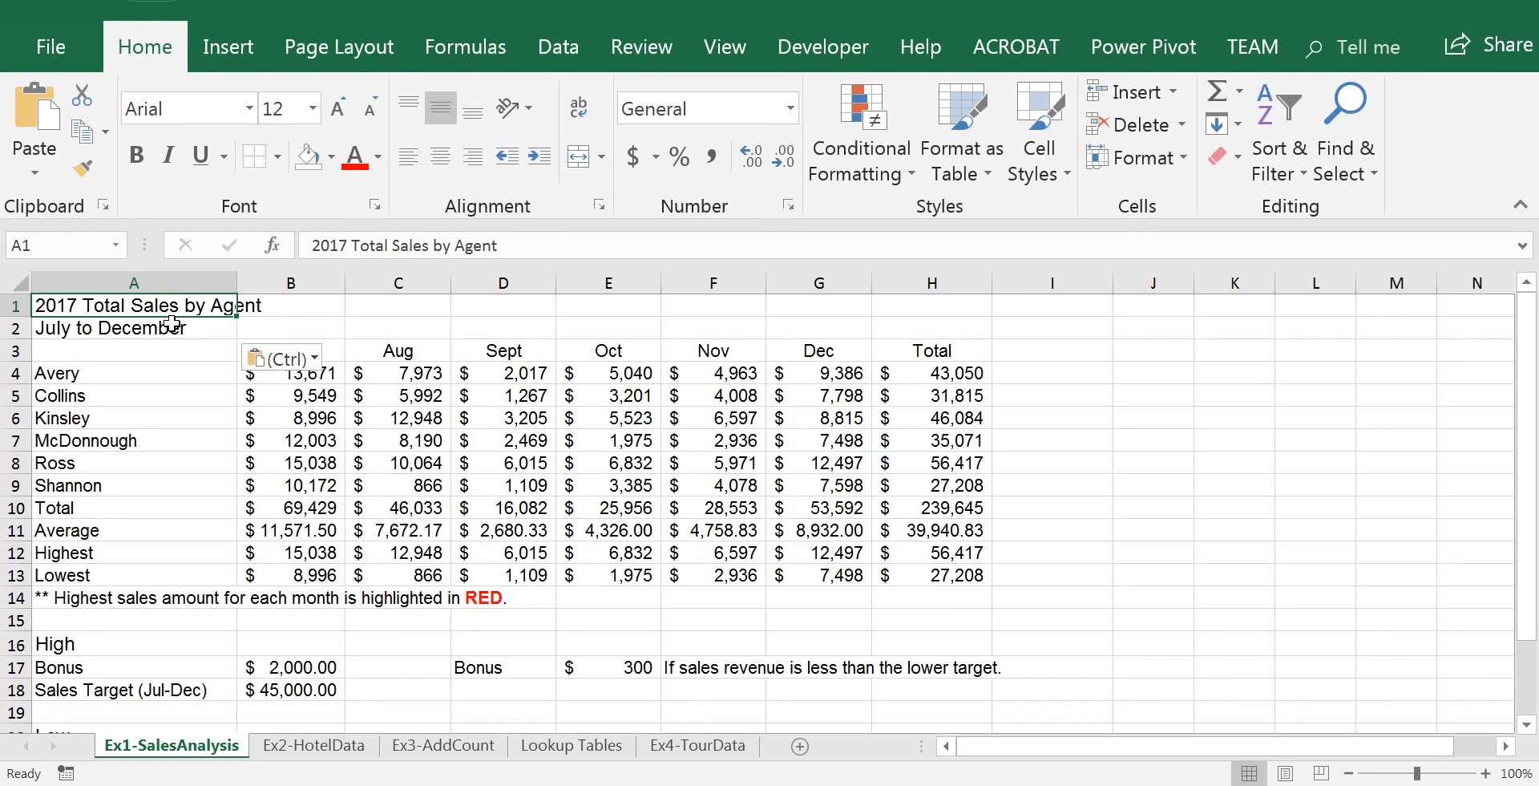
left_click(165, 328)
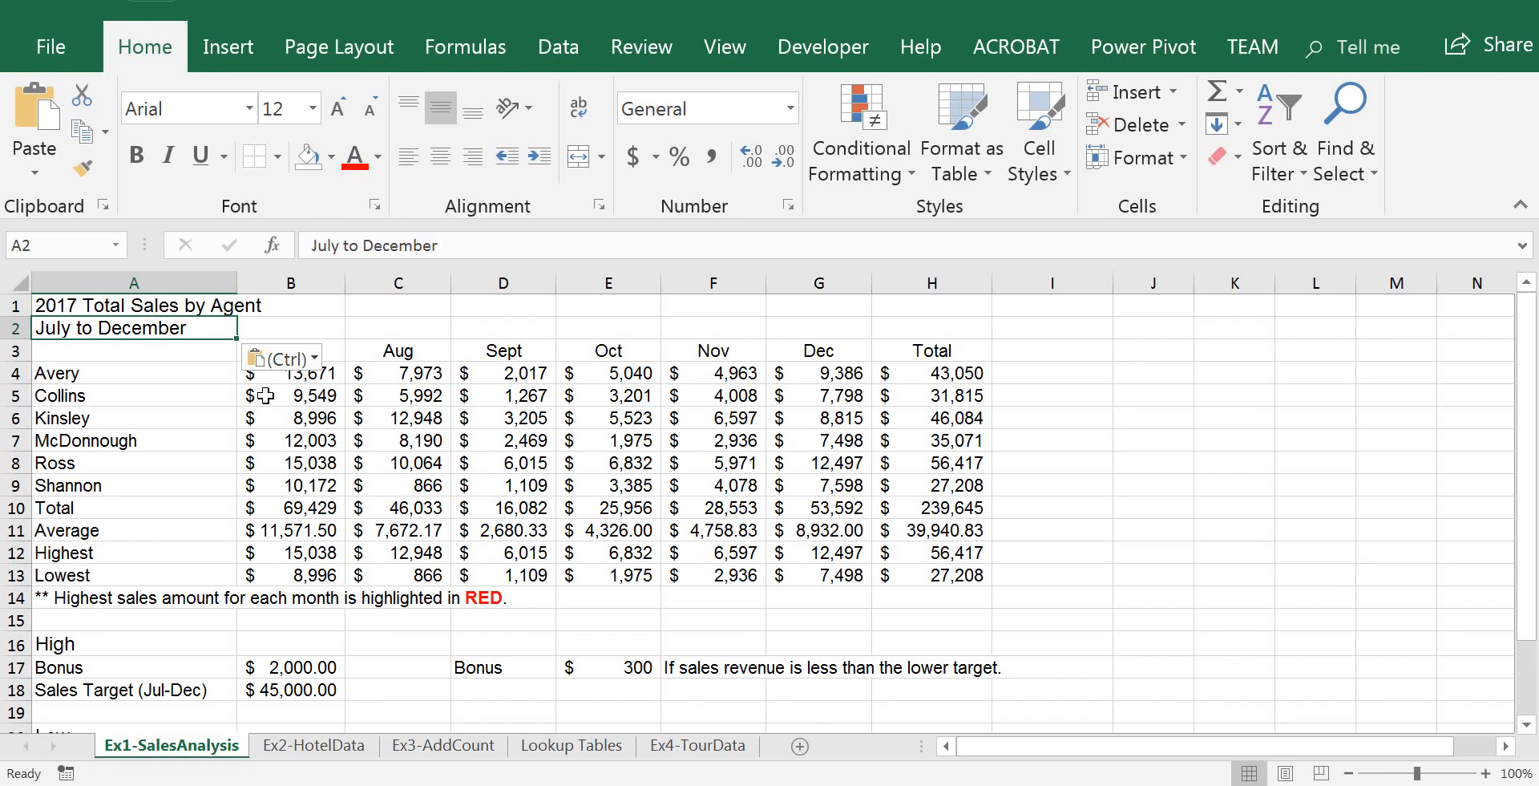
left_click(85, 306)
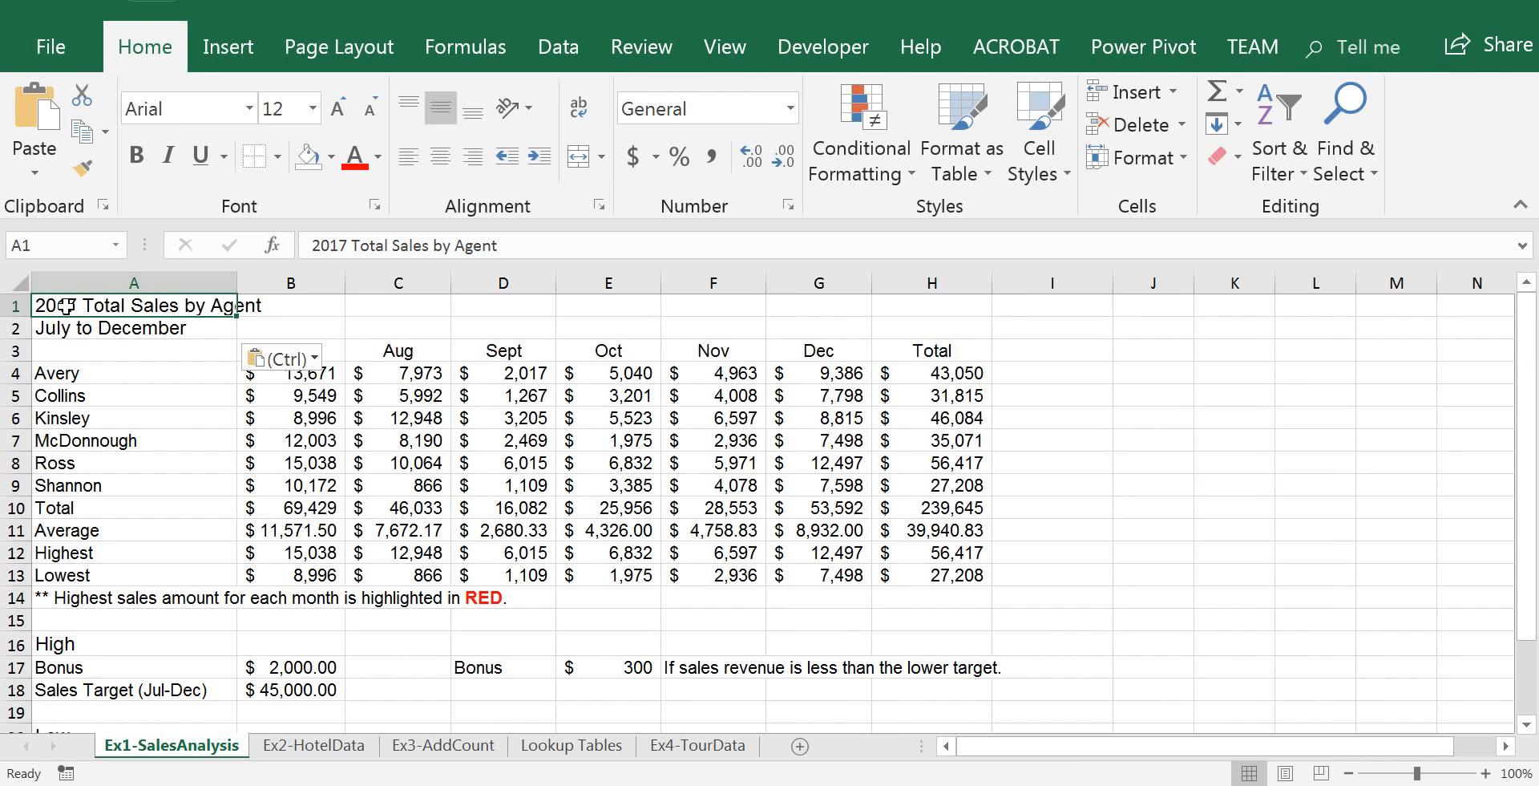
left_click_drag(79, 305, 911, 282)
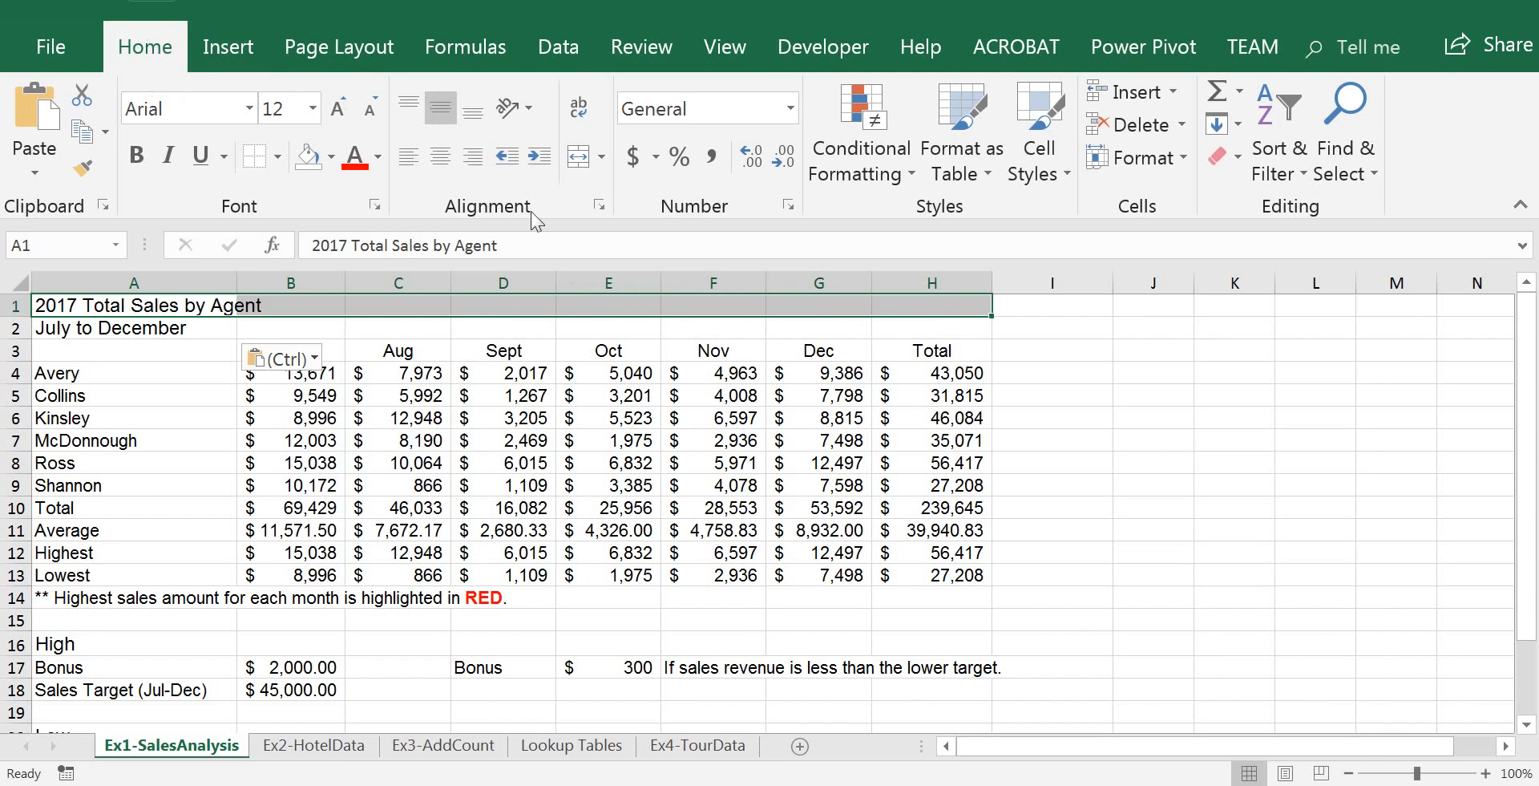
left_click(603, 159)
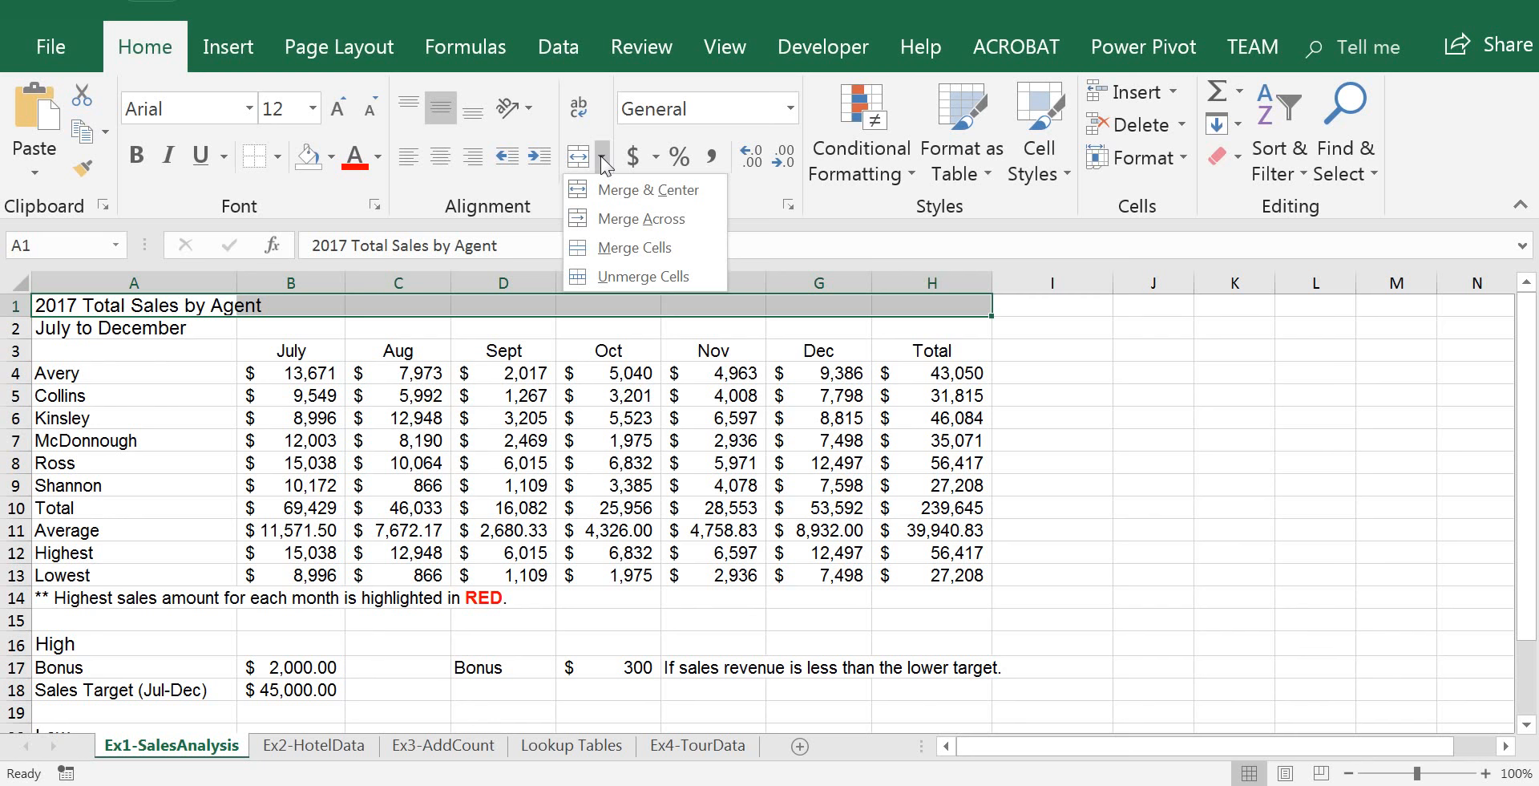
left_click(638, 190)
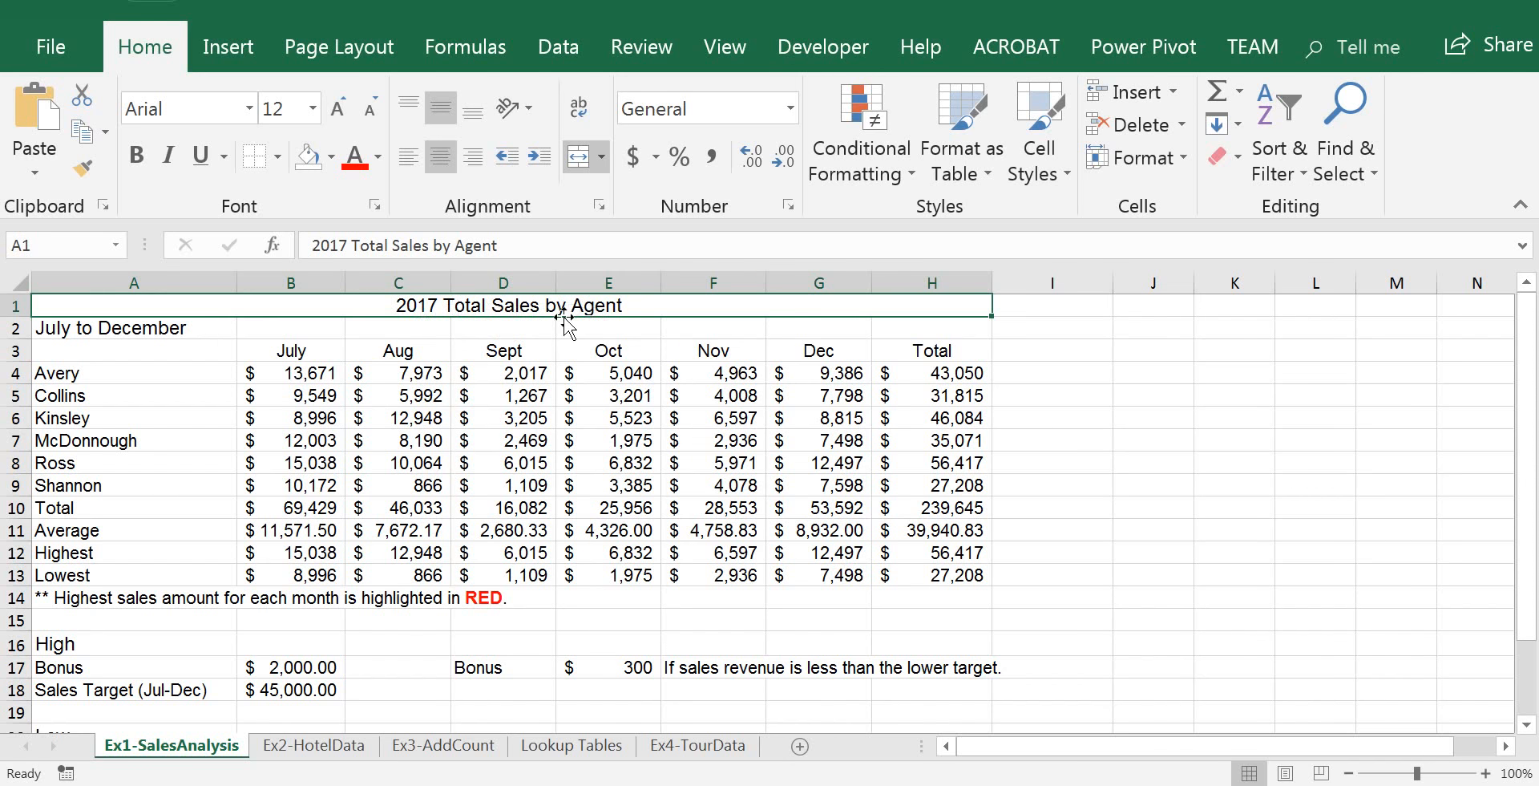
left_click_drag(112, 327, 931, 318)
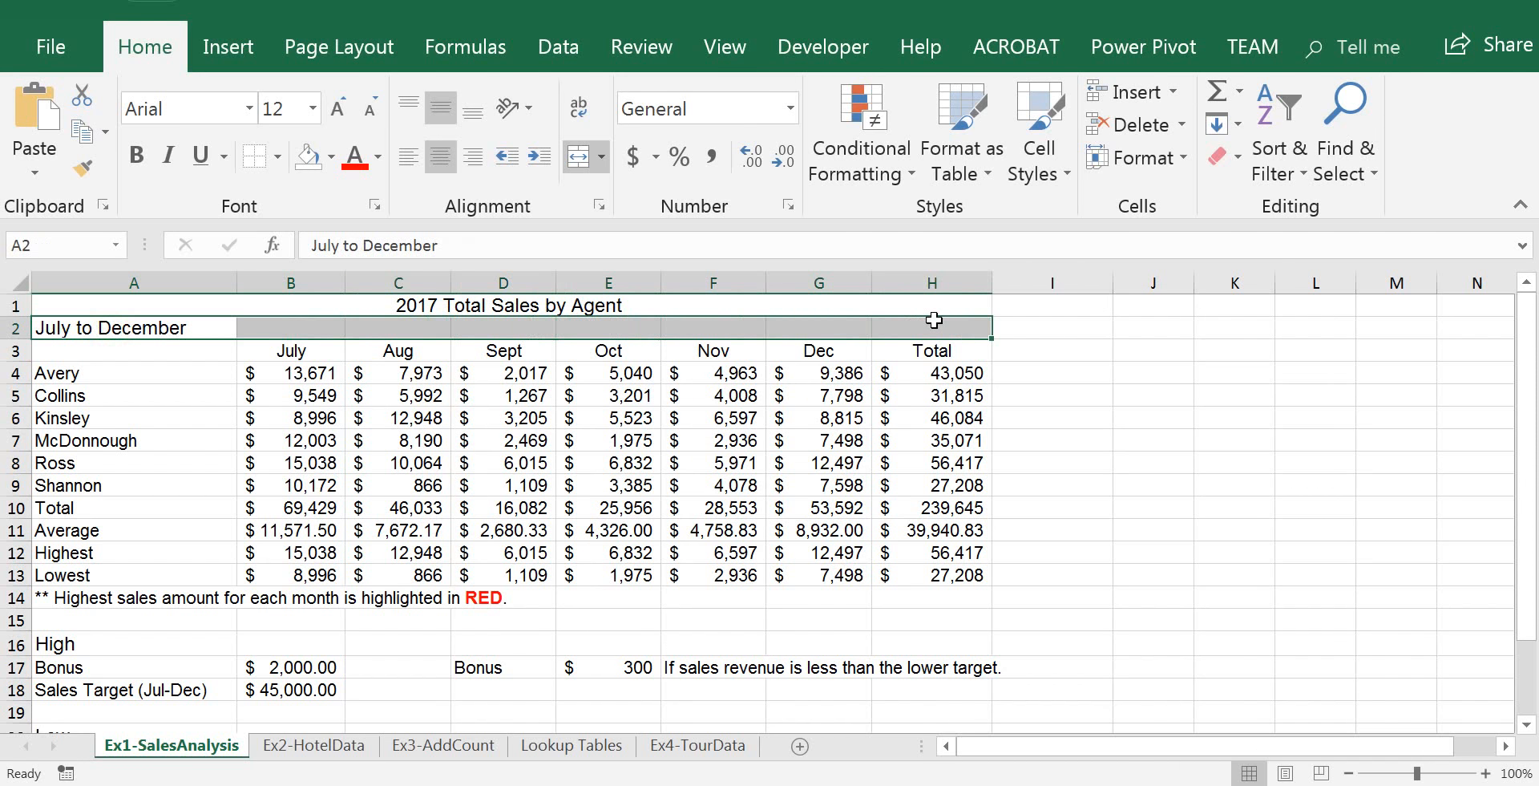
left_click(581, 158)
- Set the font size of both title lines in rows 1 and 2 to 20
left_click_drag(614, 305, 587, 323)
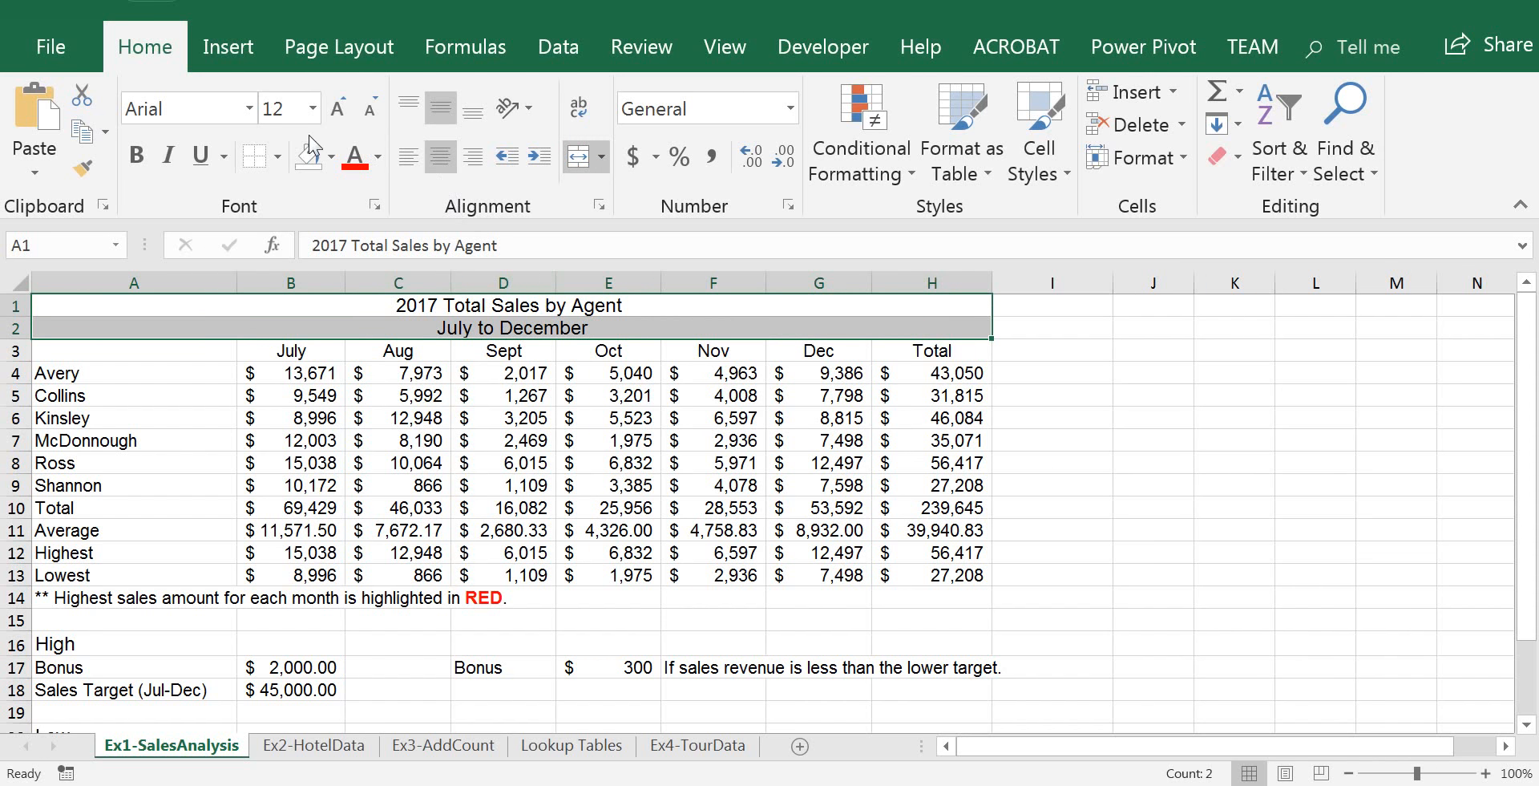
left_click(314, 109)
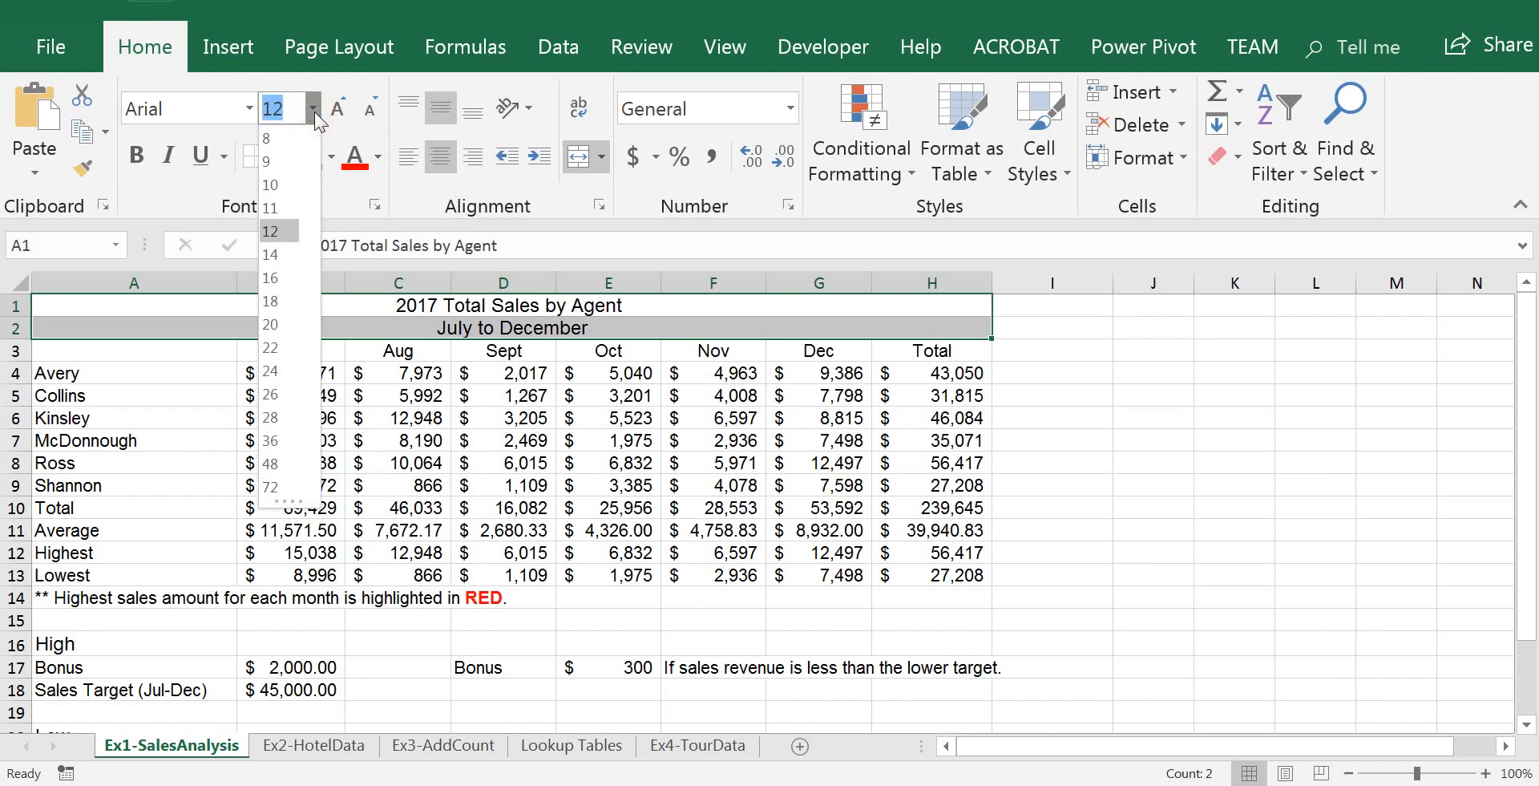
left_click(293, 324)
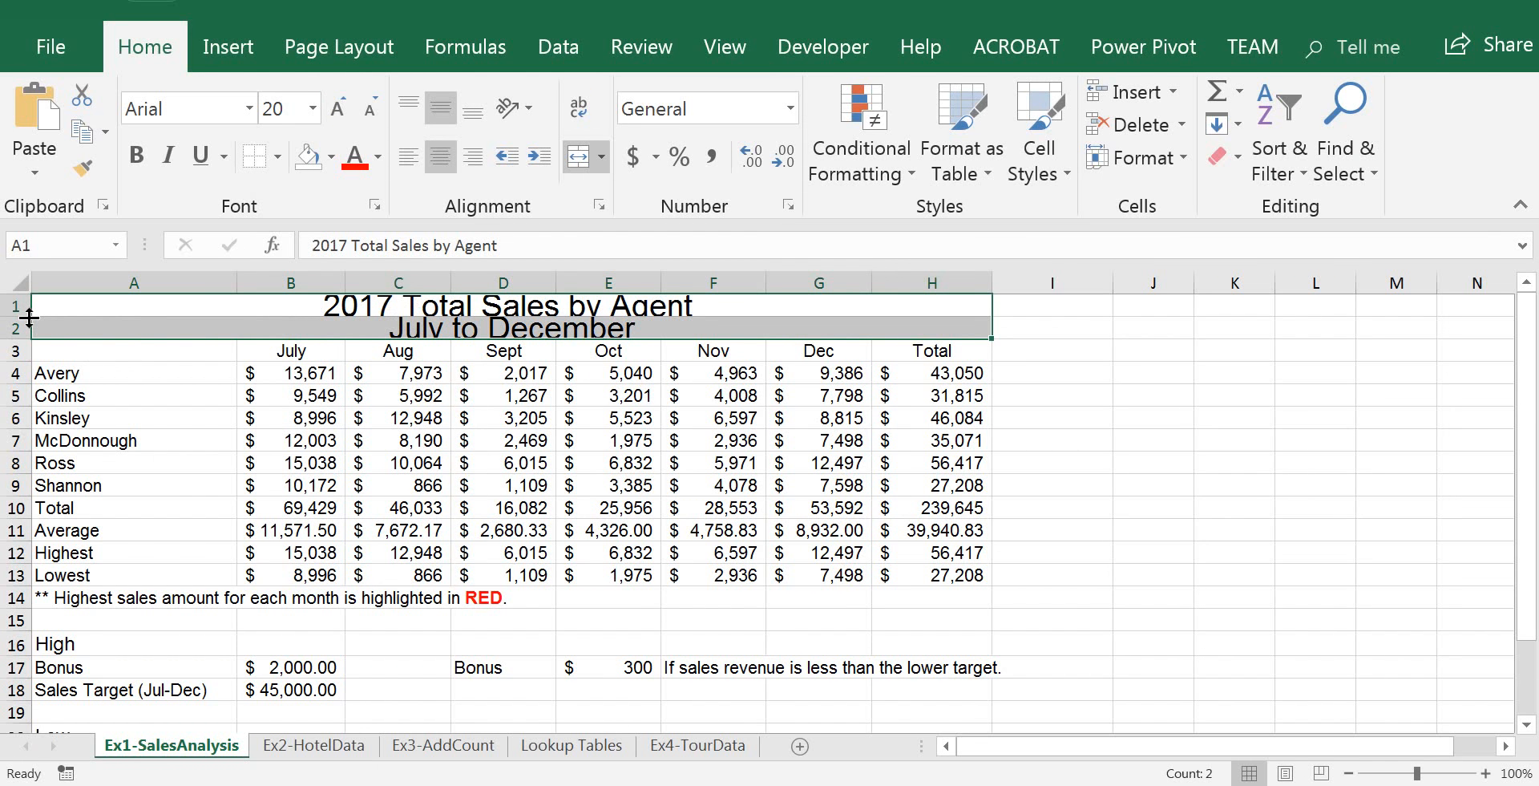
- Increase the height of row 1 to about 23.5 and check its exact row height
left_click_drag(29, 318, 29, 332)
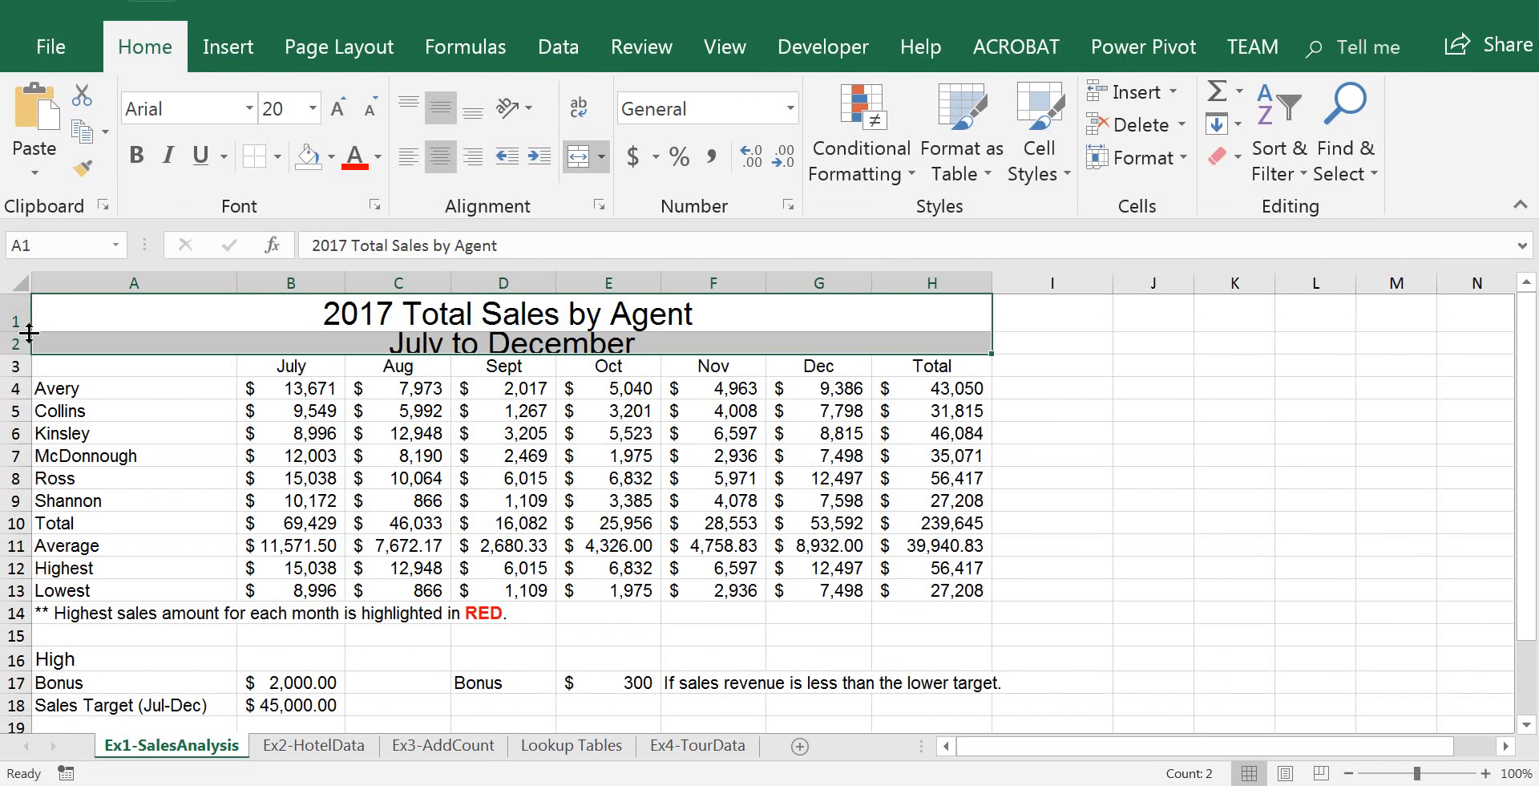
left_click(14, 314)
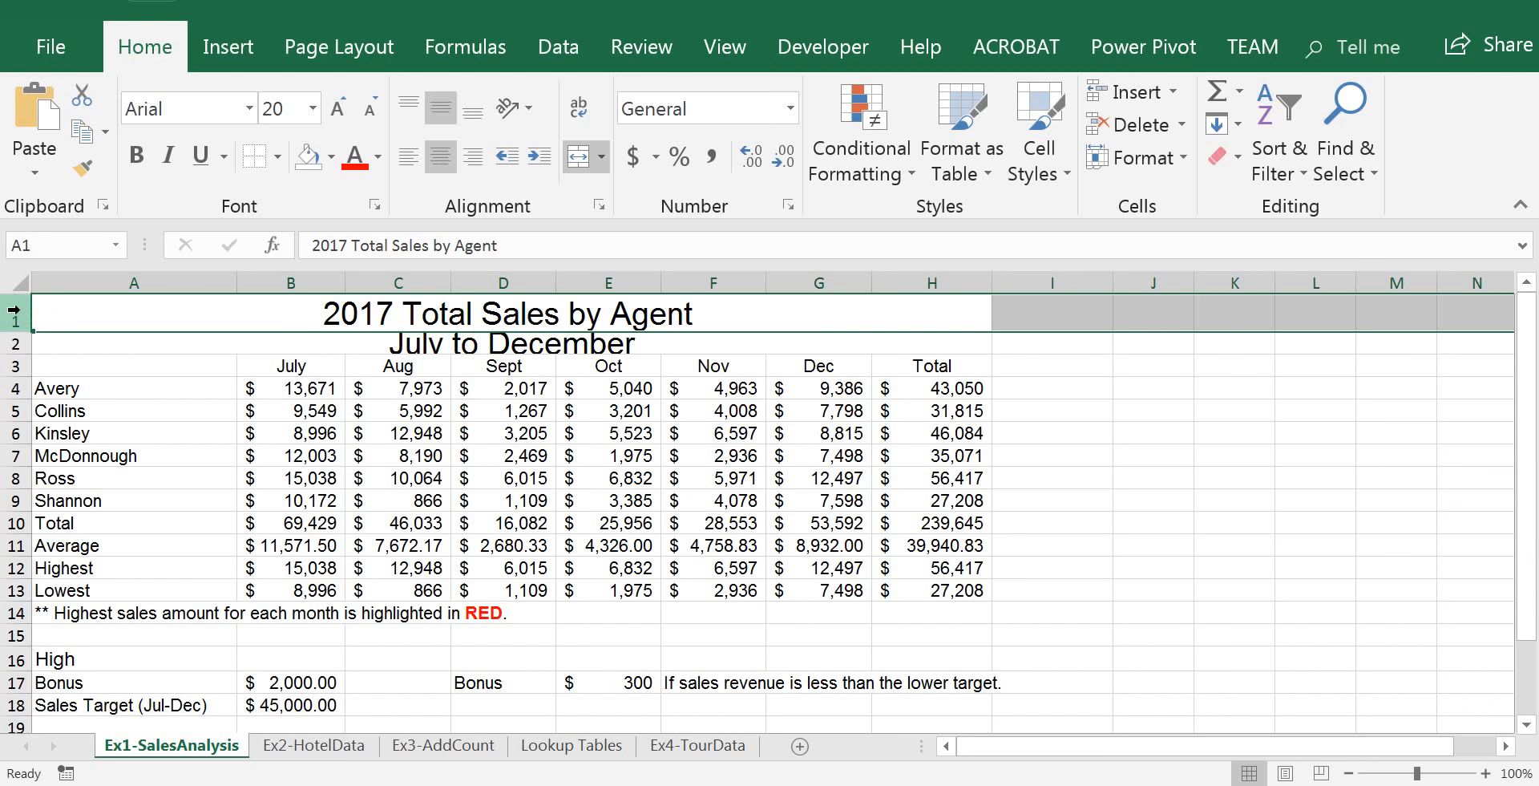
right_click(14, 314)
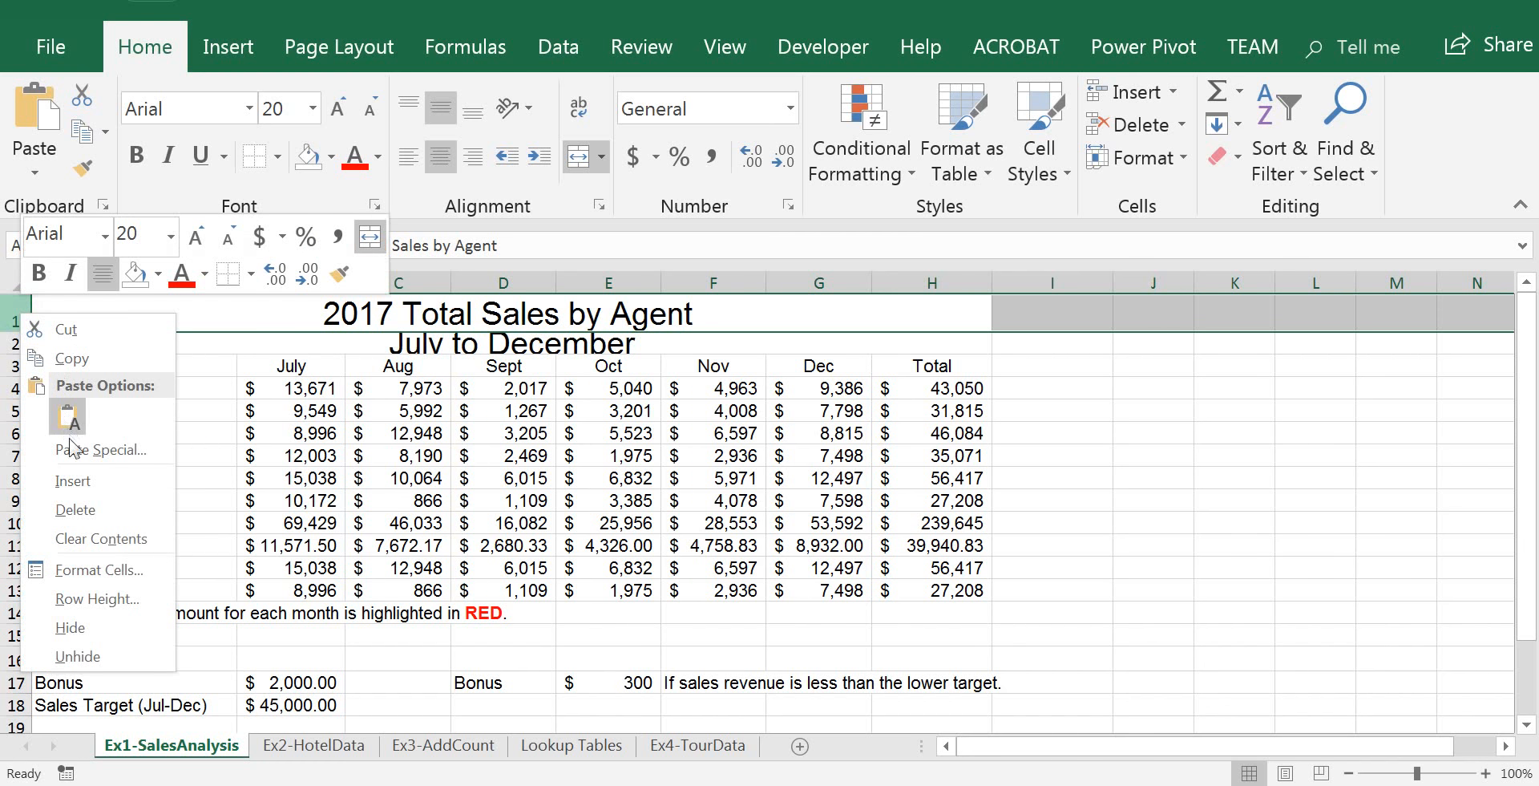
left_click(113, 598)
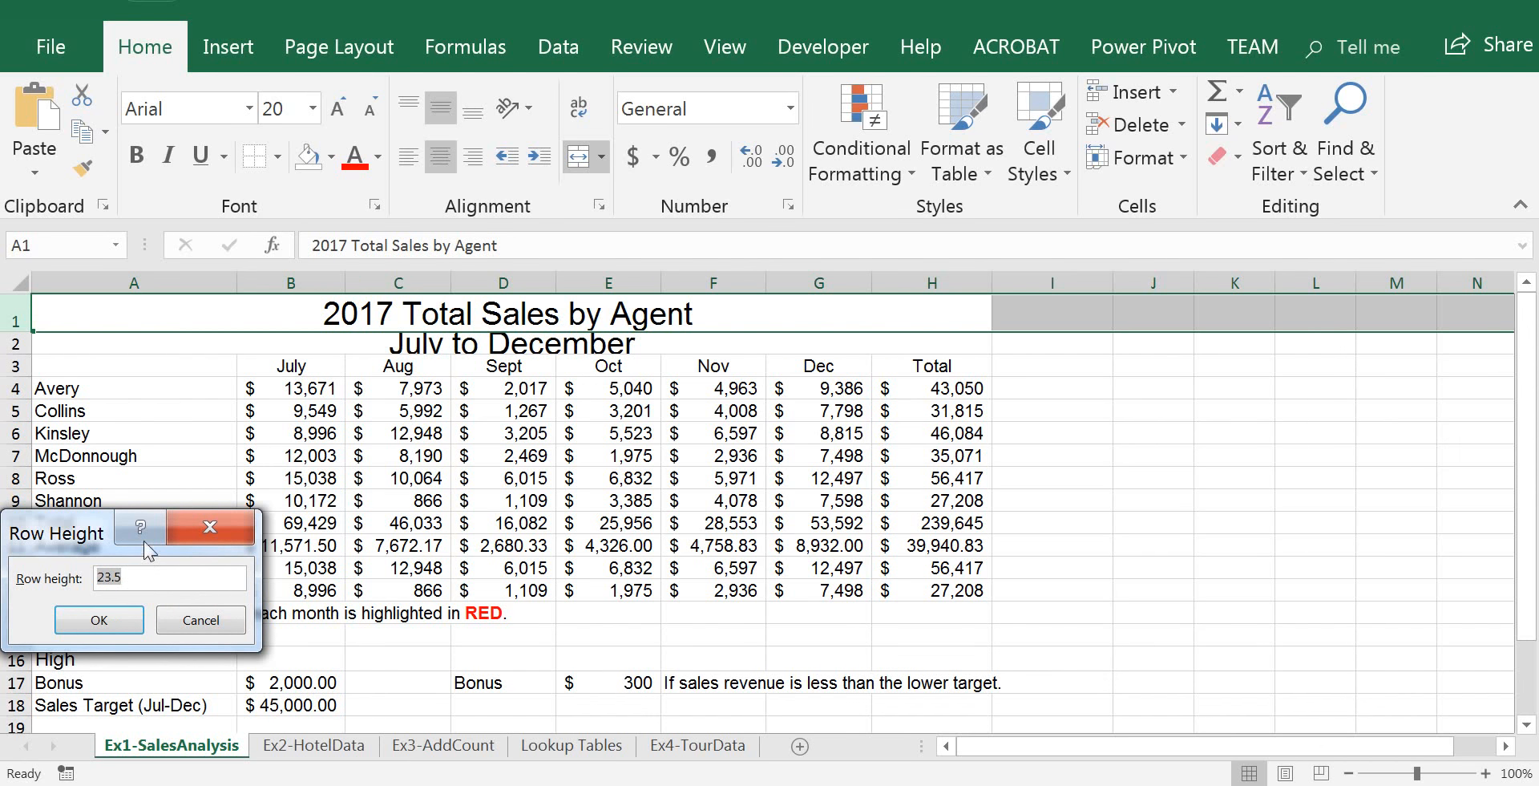
left_click(99, 619)
- Set the height of row 2 to 23.5
left_click(16, 343)
right_click(18, 345)
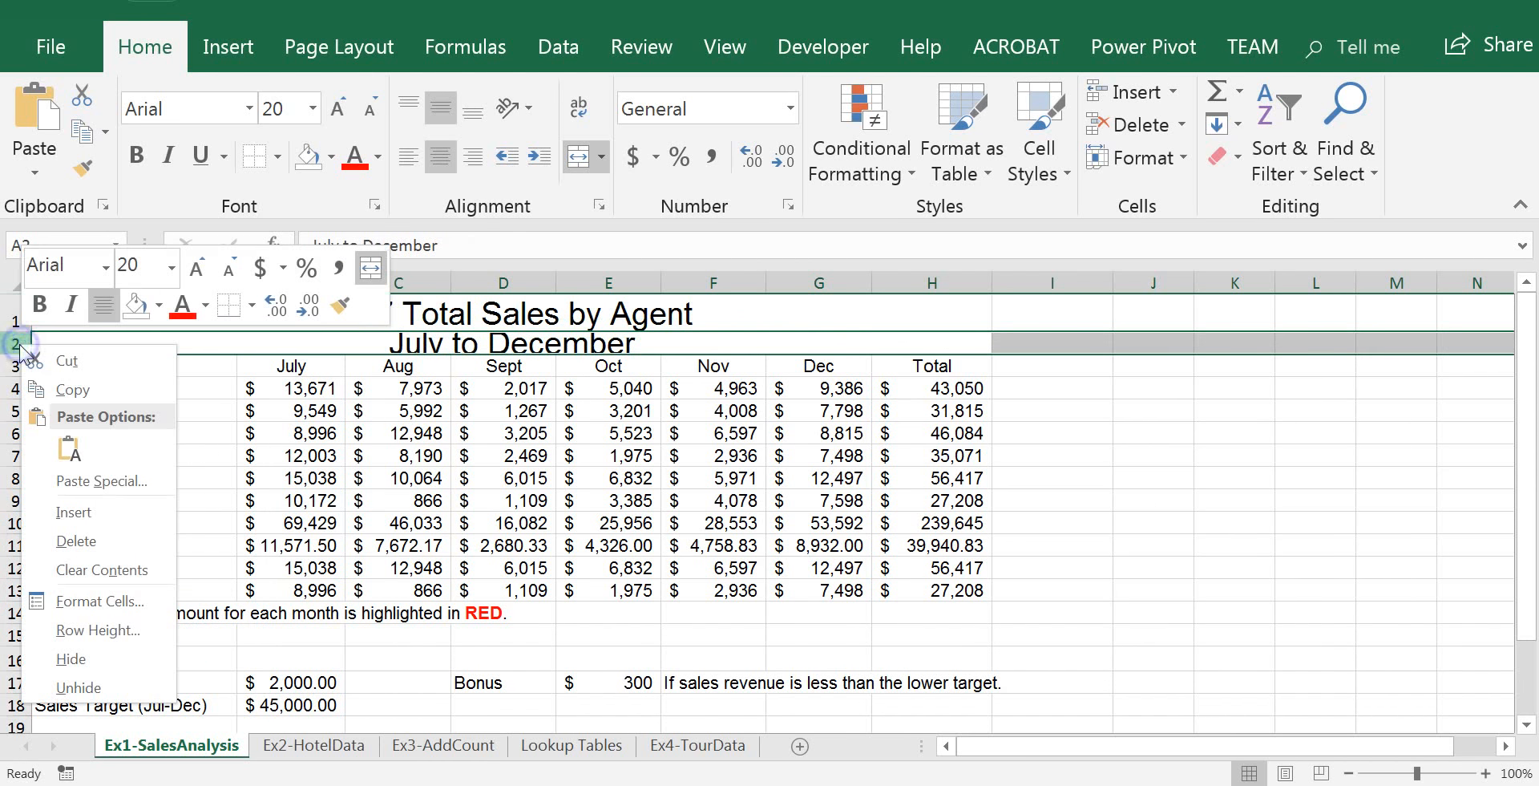
left_click(105, 630)
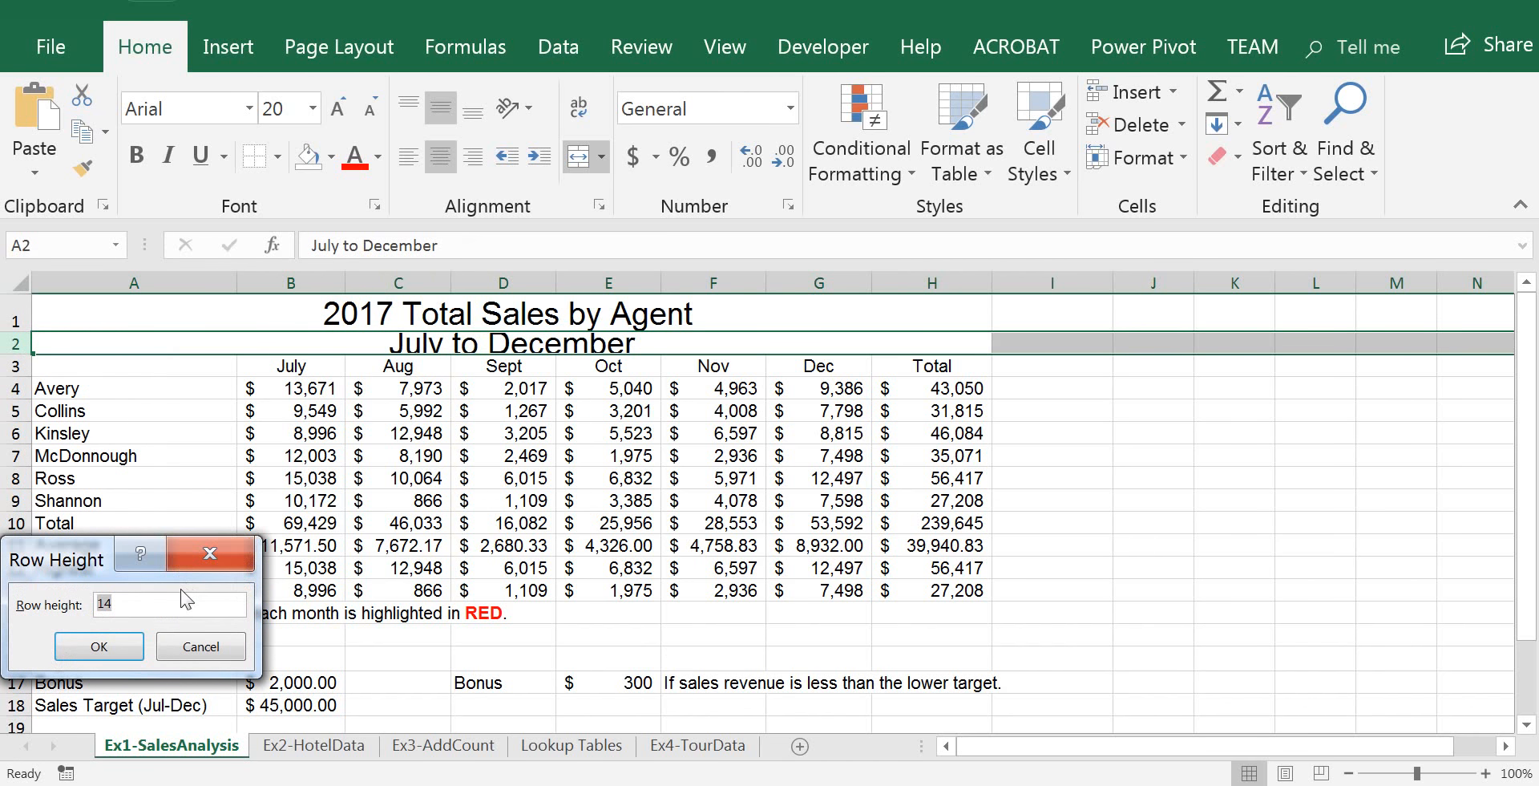
type("23.5")
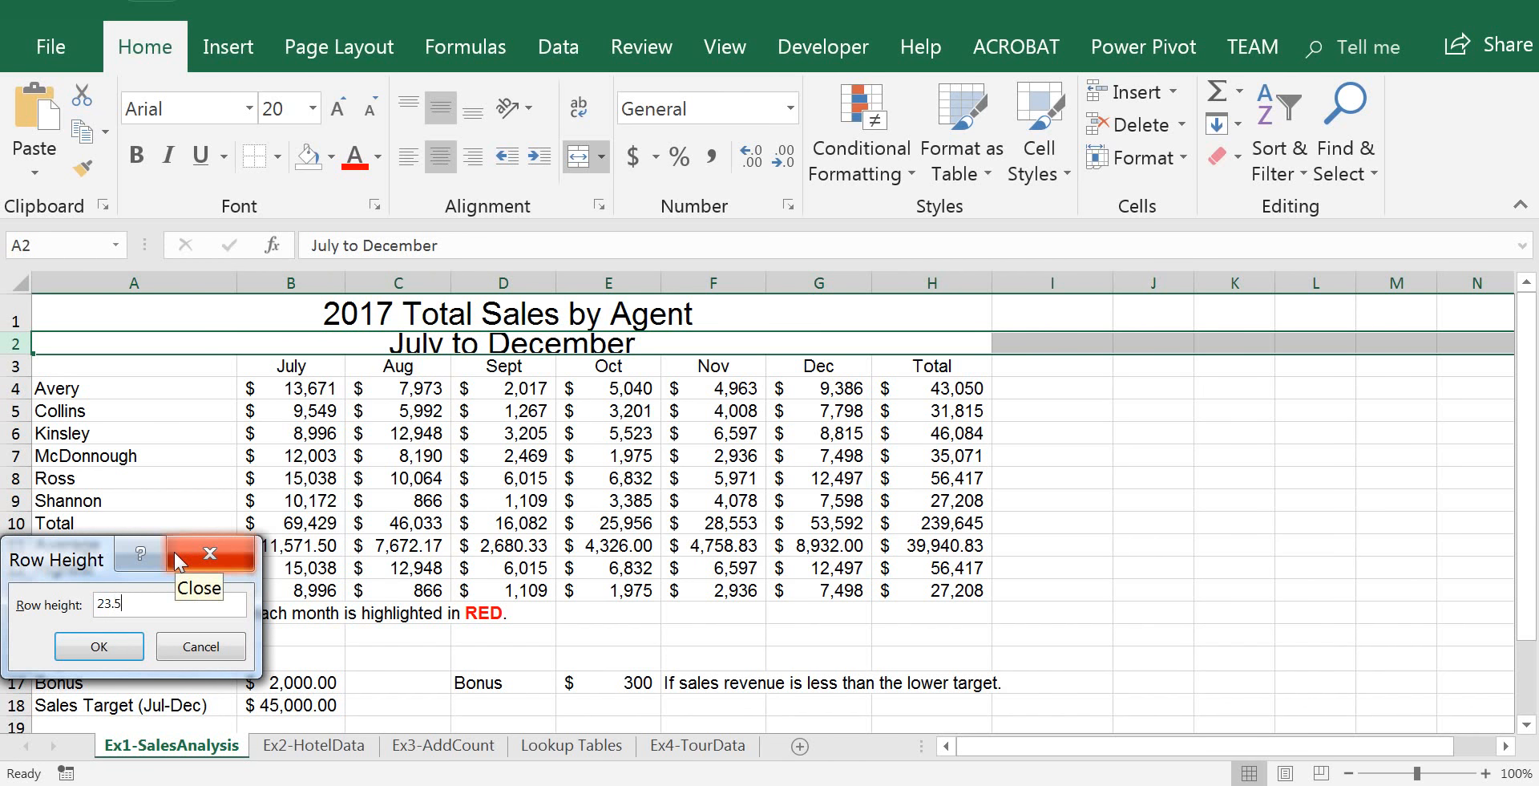
key("Return")
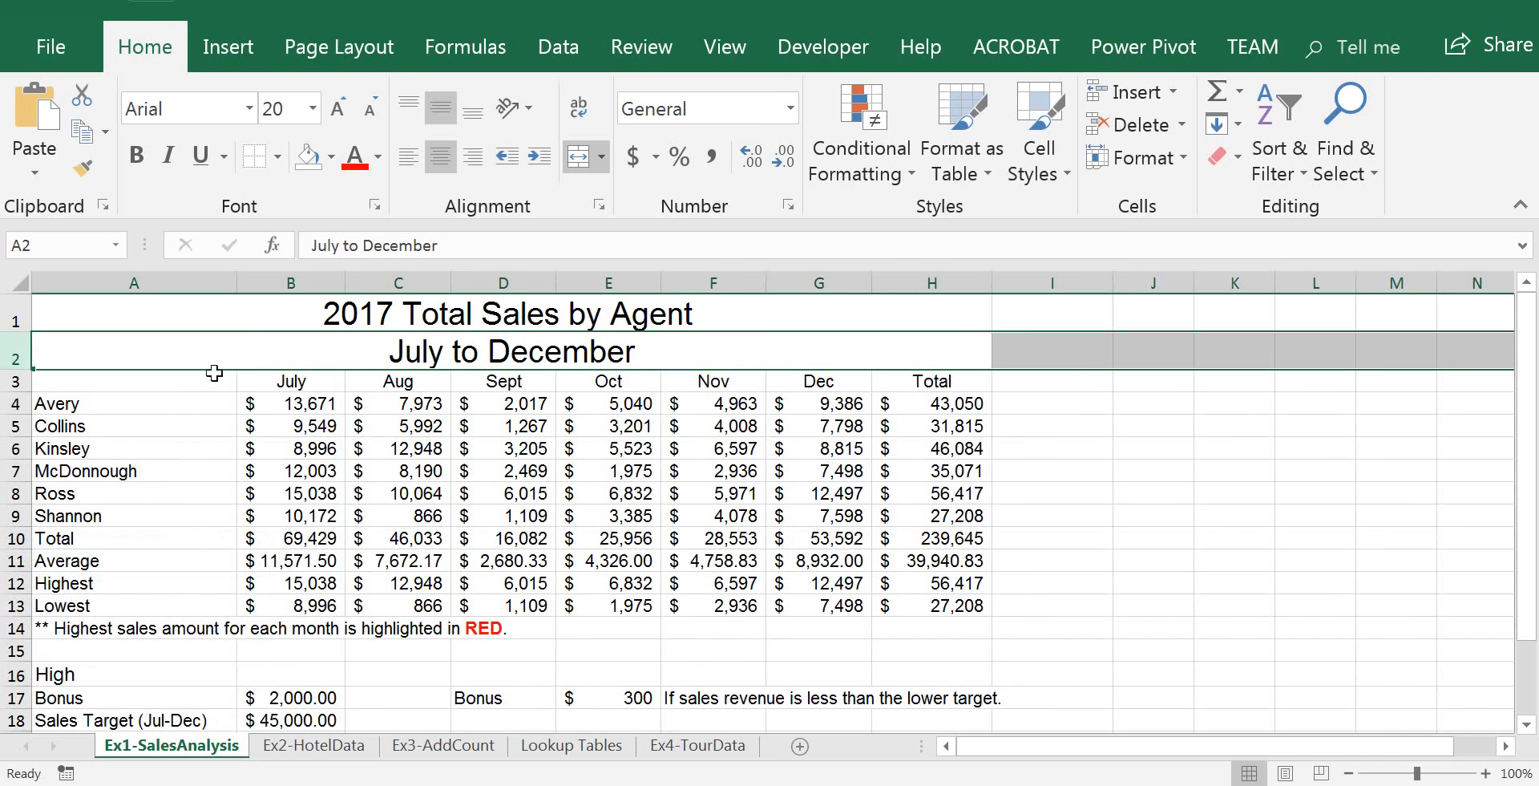
- Fill the two merged title rows with light blue and make their text bold
left_click_drag(358, 312, 358, 342)
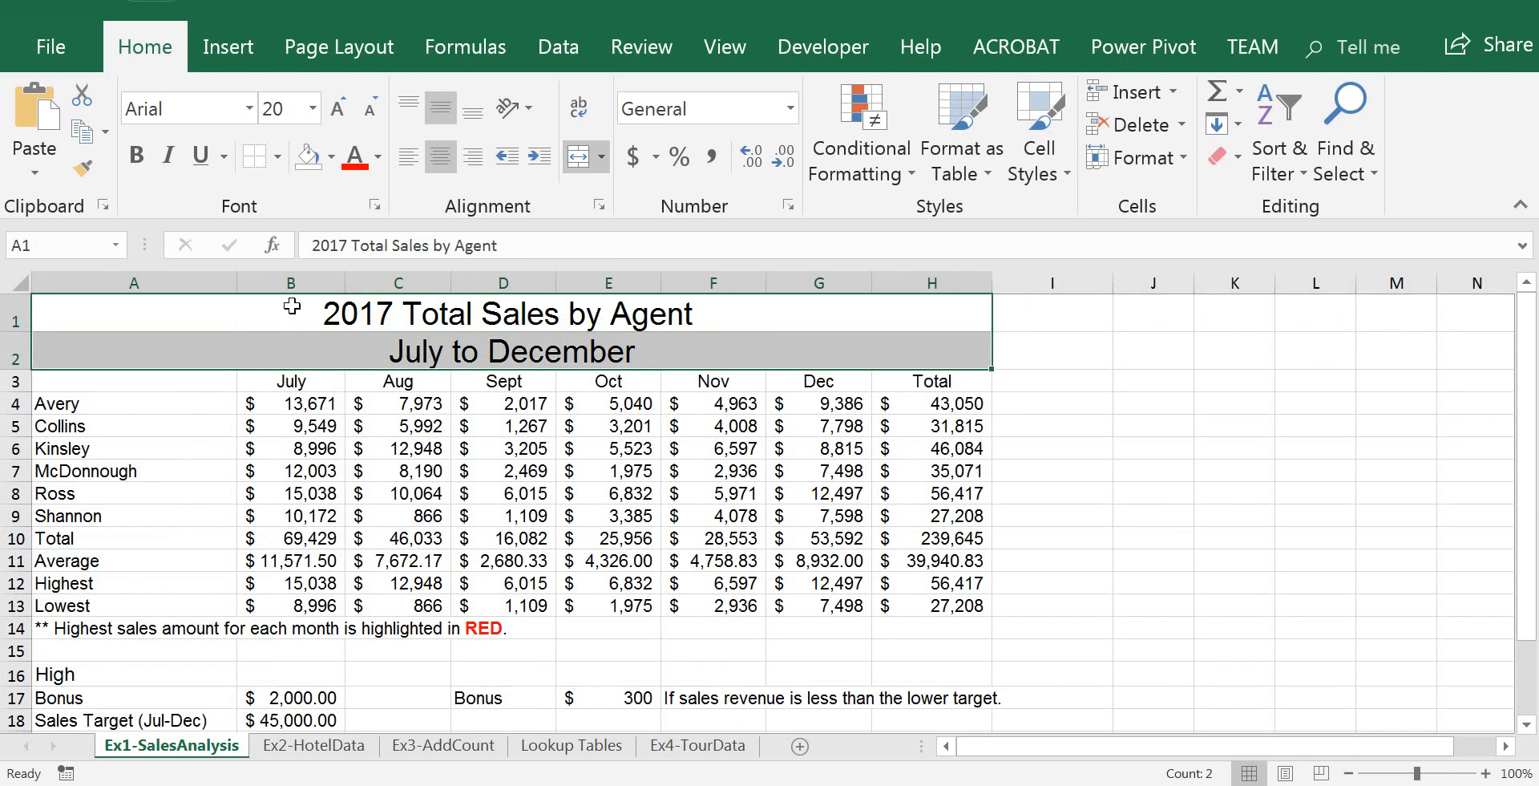
left_click(331, 158)
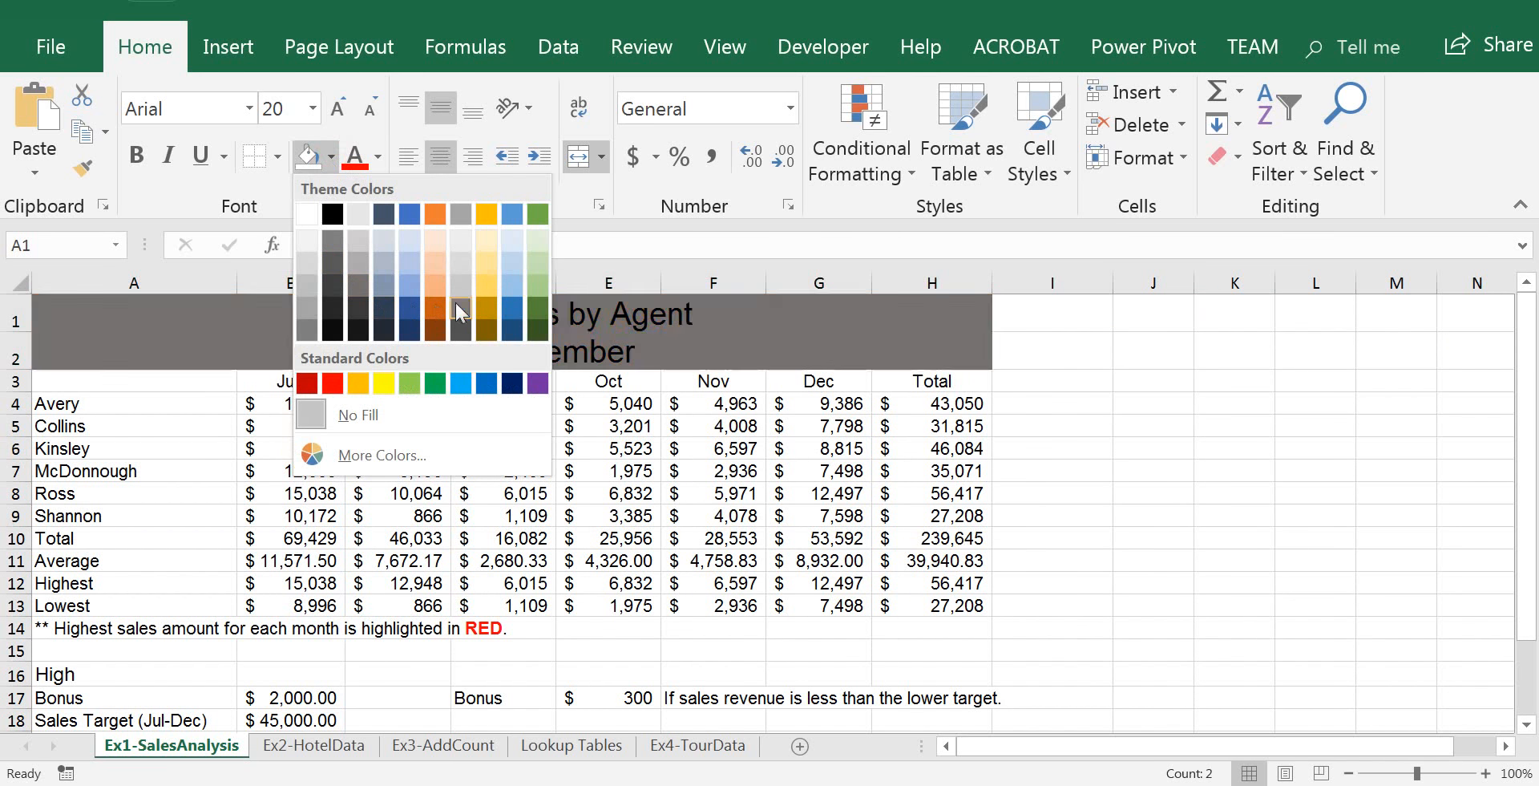
left_click(508, 265)
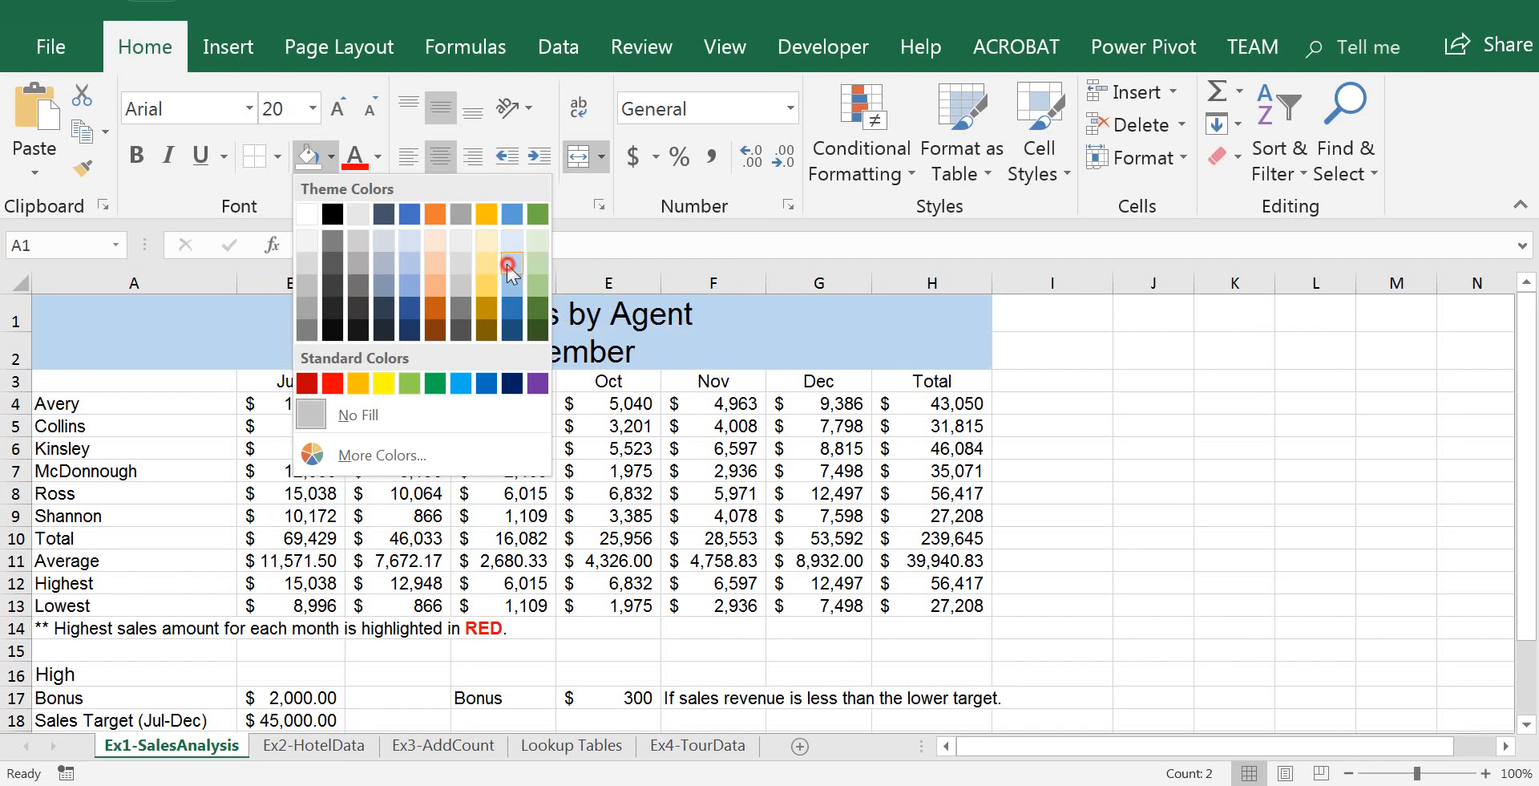
left_click(141, 154)
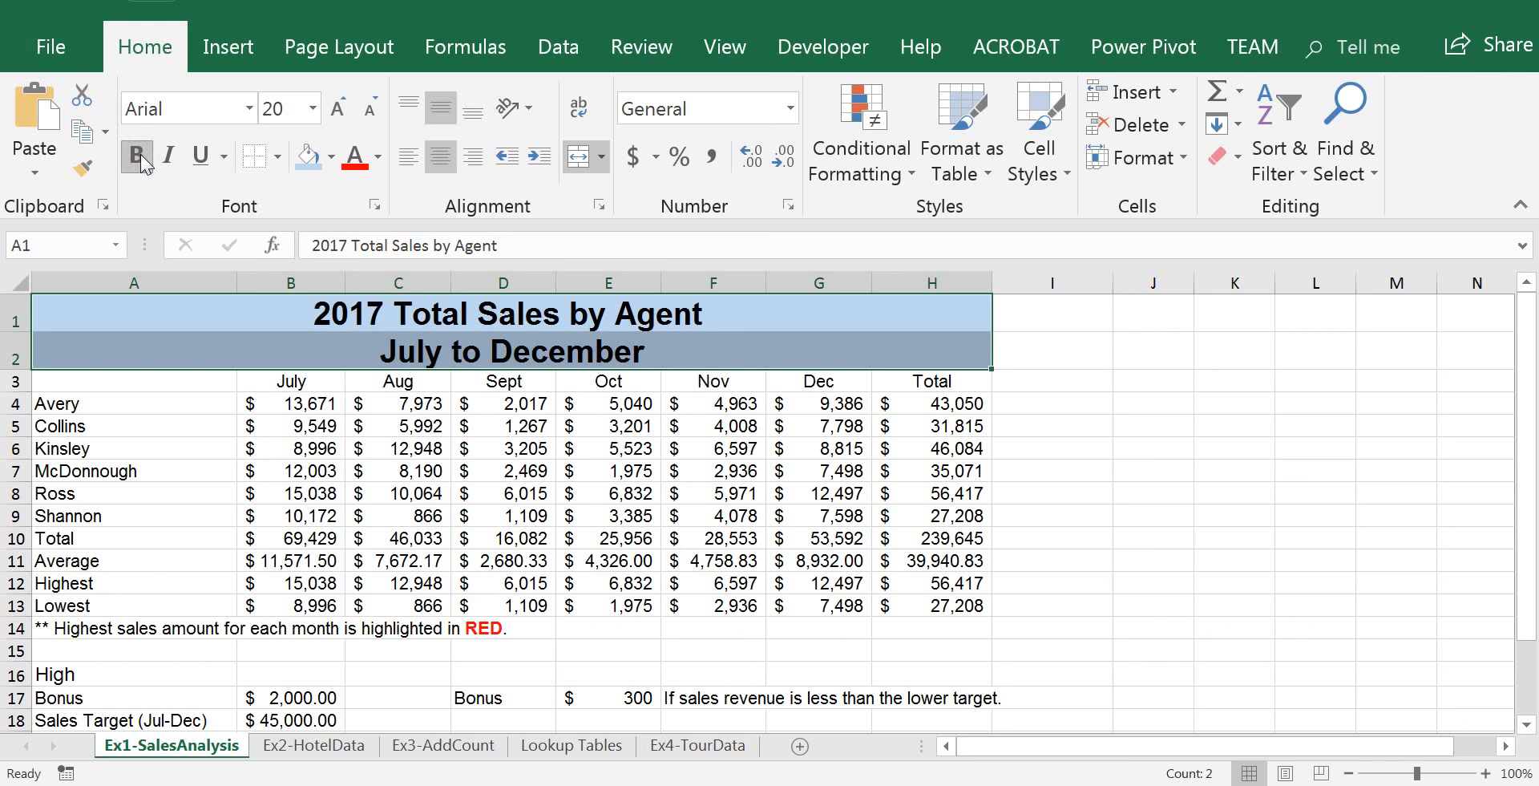
left_click(228, 420)
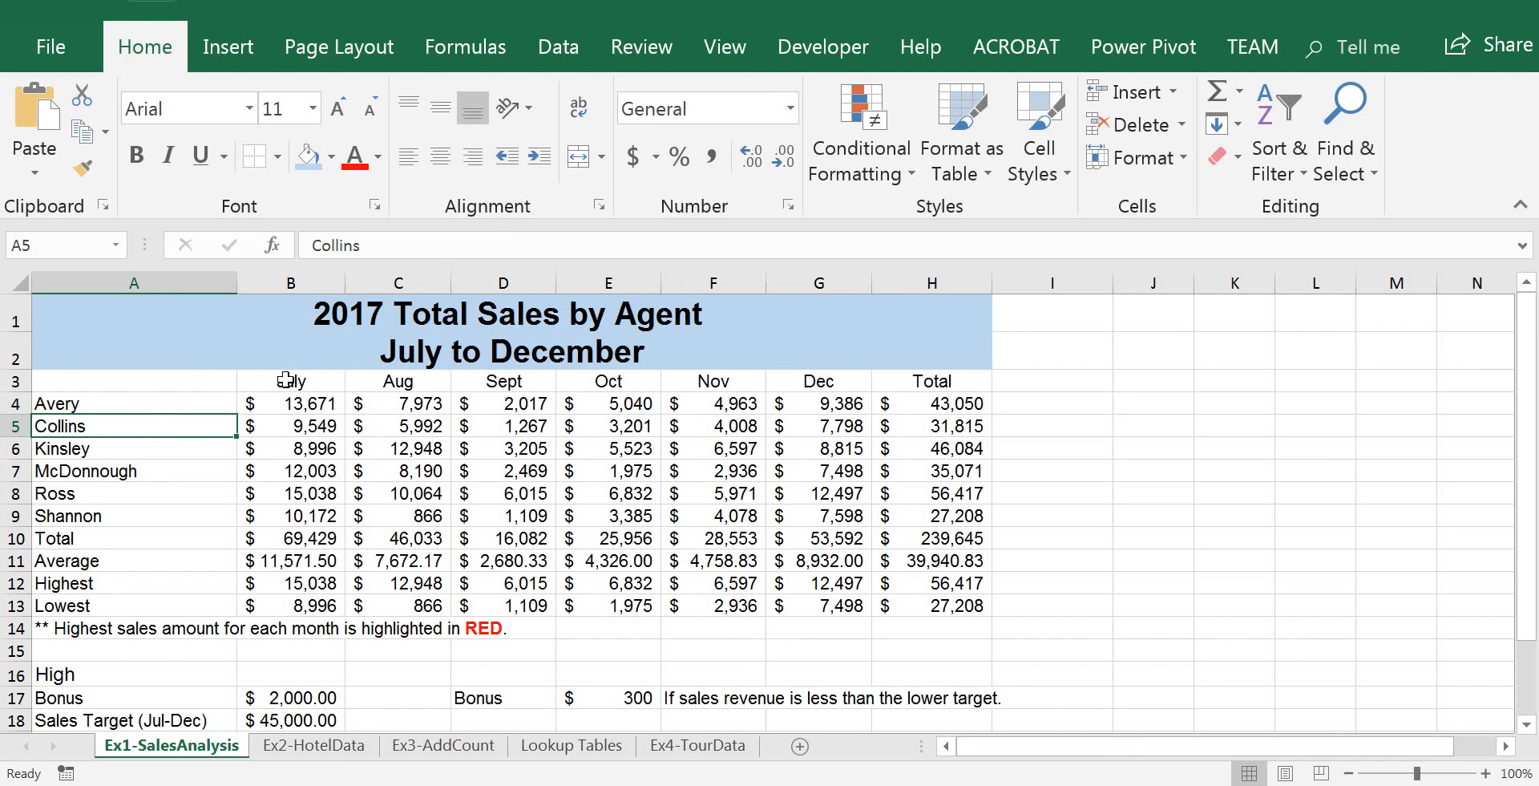
- Make the month heading row A3:H3 bold and give it a top and bottom border
left_click_drag(152, 381, 922, 382)
left_click(132, 150)
left_click(136, 160)
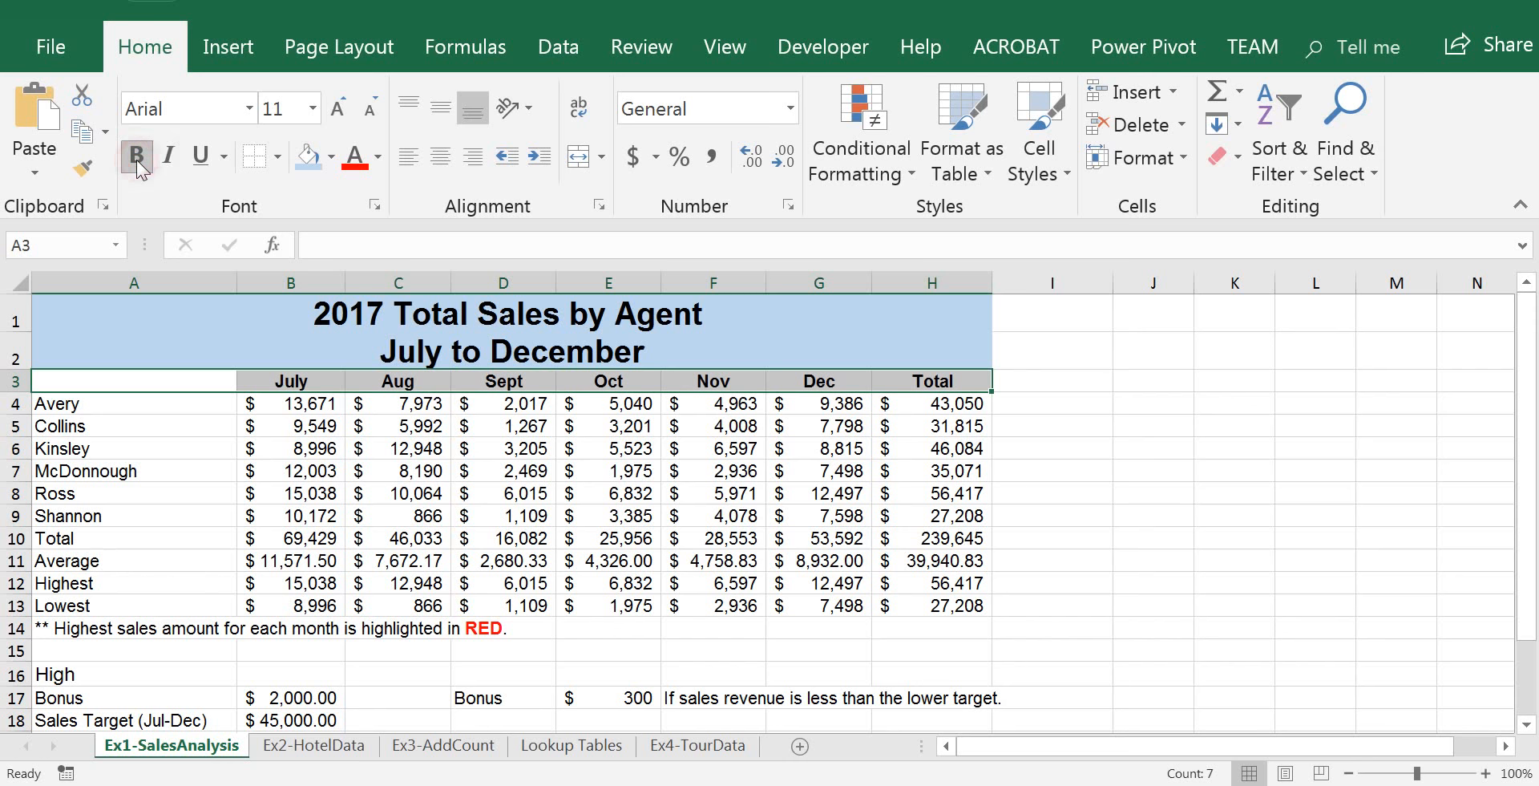
left_click(276, 155)
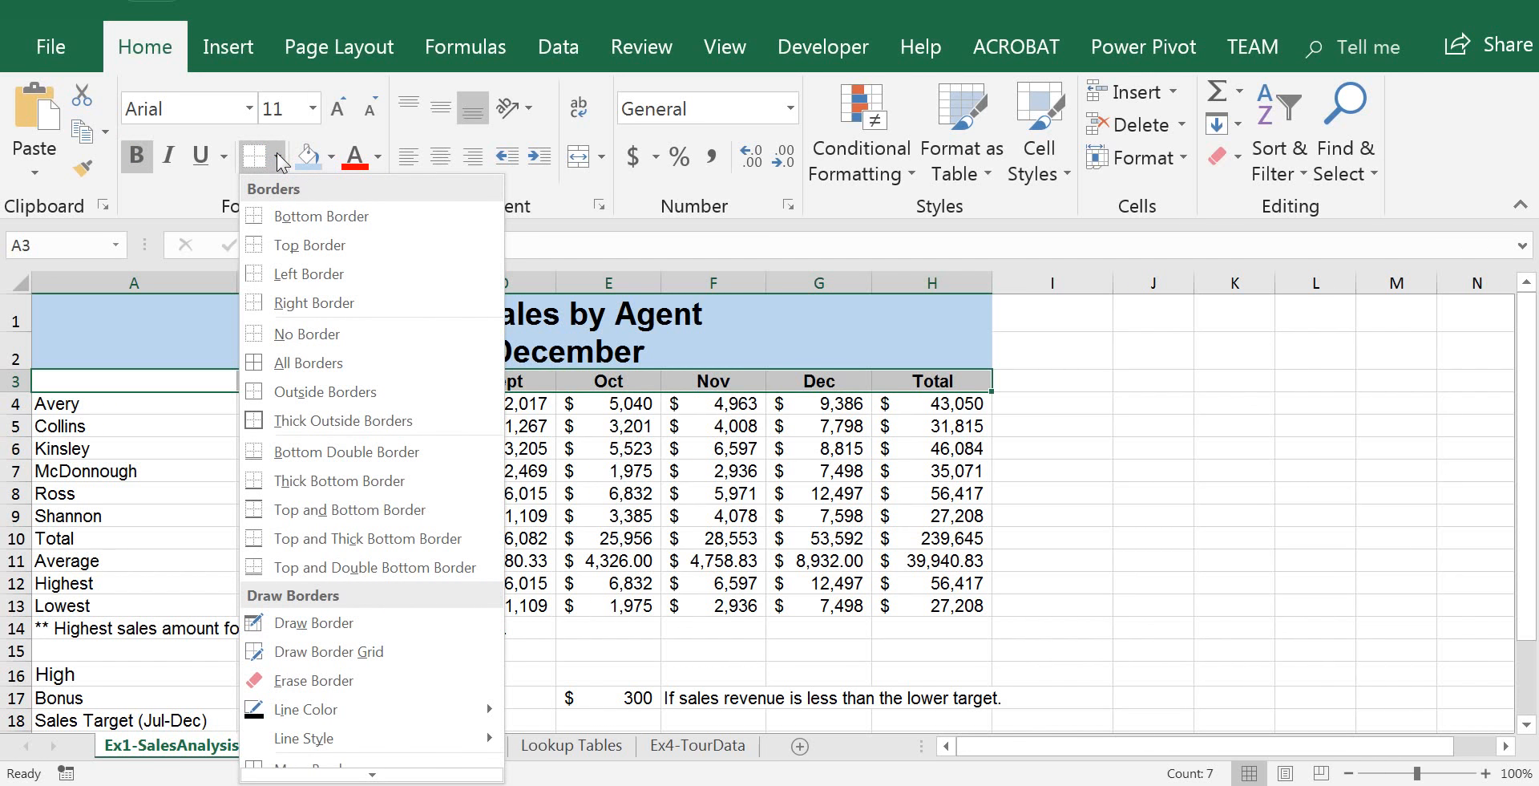
left_click(336, 513)
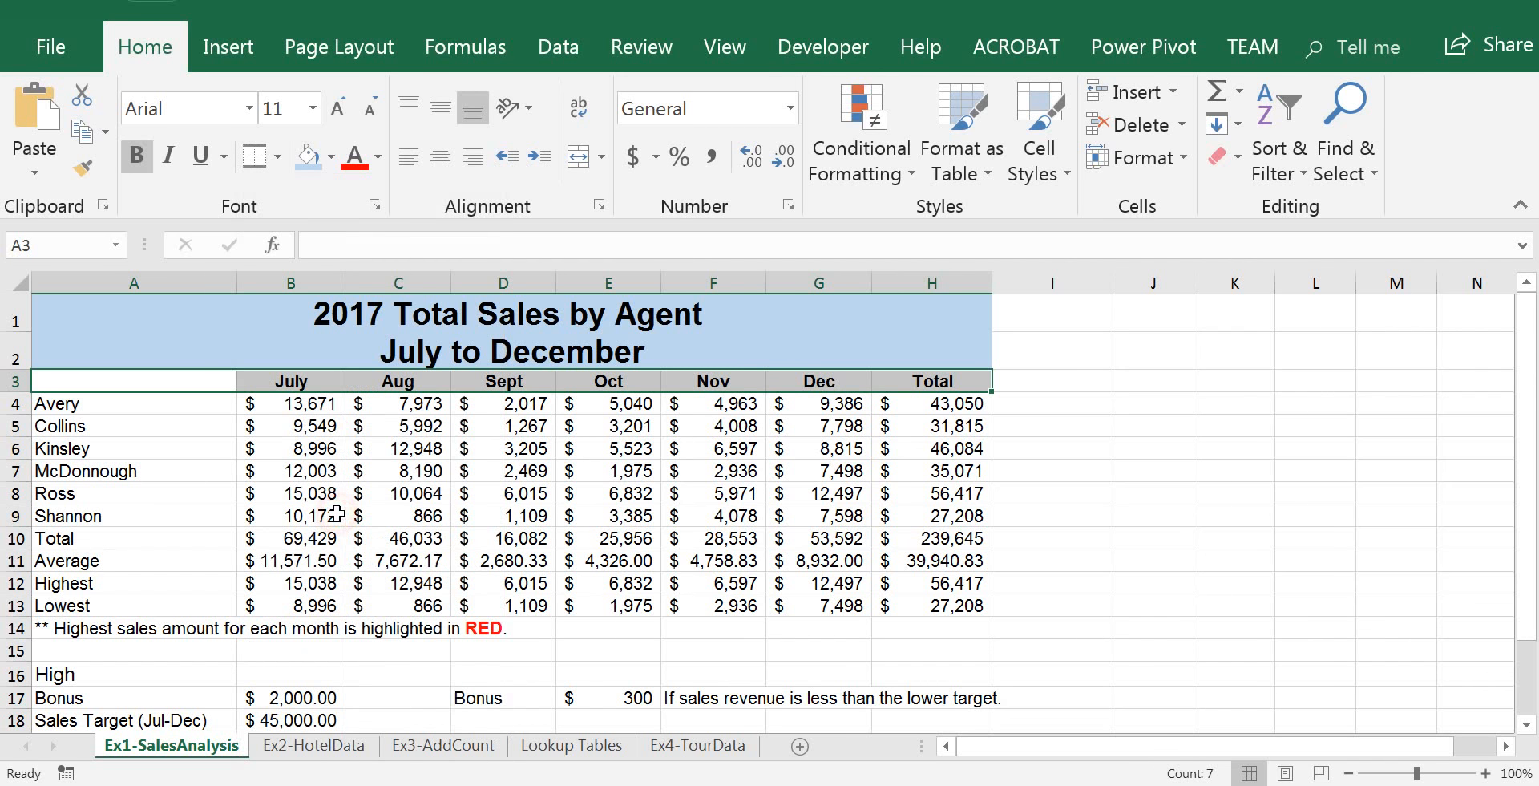
left_click(189, 454)
- Add a top border to the Total row A10:H10 and a bottom border to the Lowest row A13:H13
left_click_drag(88, 539, 938, 539)
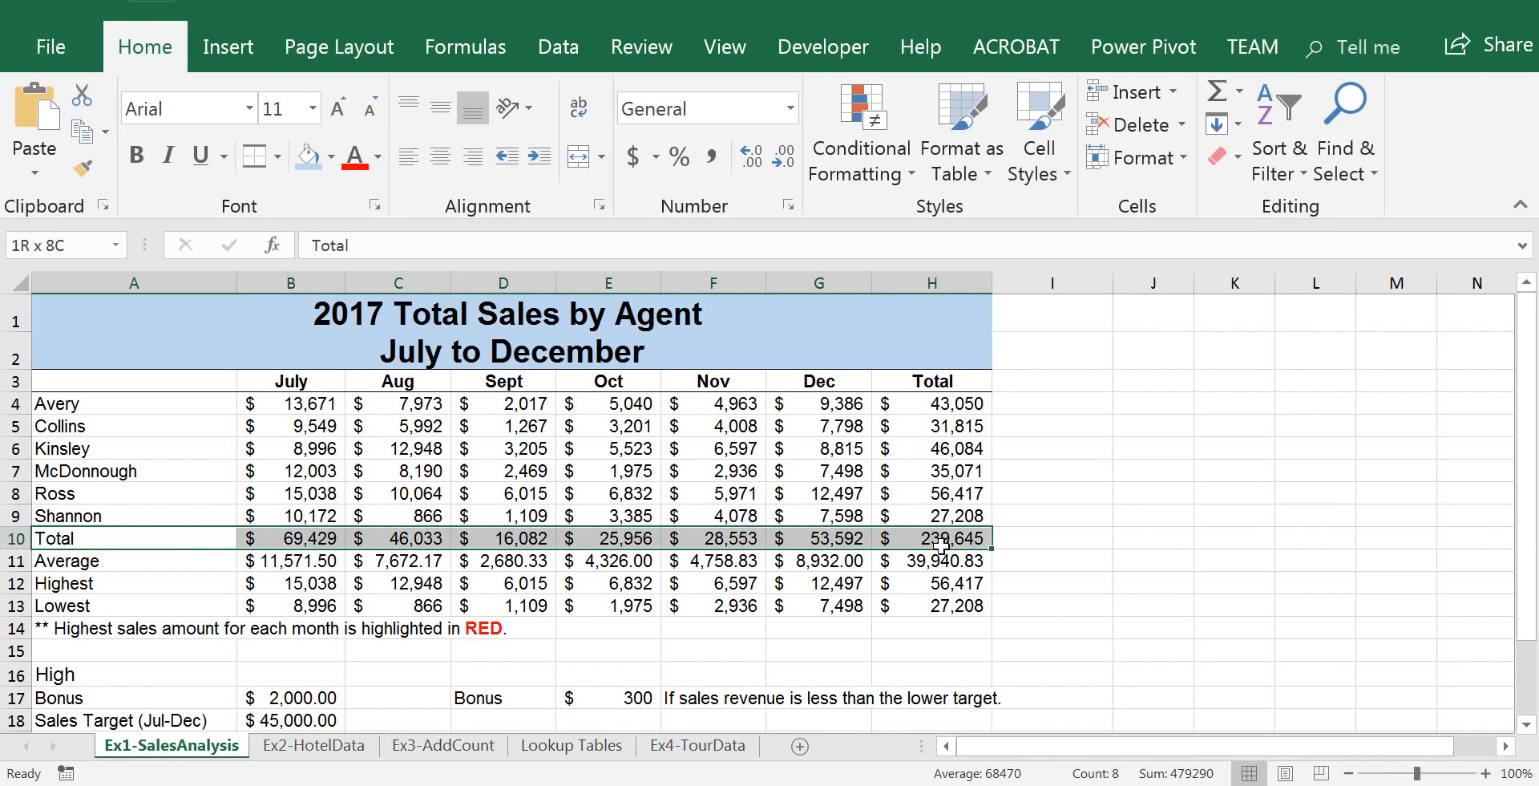
left_click(277, 157)
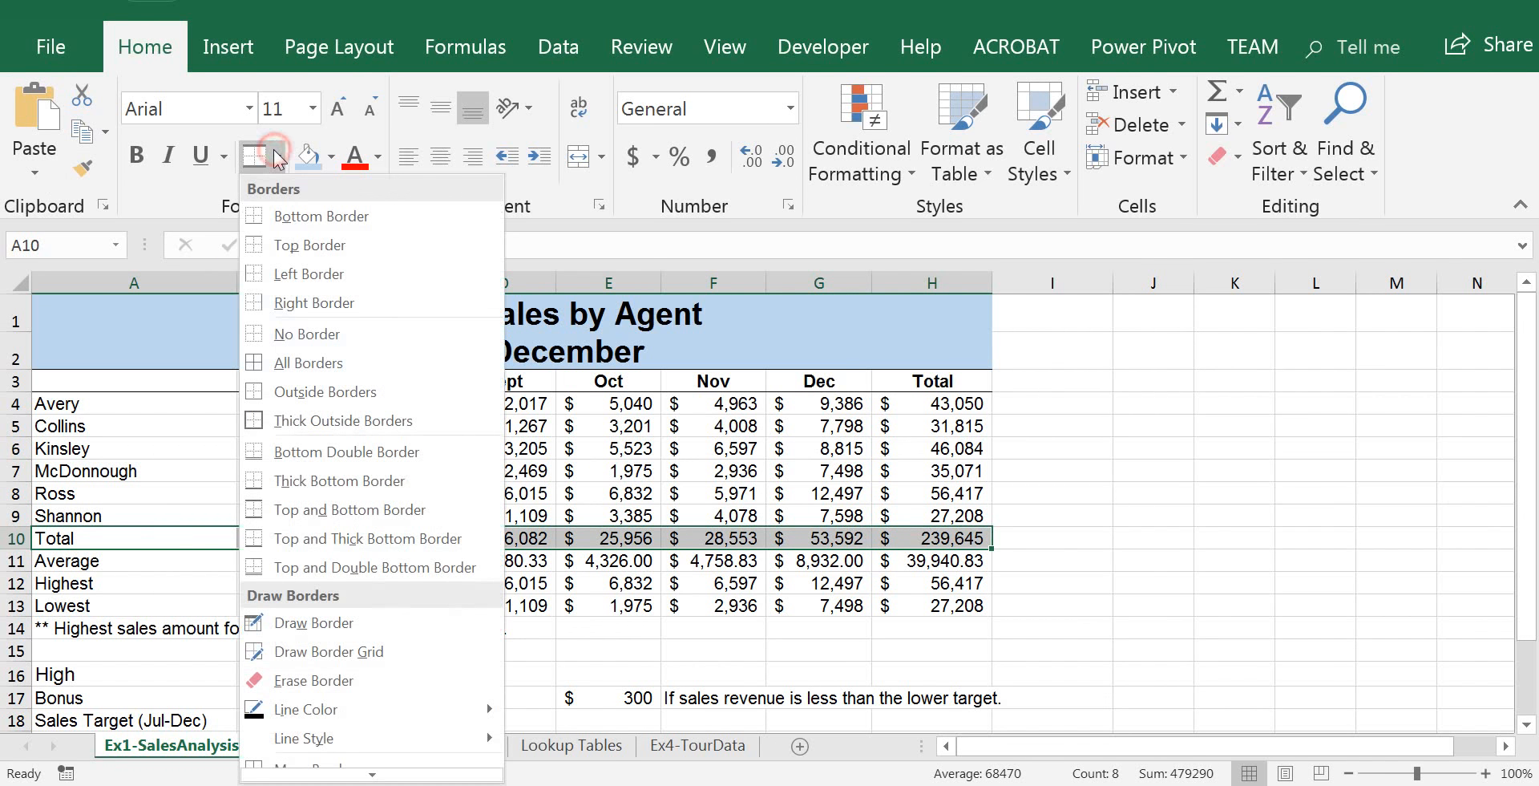
left_click(282, 244)
left_click_drag(122, 595, 938, 605)
left_click(276, 158)
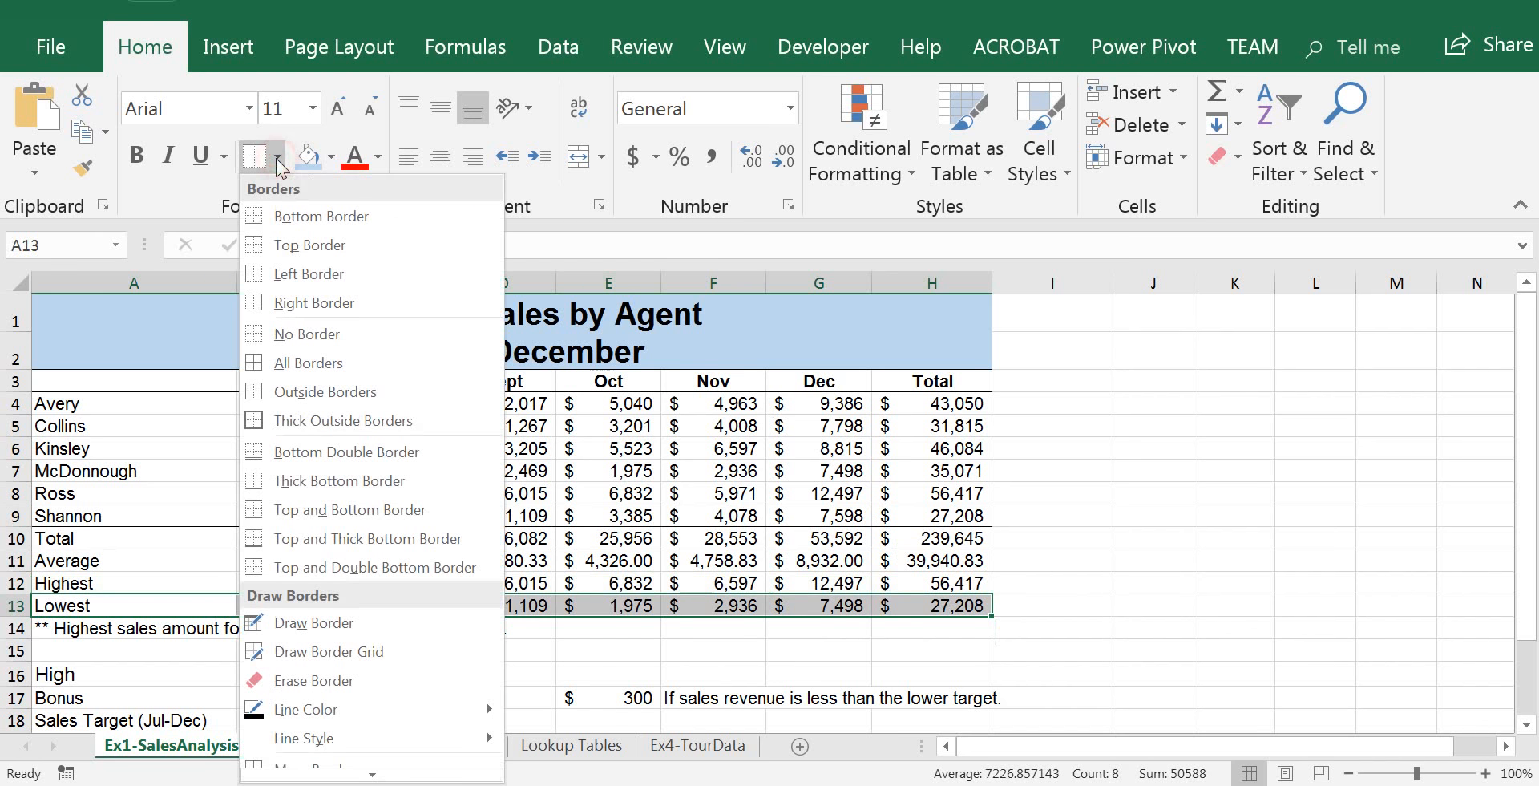
left_click(291, 214)
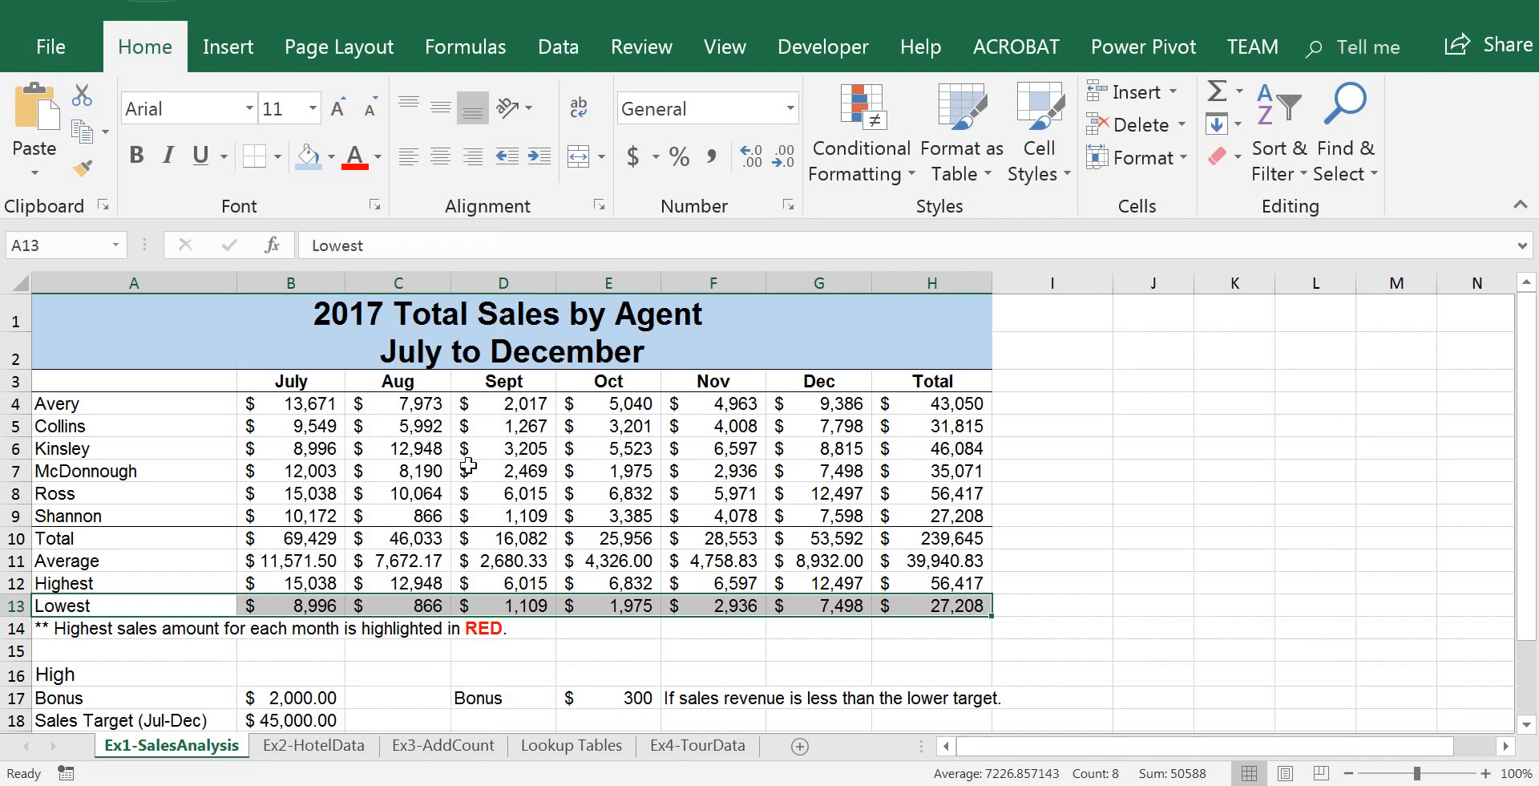
left_click(435, 419)
- Fill the month heading row A3:H3 with the lightest green theme color
left_click_drag(162, 385, 910, 387)
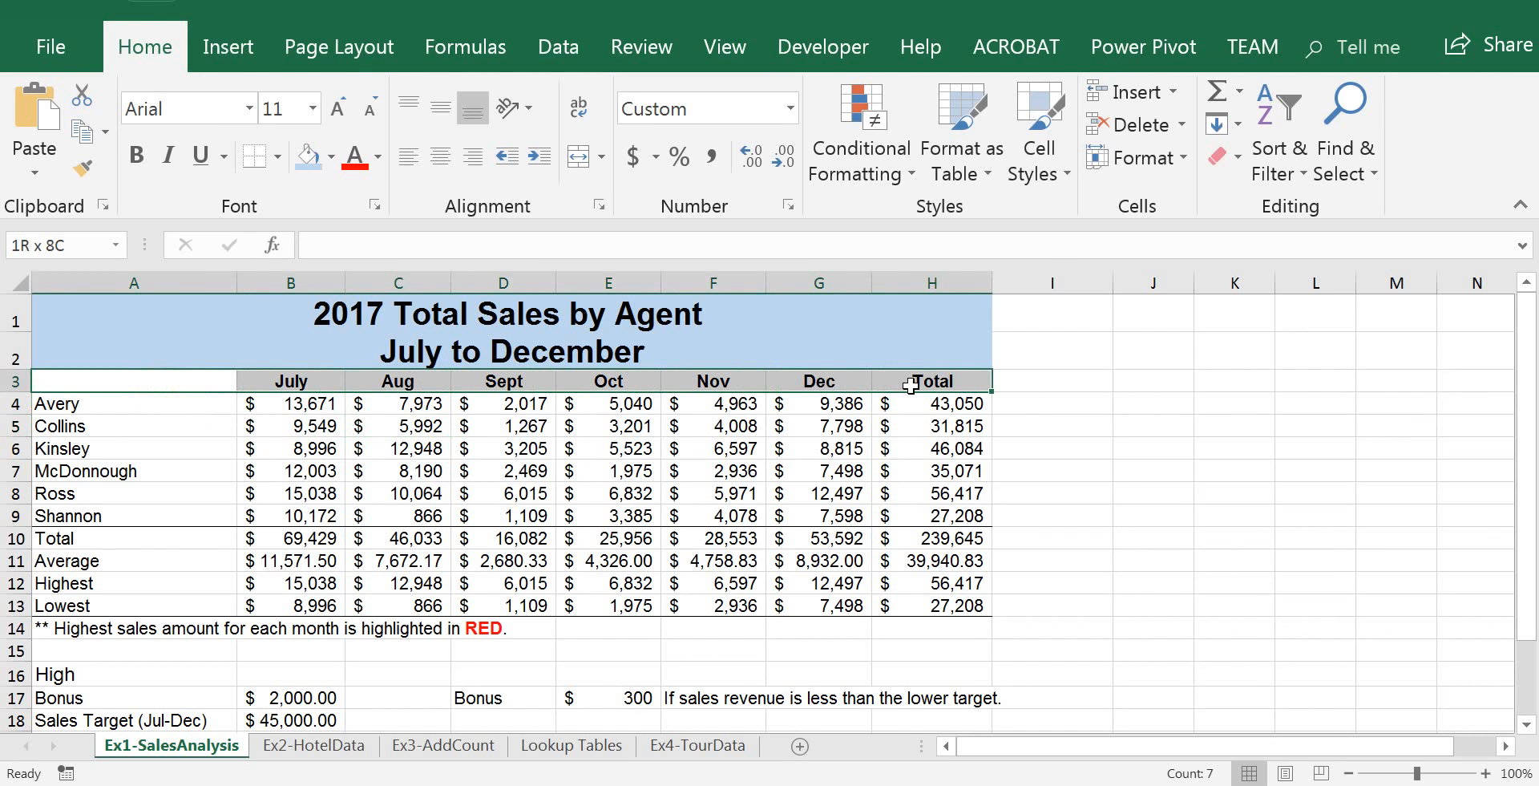
left_click(329, 157)
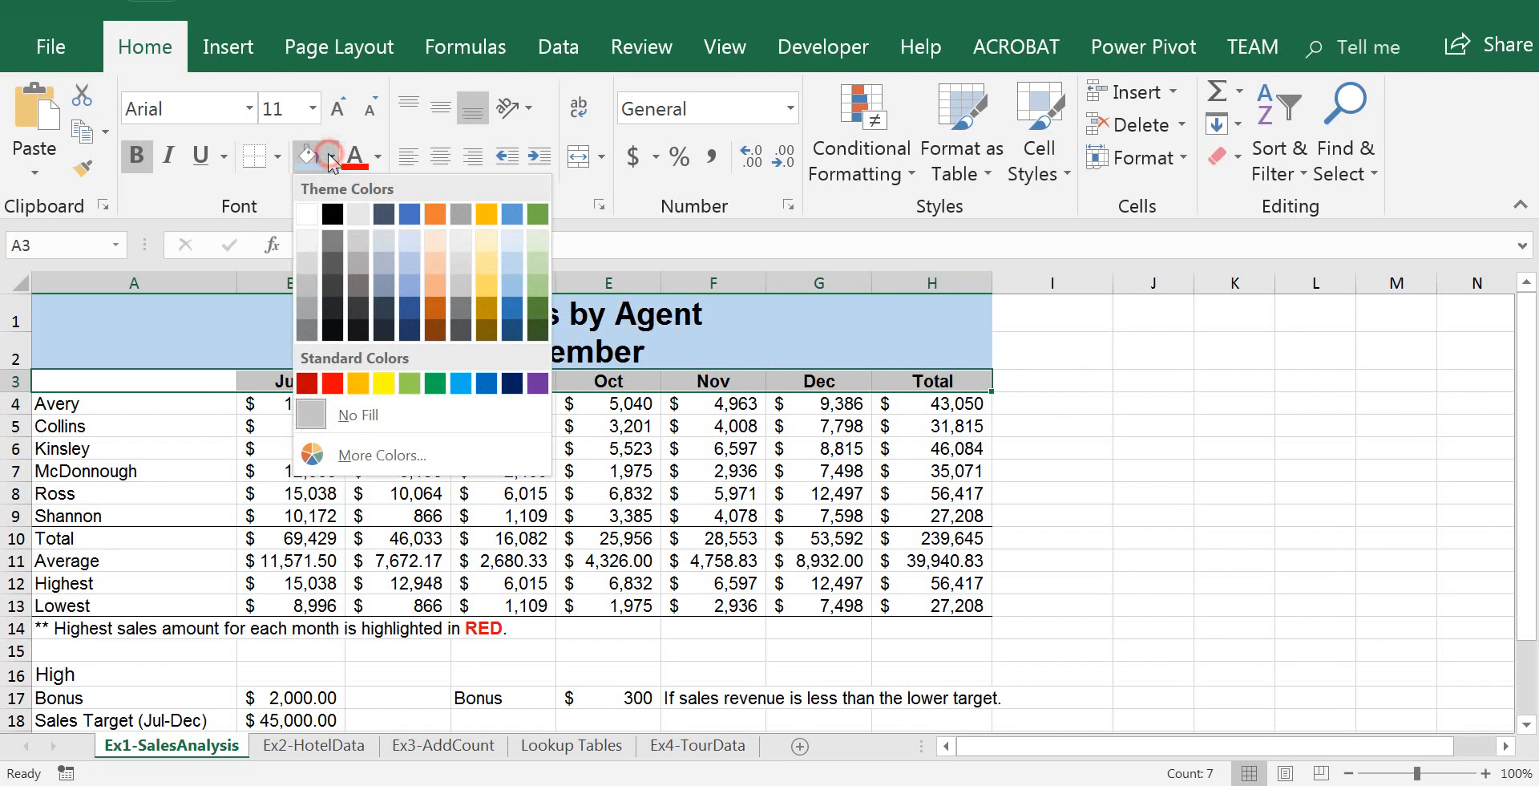
left_click(539, 241)
left_click(290, 343)
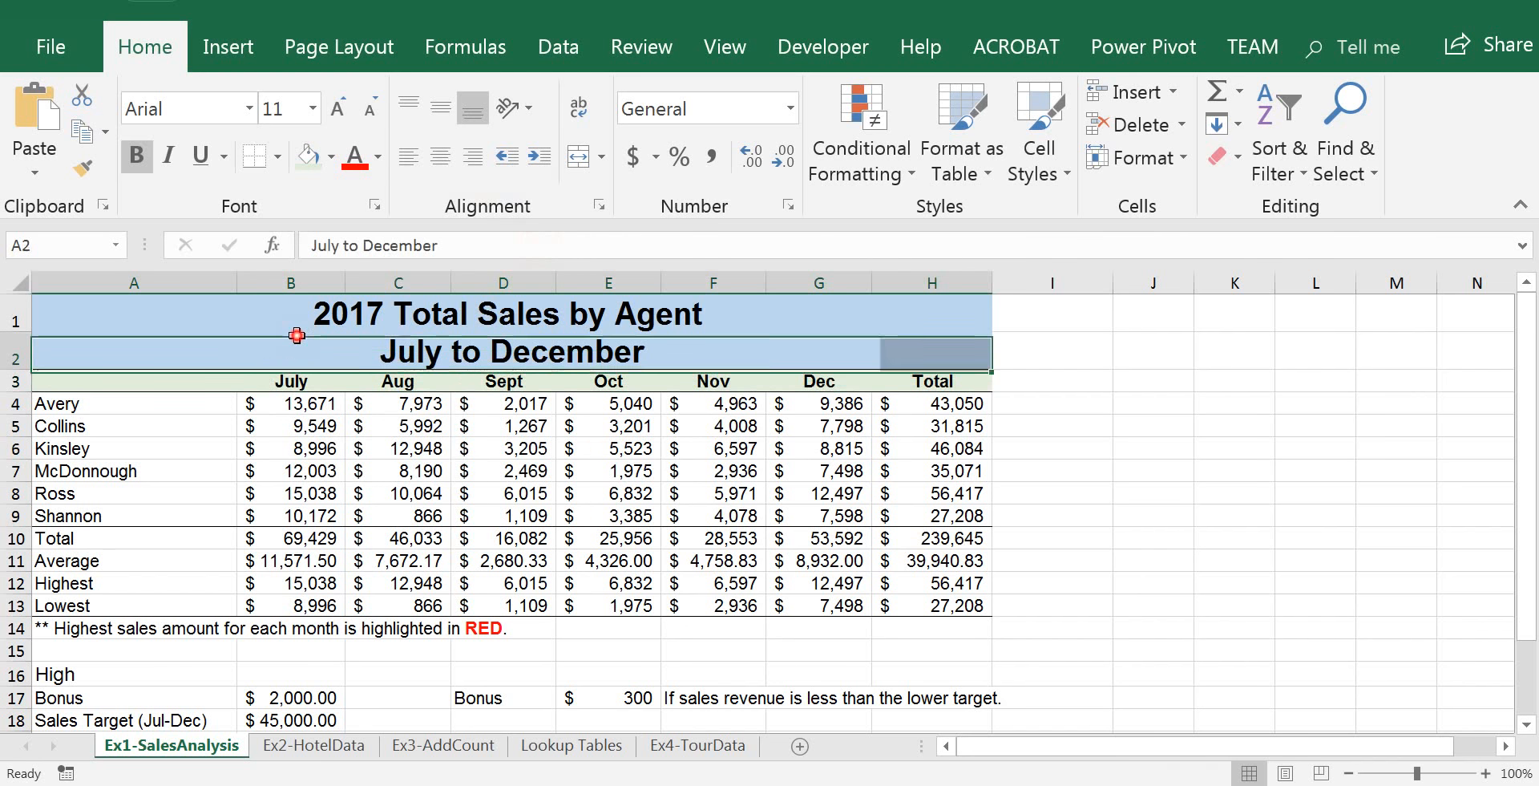
left_click(325, 445)
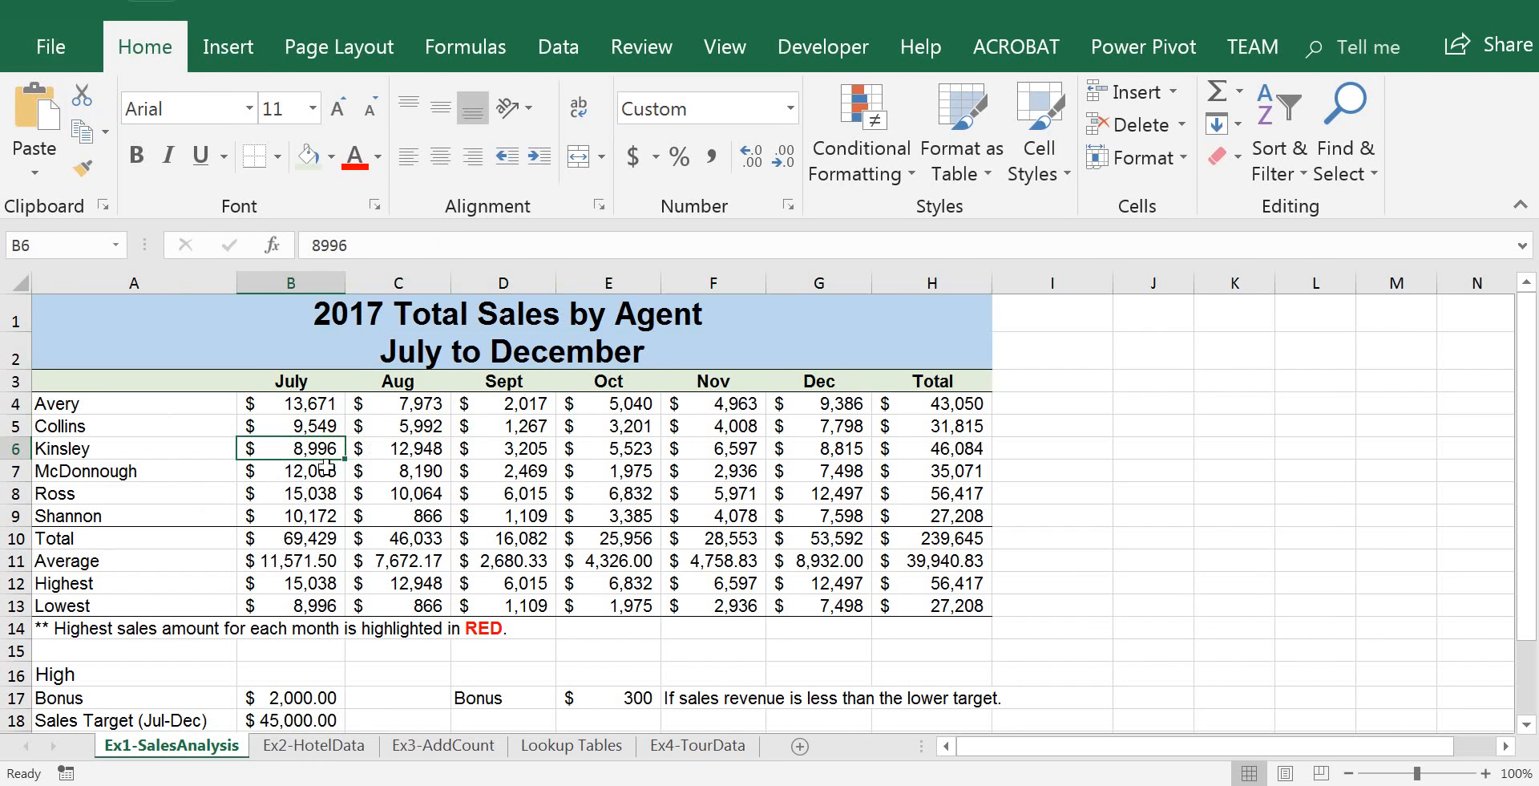
left_click(325, 400)
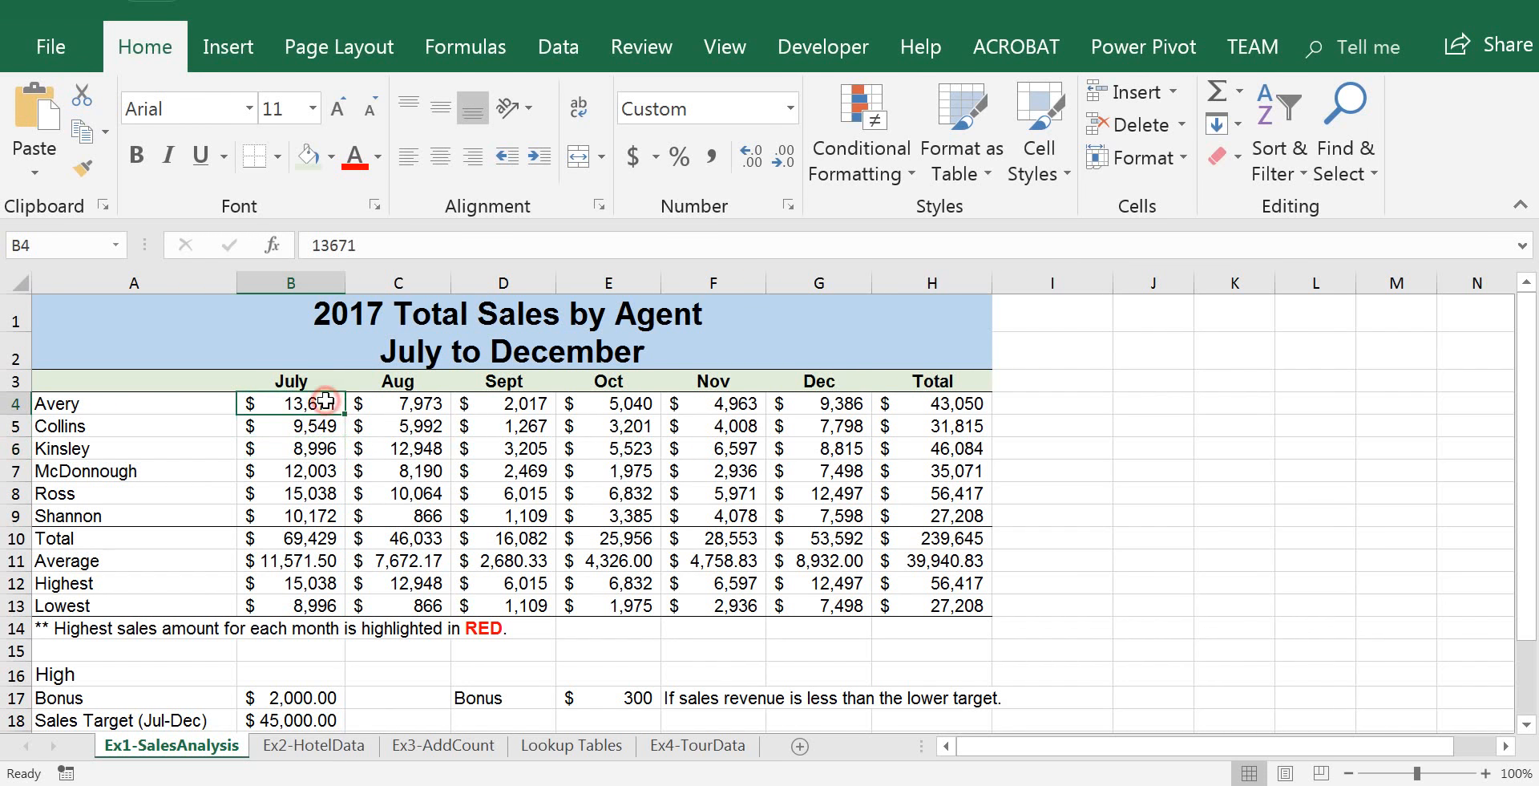
left_click_drag(326, 410, 324, 515)
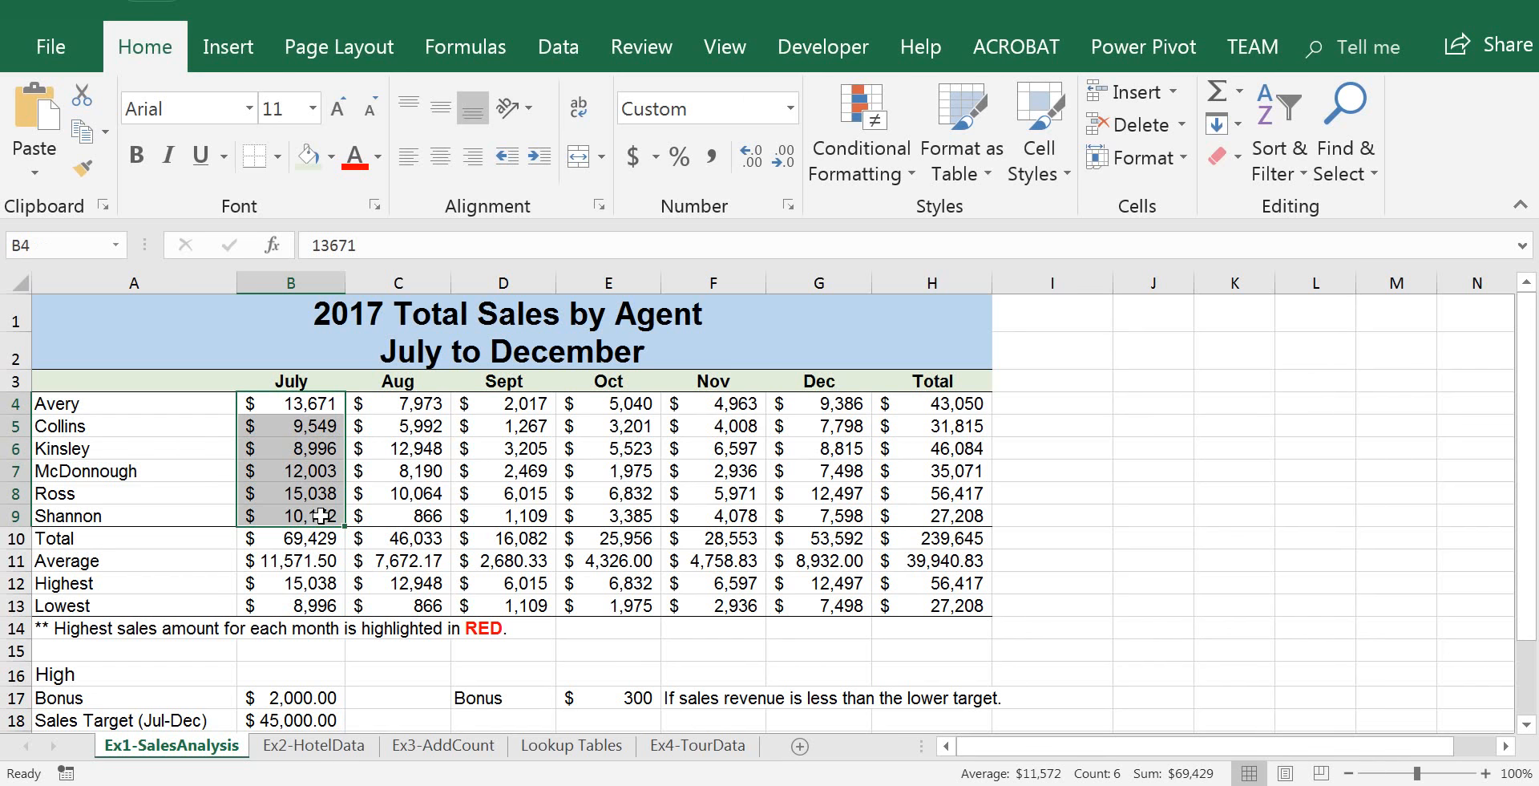
left_click_drag(425, 403, 426, 515)
left_click(309, 401)
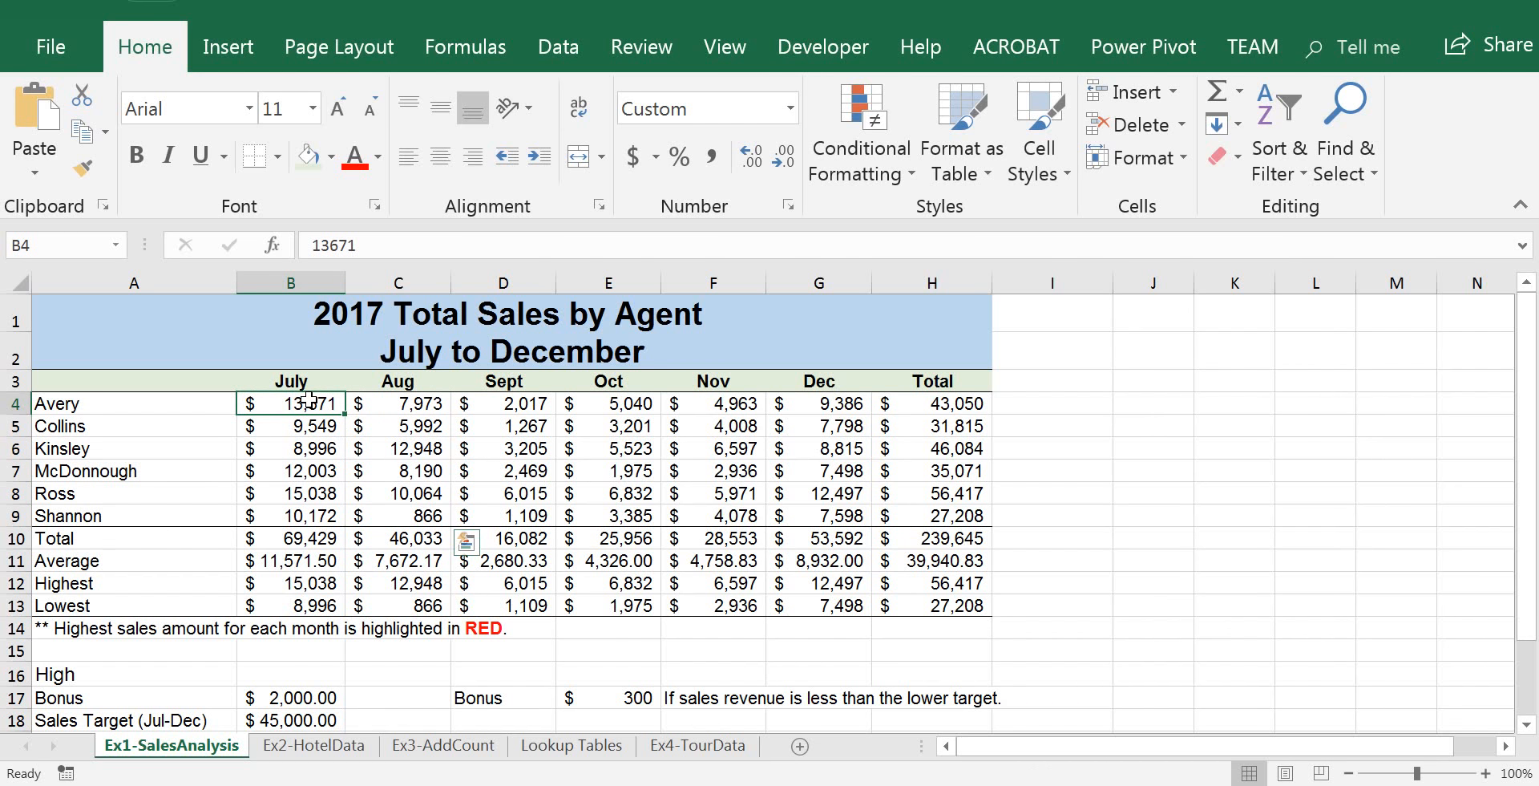
- Highlight the top 1 item in the July sales B4:B9 with a Top 10 Items conditional format using Light Red Fill with Dark Red Text
left_click_drag(309, 403, 313, 513)
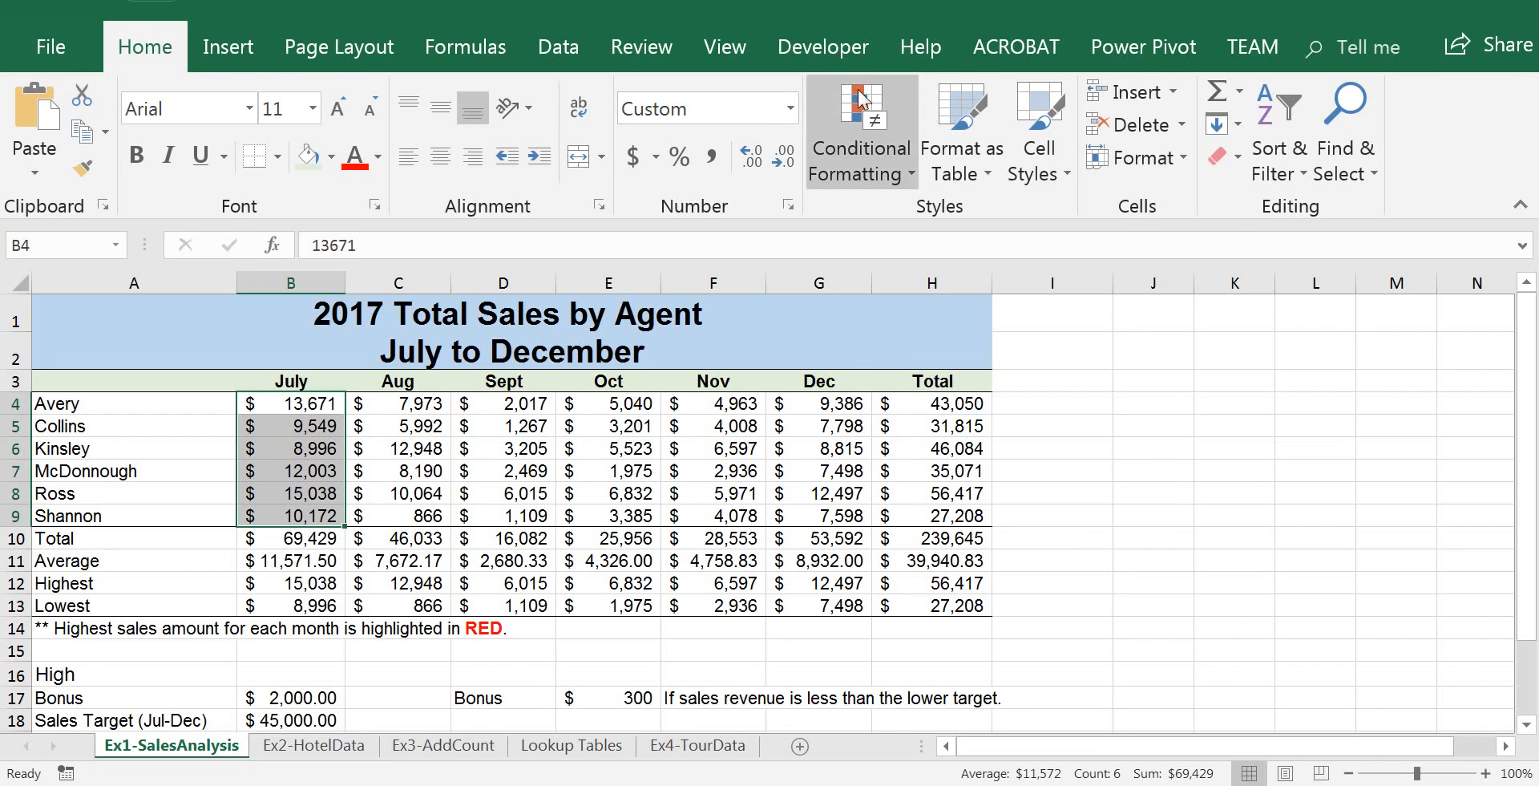
left_click(911, 177)
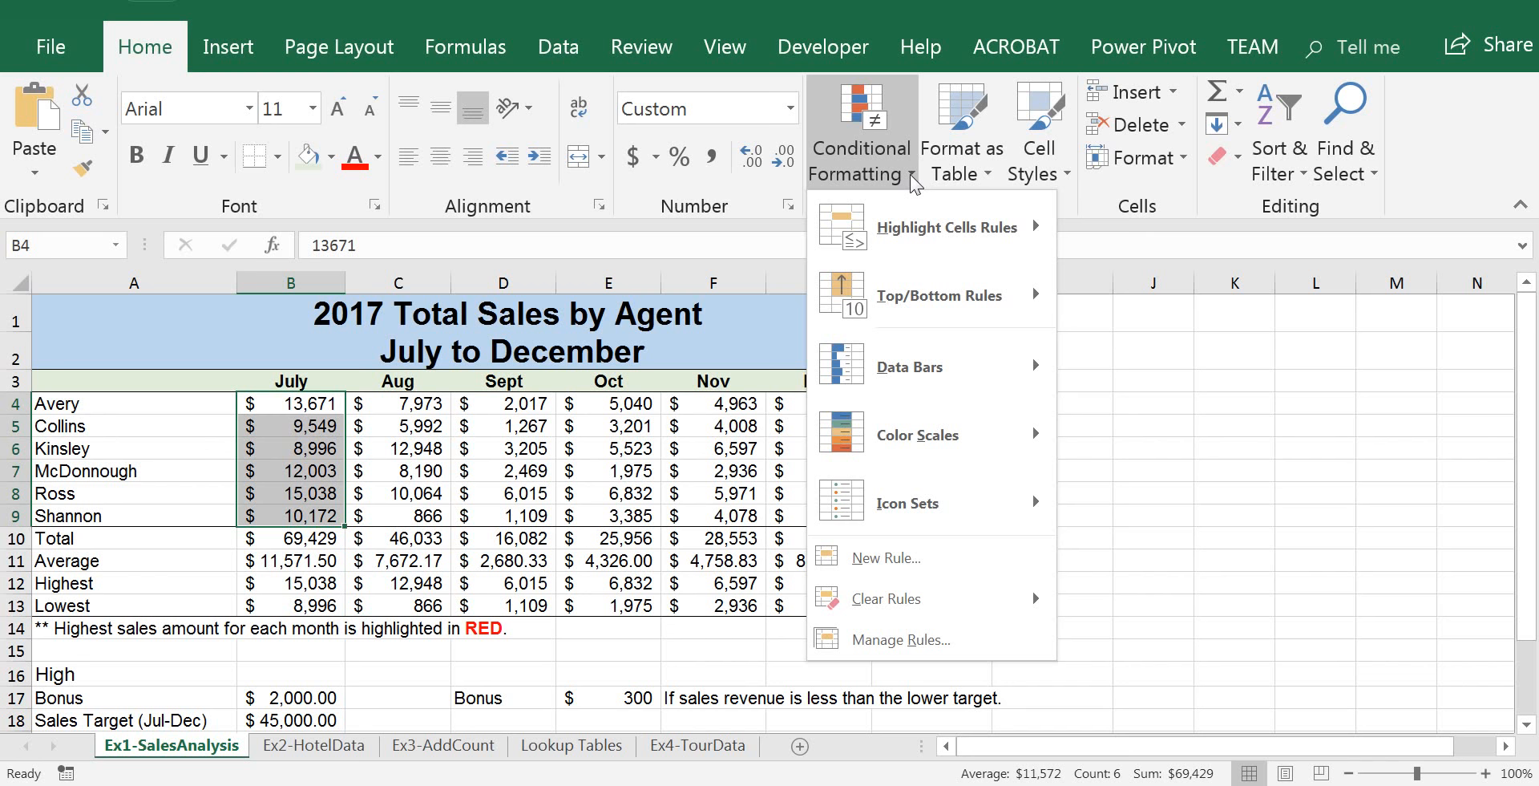
mouse_move(961, 228)
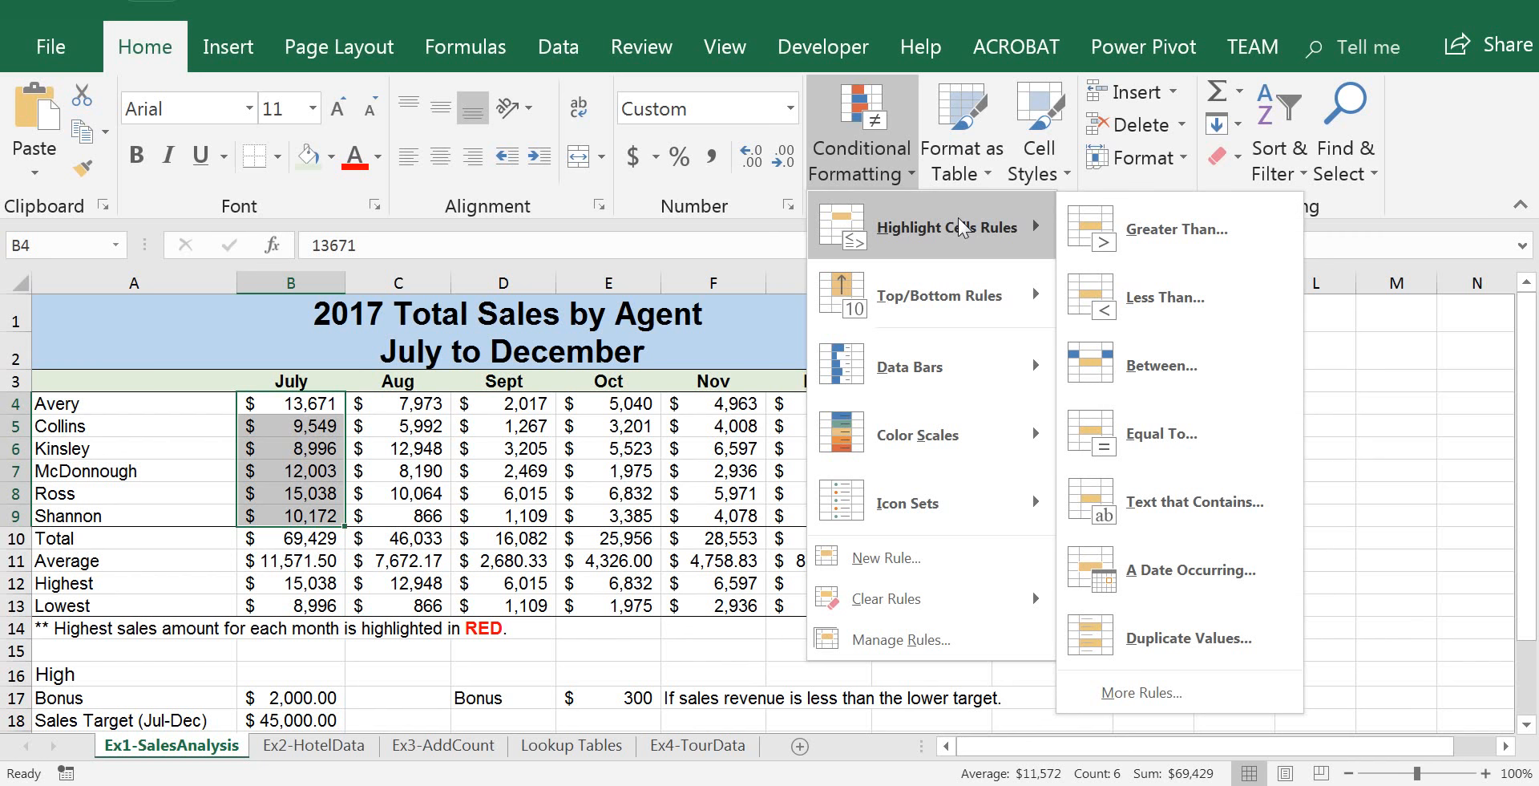
mouse_move(957, 309)
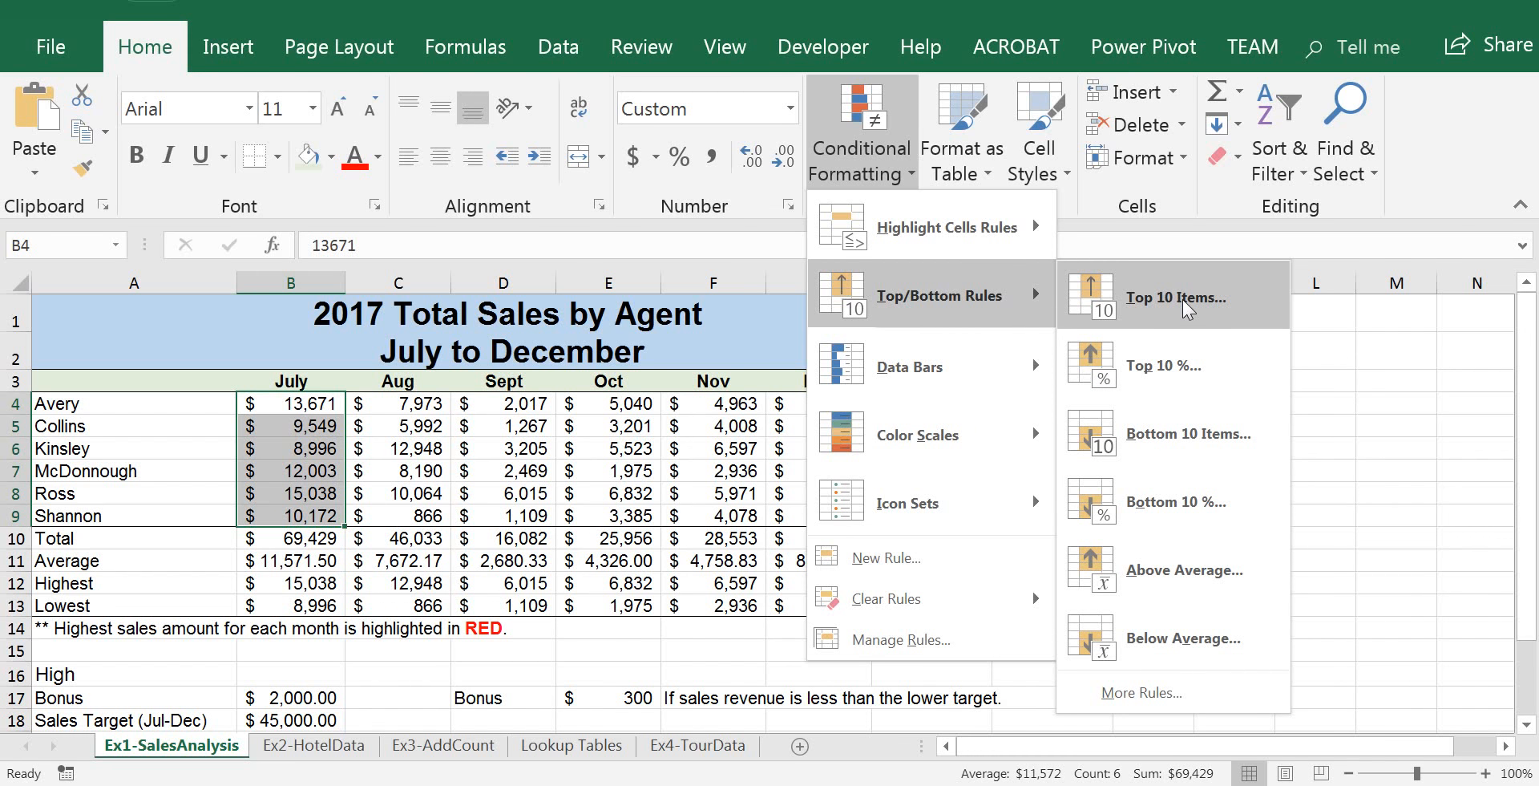
left_click(1185, 307)
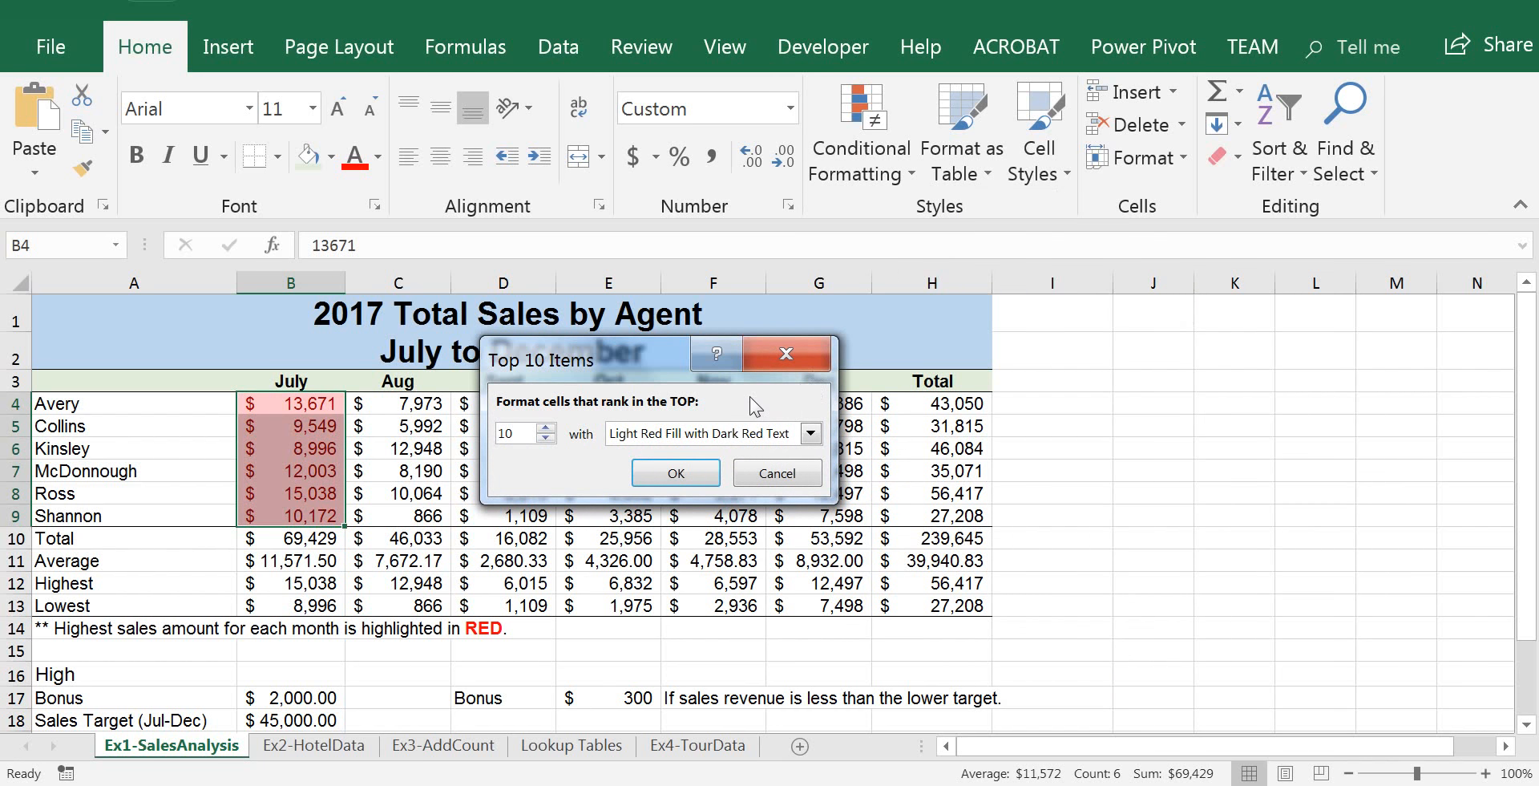
left_click_drag(629, 382, 649, 446)
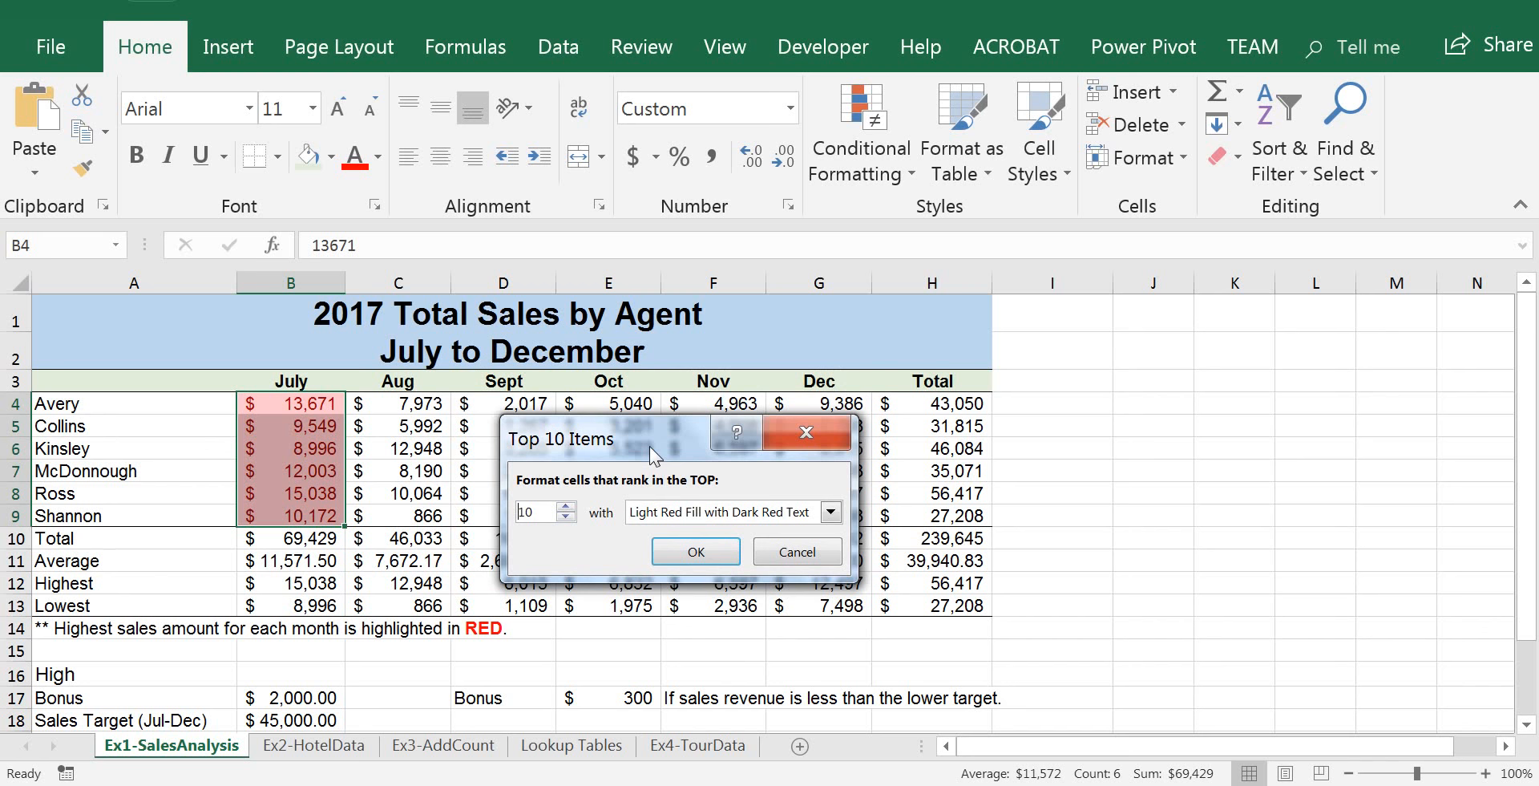
double_click(522, 513)
type("1")
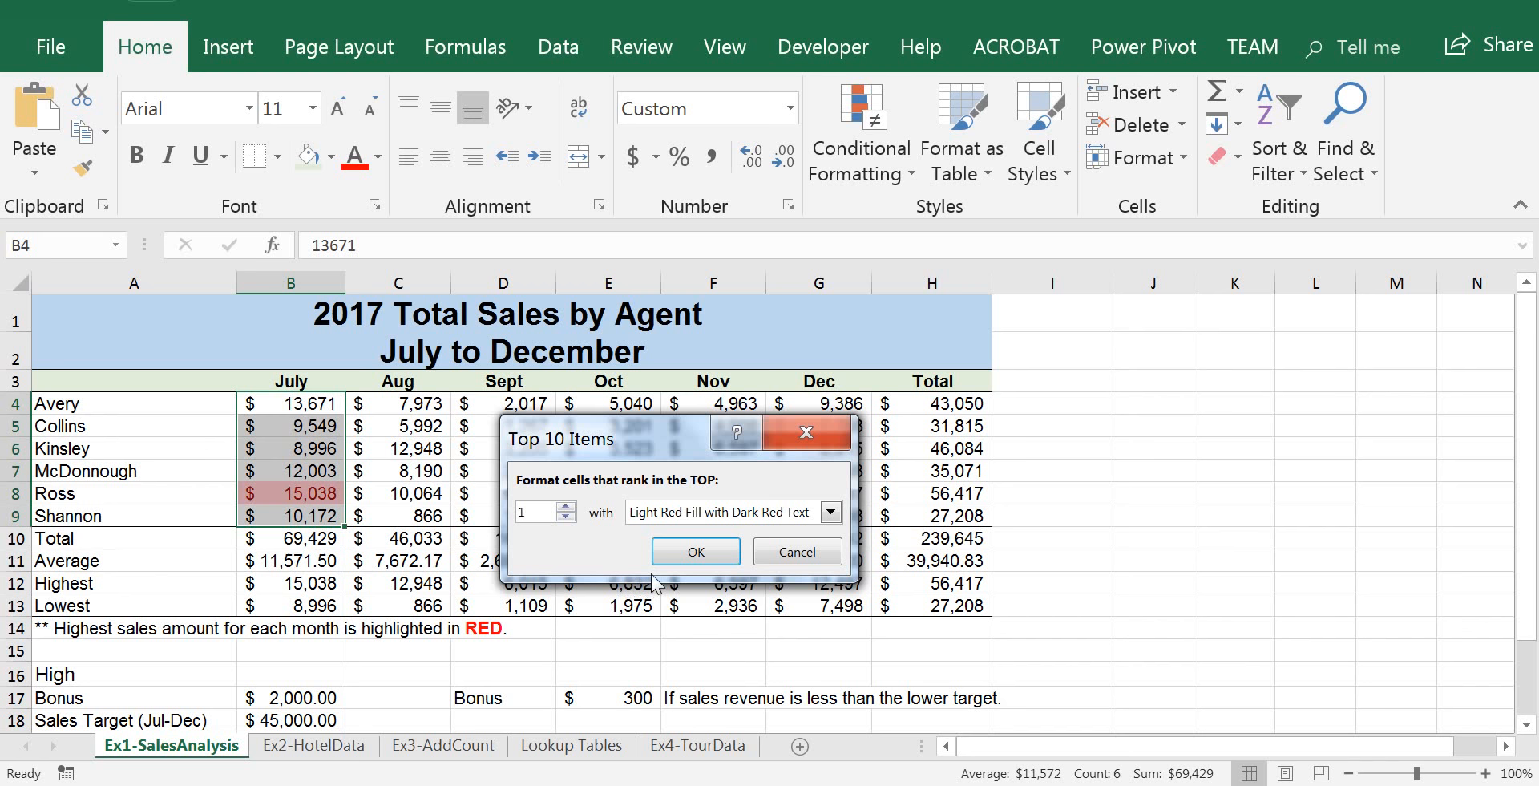
left_click(696, 552)
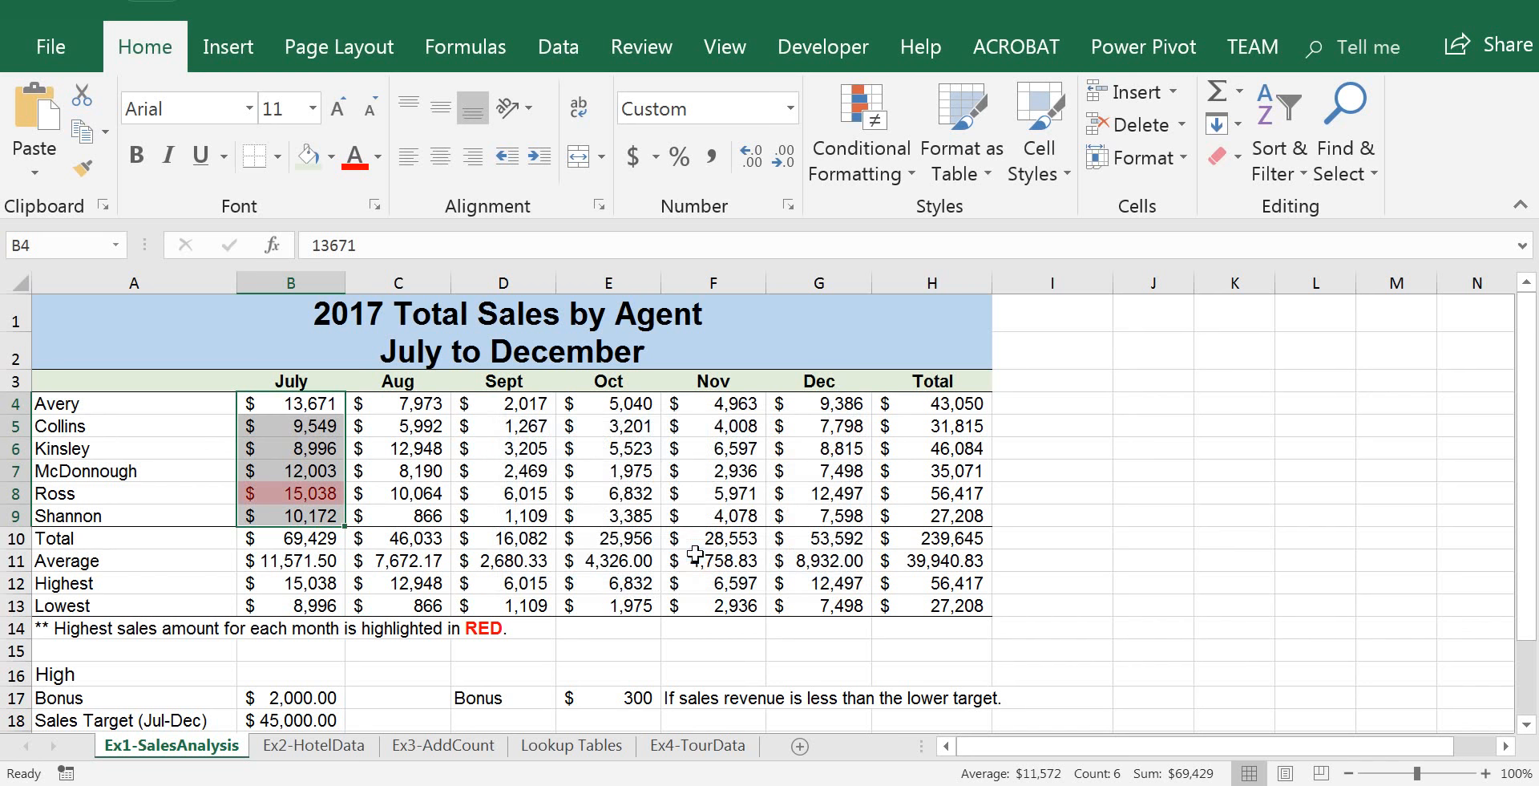
left_click(441, 581)
left_click(287, 495)
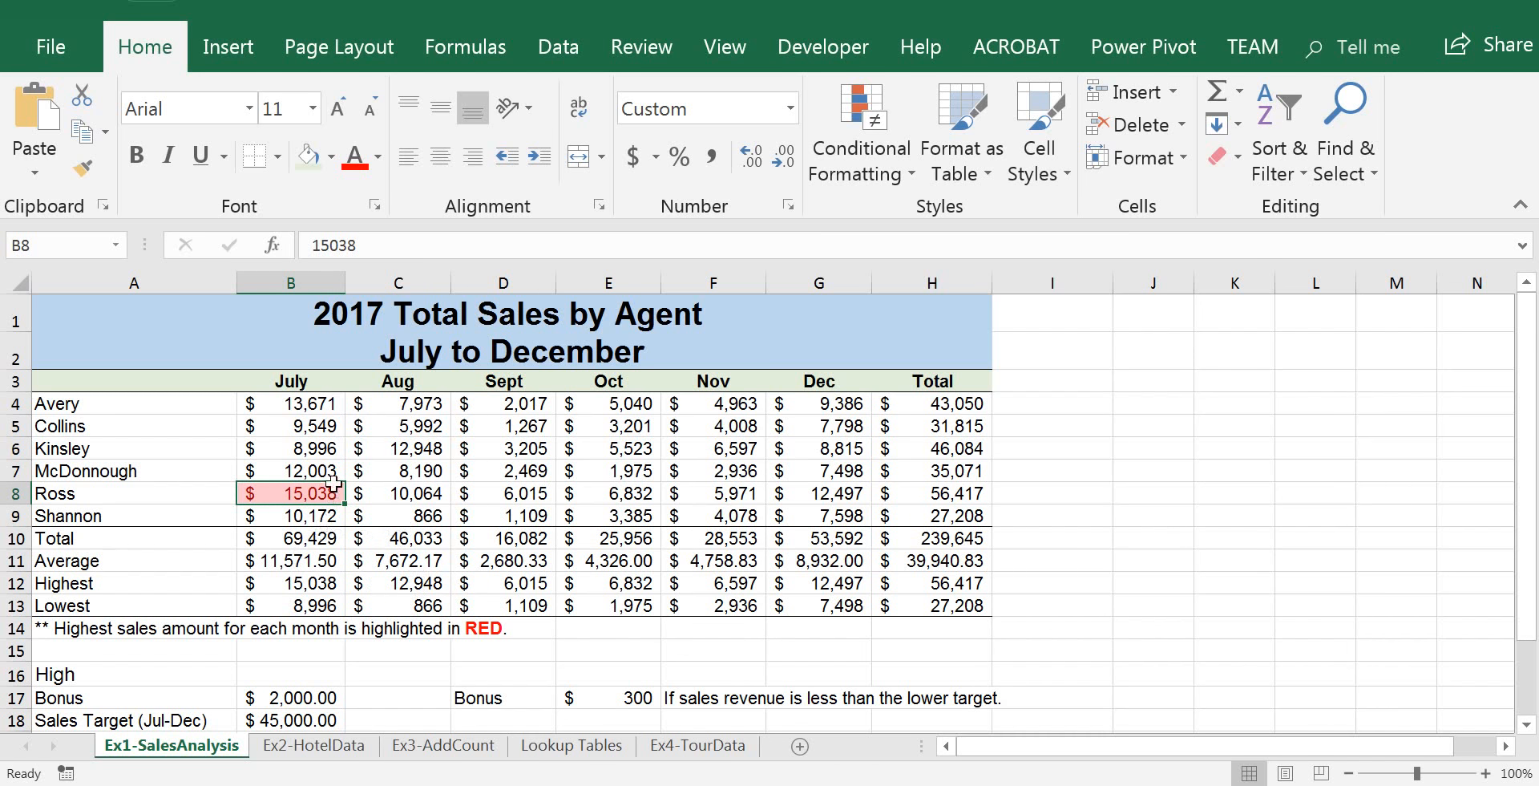
left_click(317, 515)
left_click(316, 495)
- Apply a Top 10 Items rule to the August sales C4:C9, set to the top 1 with Light Red Fill with Dark Red Text
left_click_drag(403, 404, 417, 517)
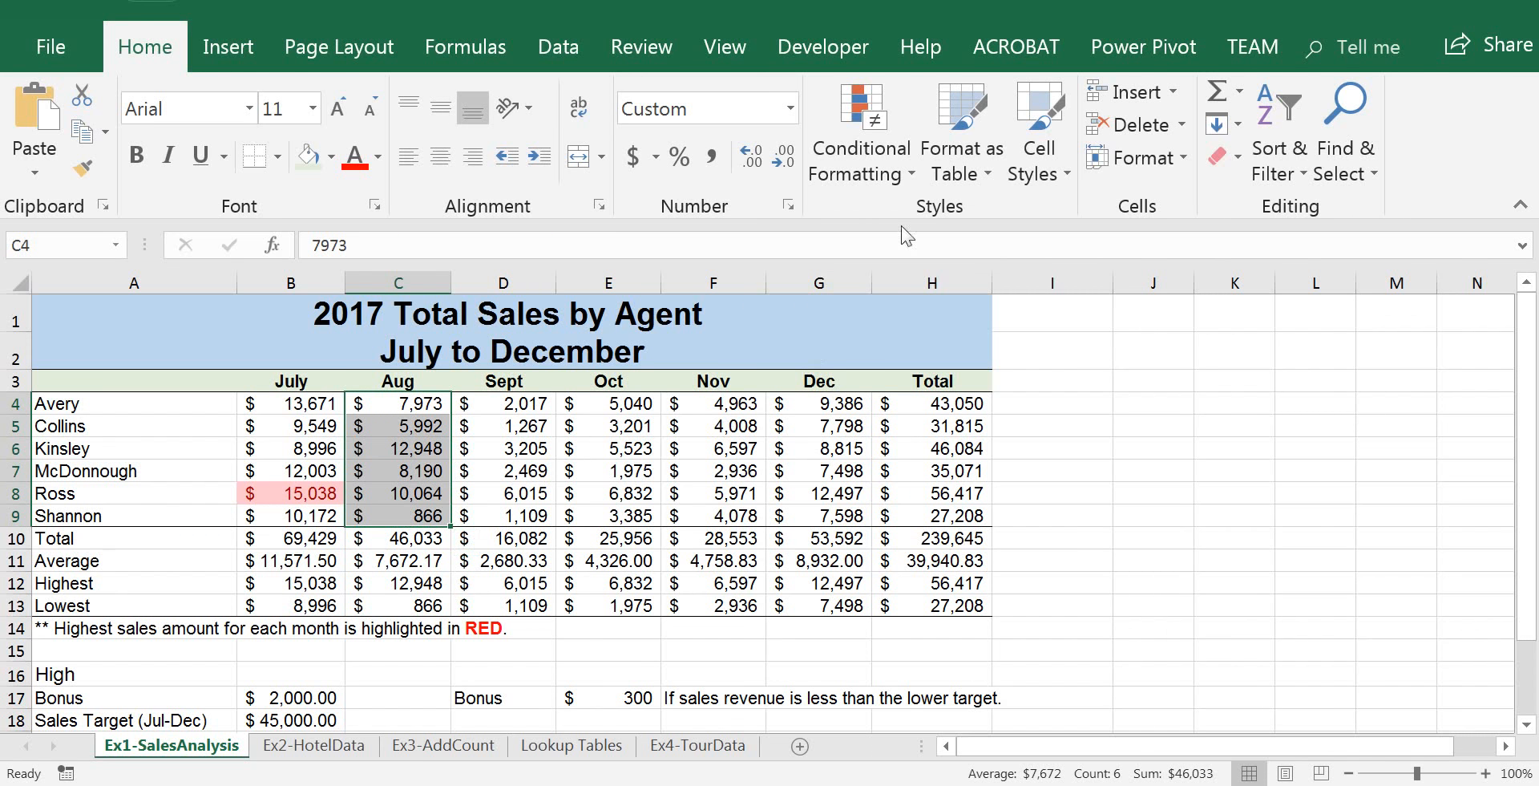
left_click(906, 175)
mouse_move(918, 218)
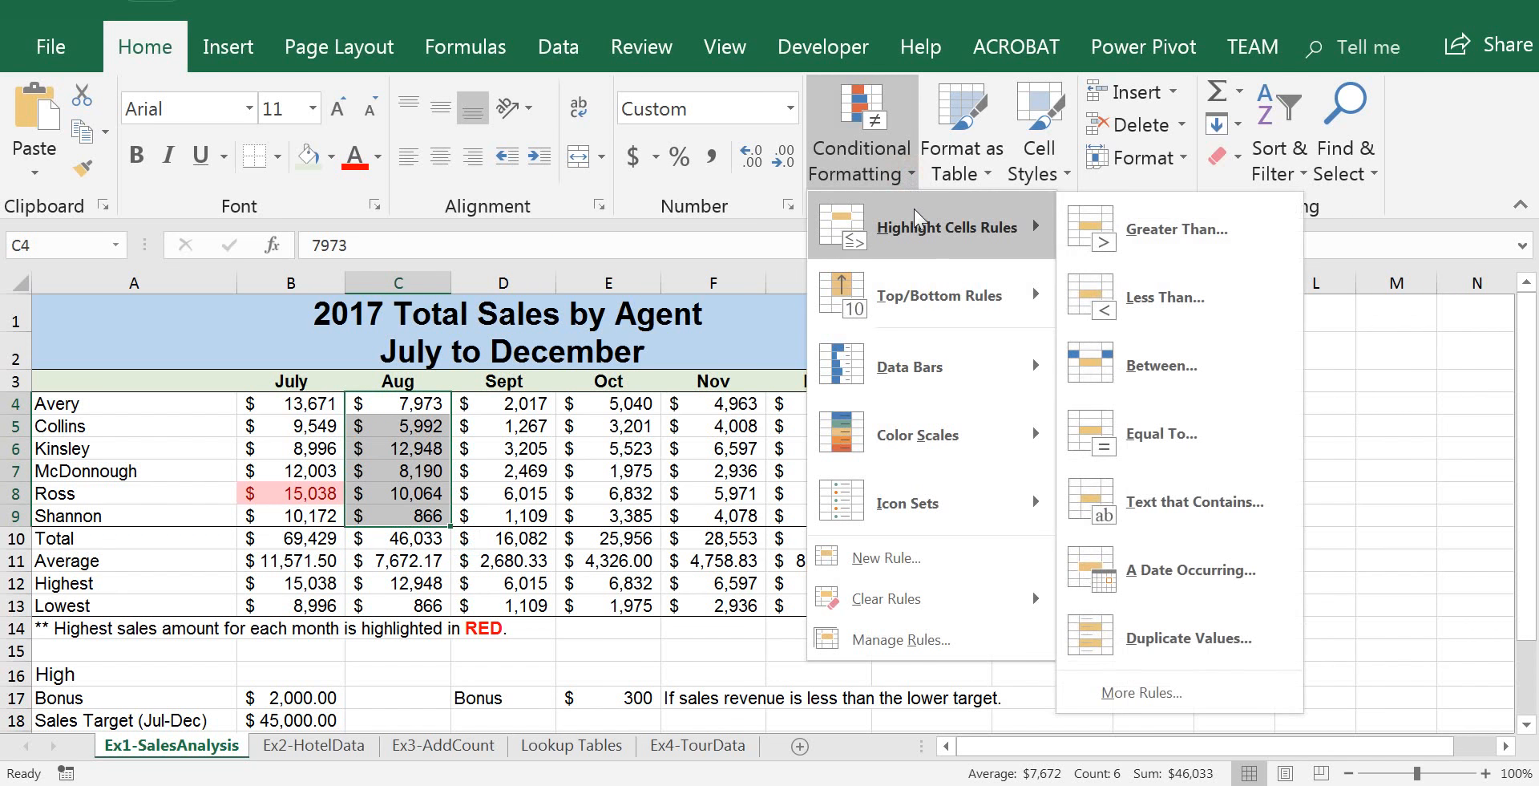
left_click(1151, 295)
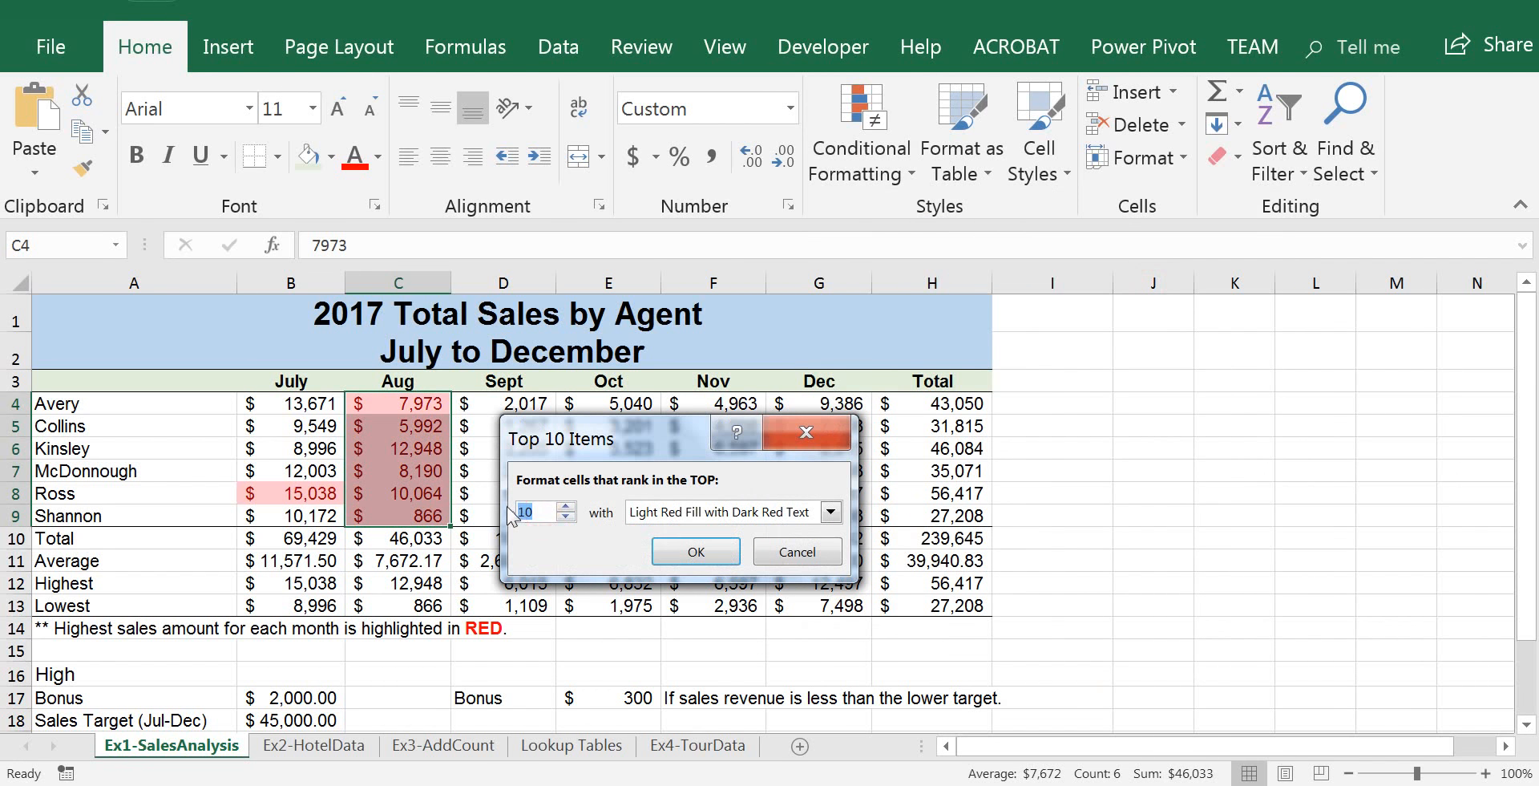
type("1")
left_click(696, 551)
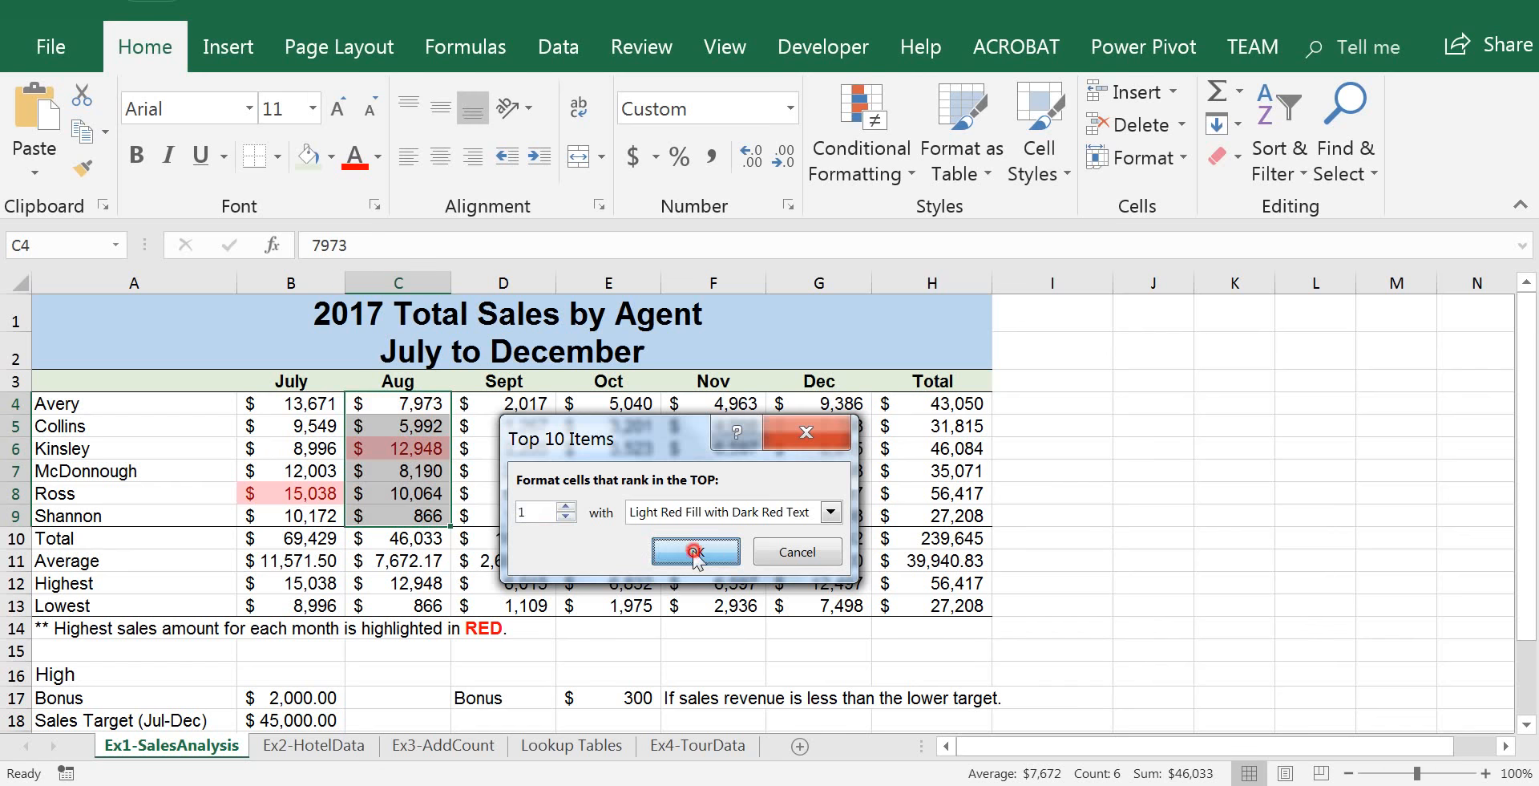
left_click(424, 449)
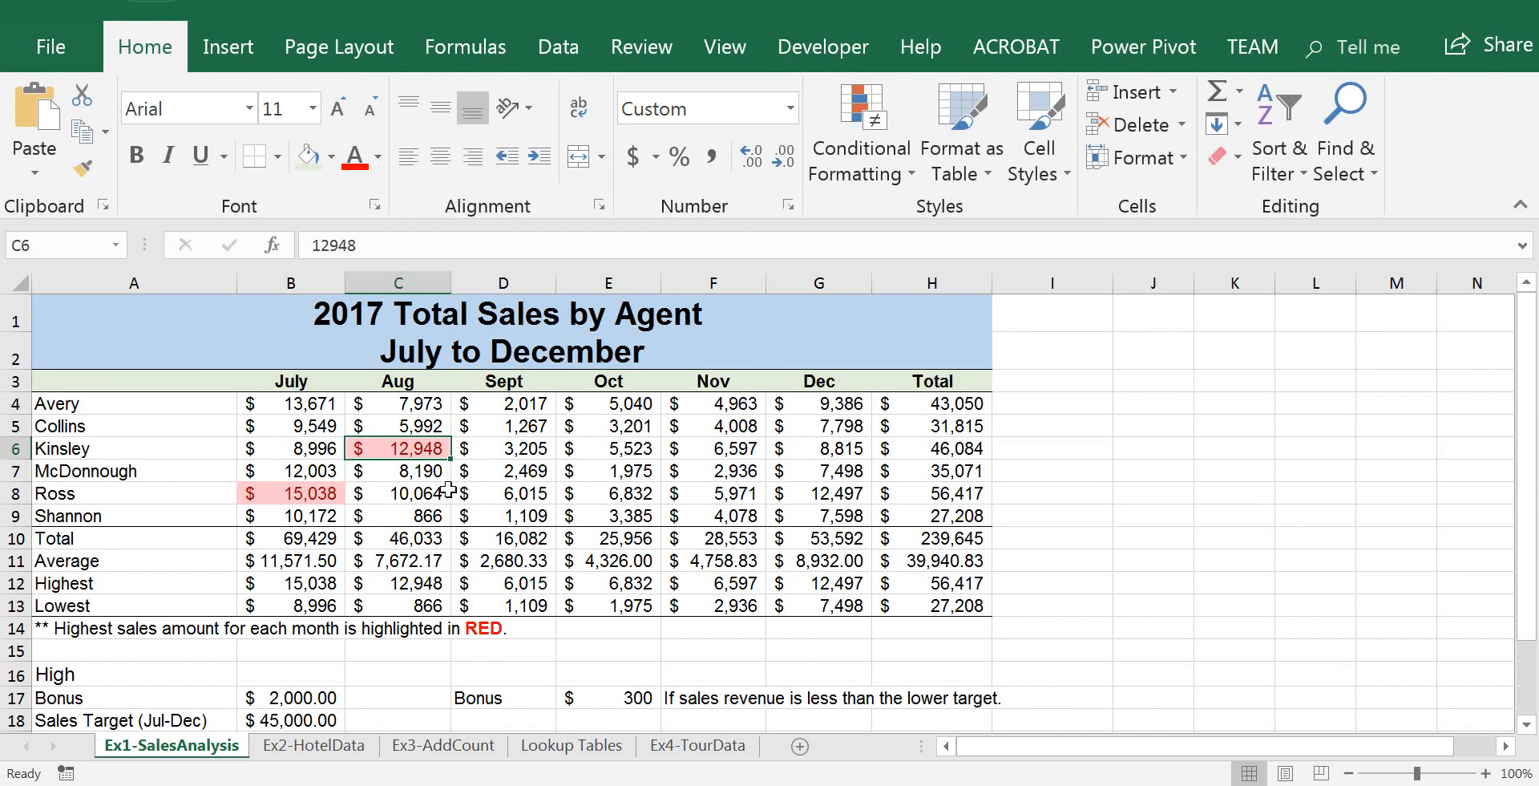
- Apply a Top 10 Items rule to the September sales D4:D9, set to the top 1 with Light Red Fill with Dark Red Text
left_click_drag(513, 404, 517, 513)
left_click(907, 174)
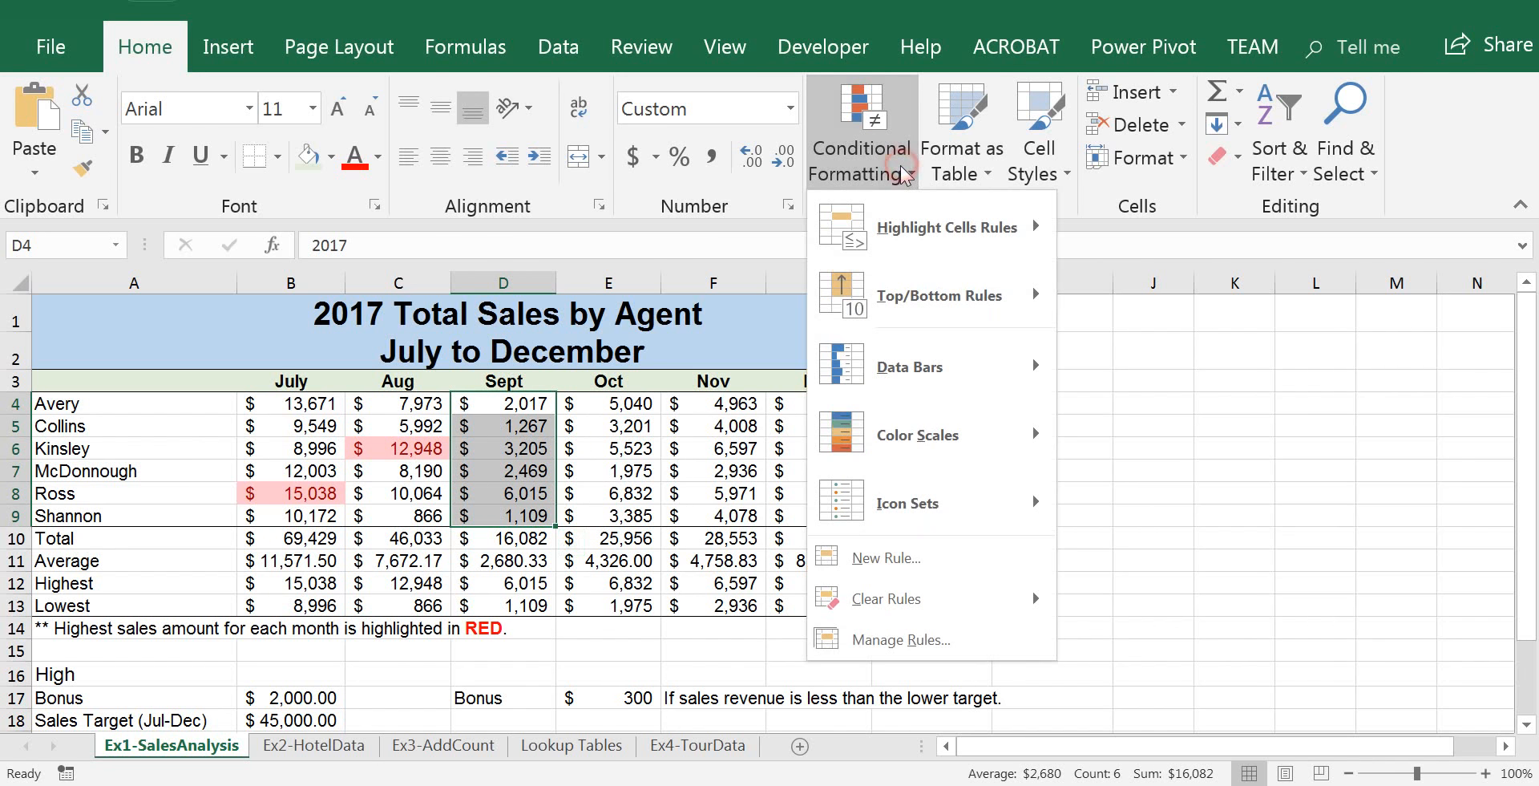
mouse_move(918, 297)
left_click(1154, 291)
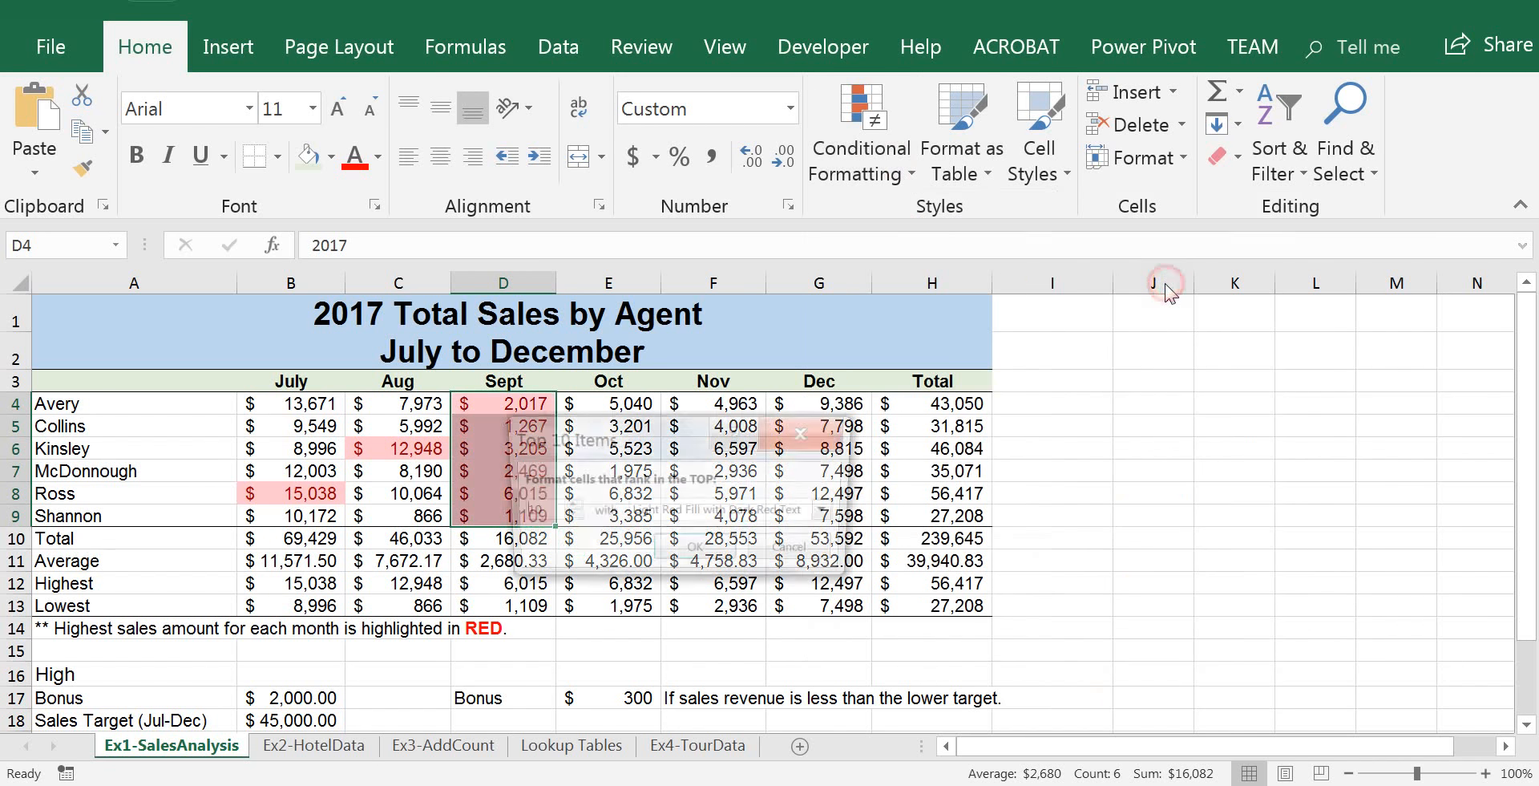
left_click_drag(536, 512, 508, 511)
type("1")
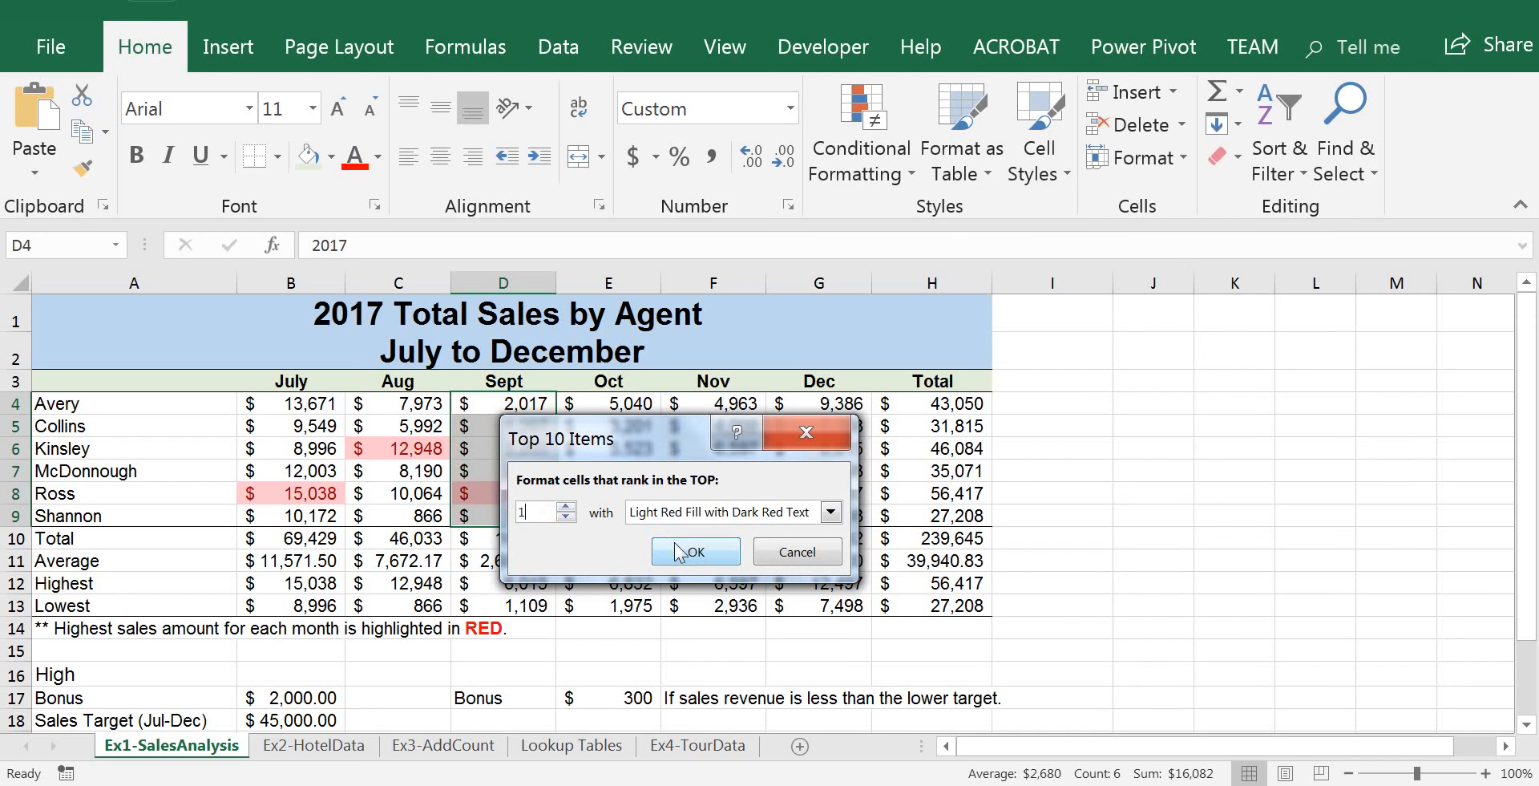
left_click(695, 553)
- Apply a Top 10 Items rule to the October sales E4:E9, set to the top 1 with Light Red Fill with Dark Red Text
left_click_drag(630, 403, 630, 515)
left_click(901, 166)
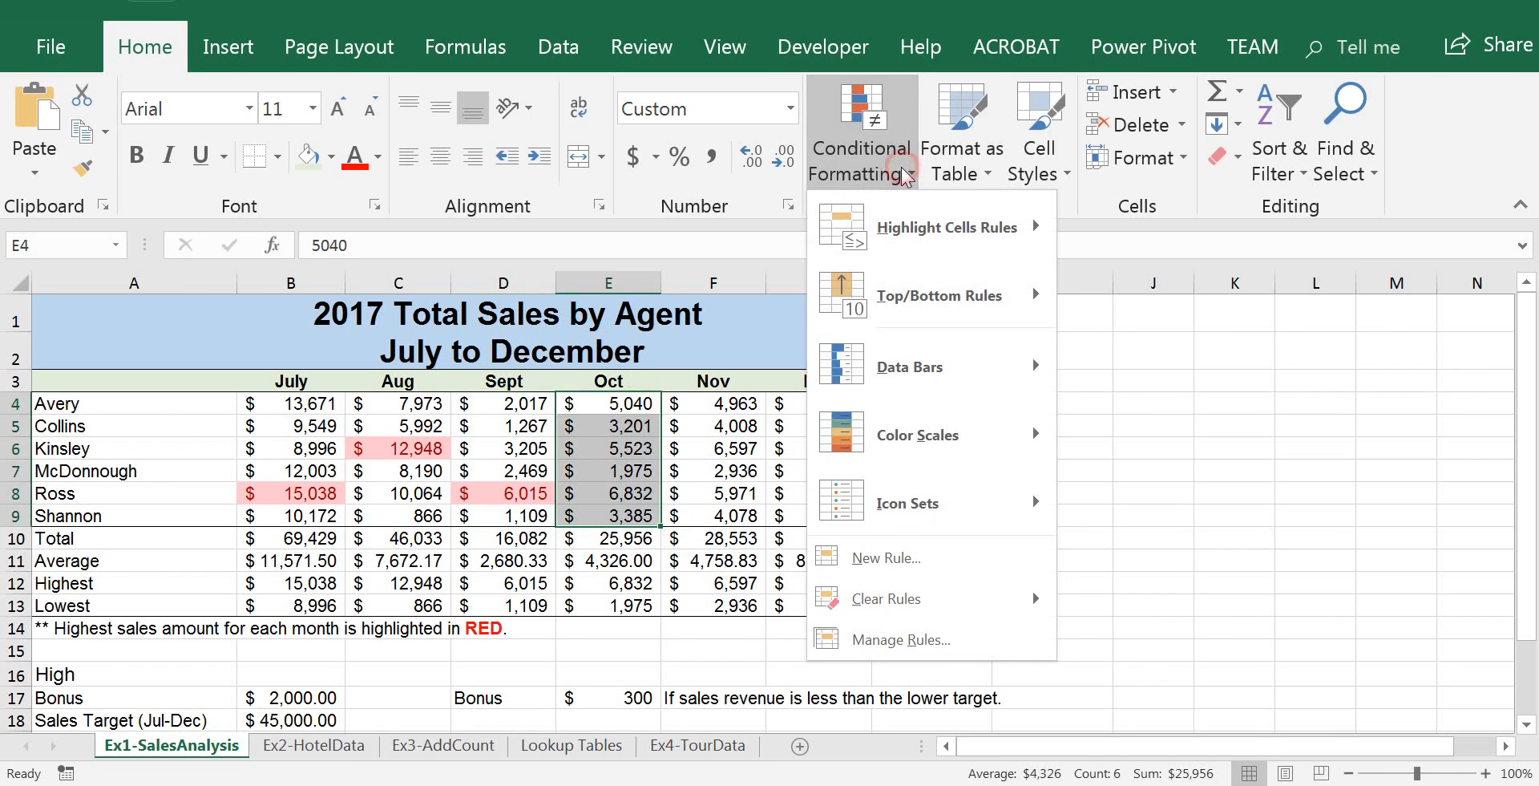
mouse_move(957, 242)
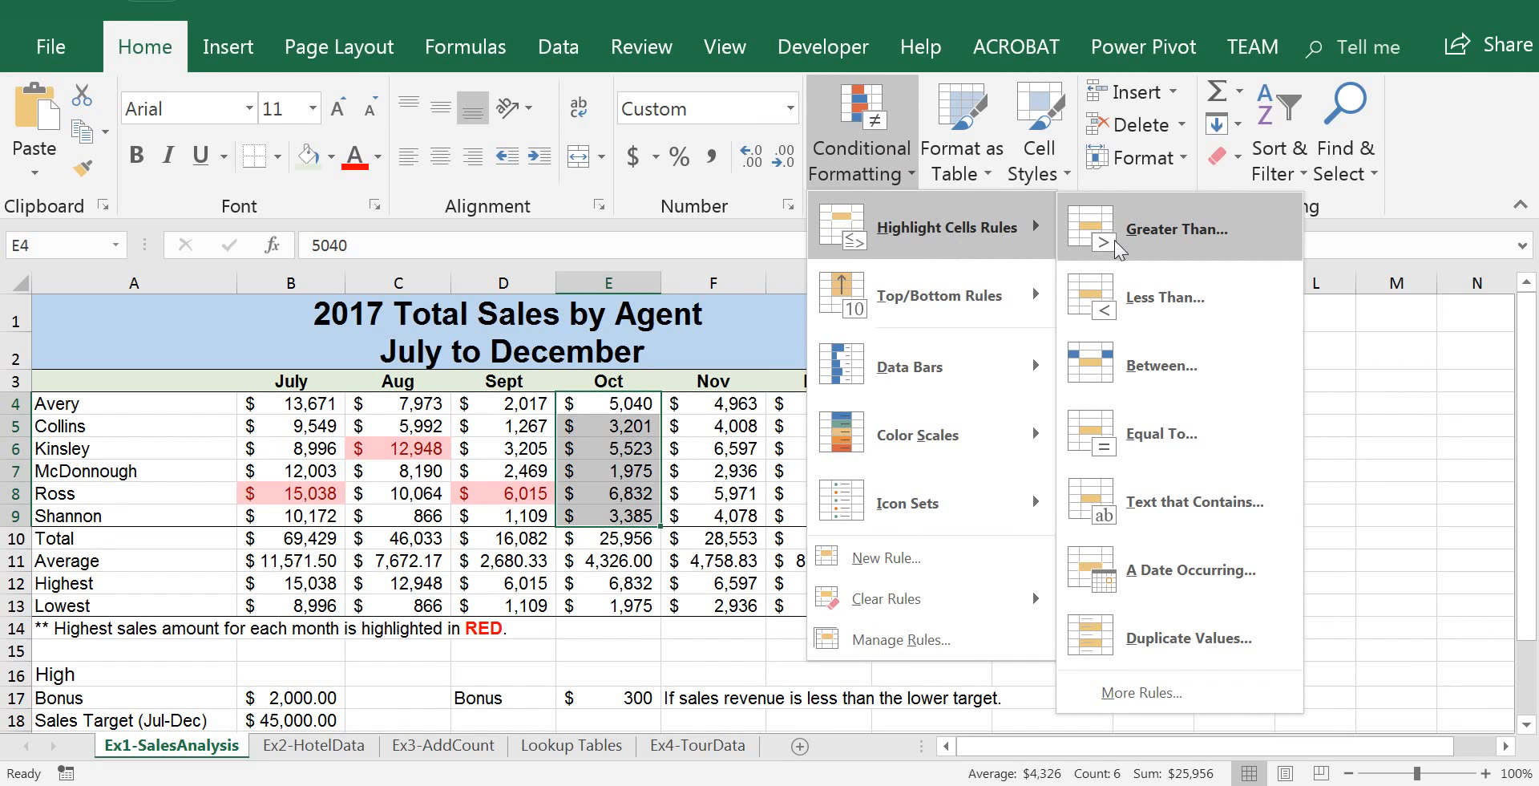
mouse_move(1030, 303)
left_click(1158, 318)
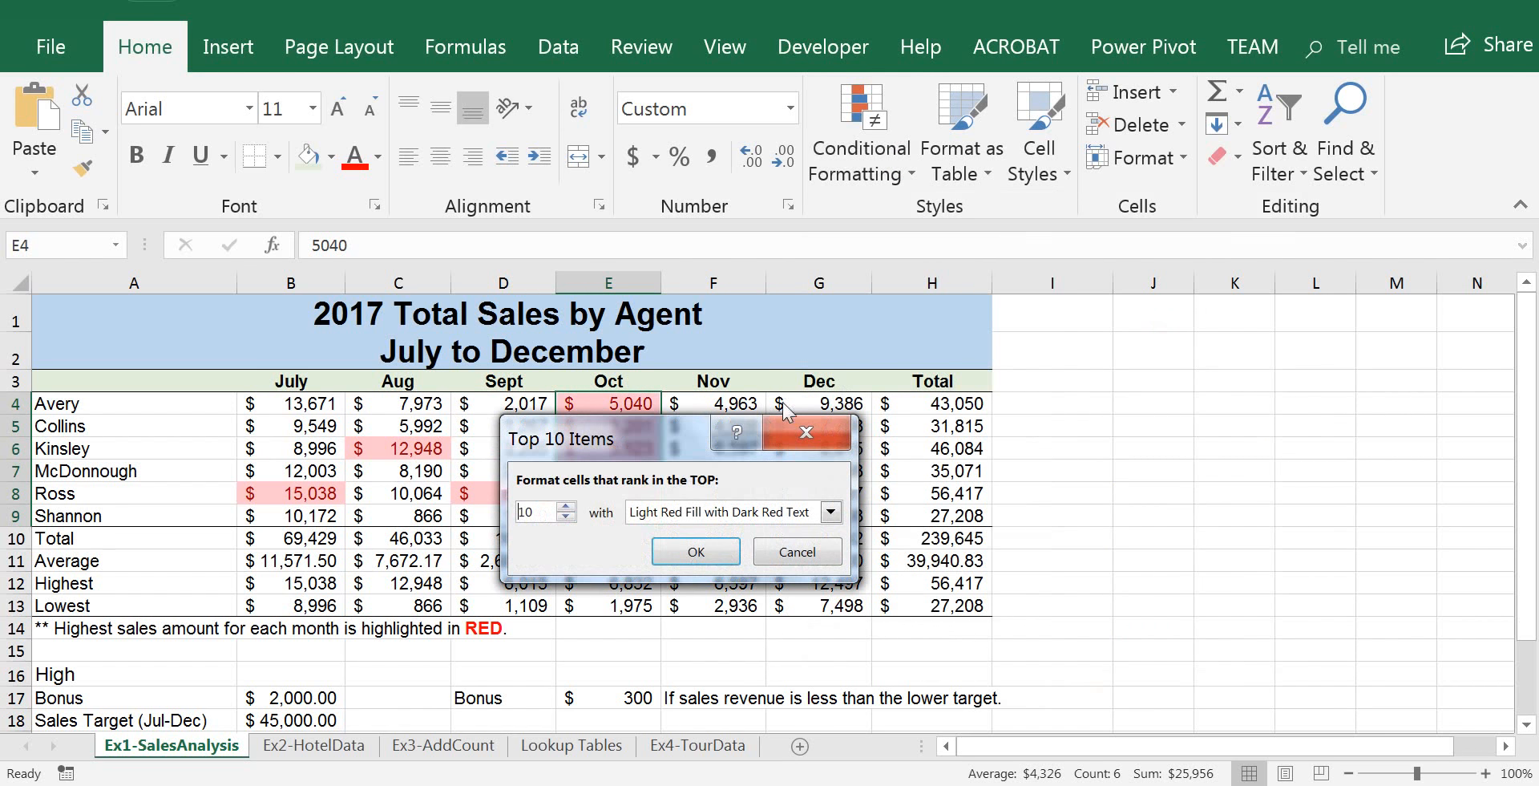
left_click_drag(568, 512, 568, 511)
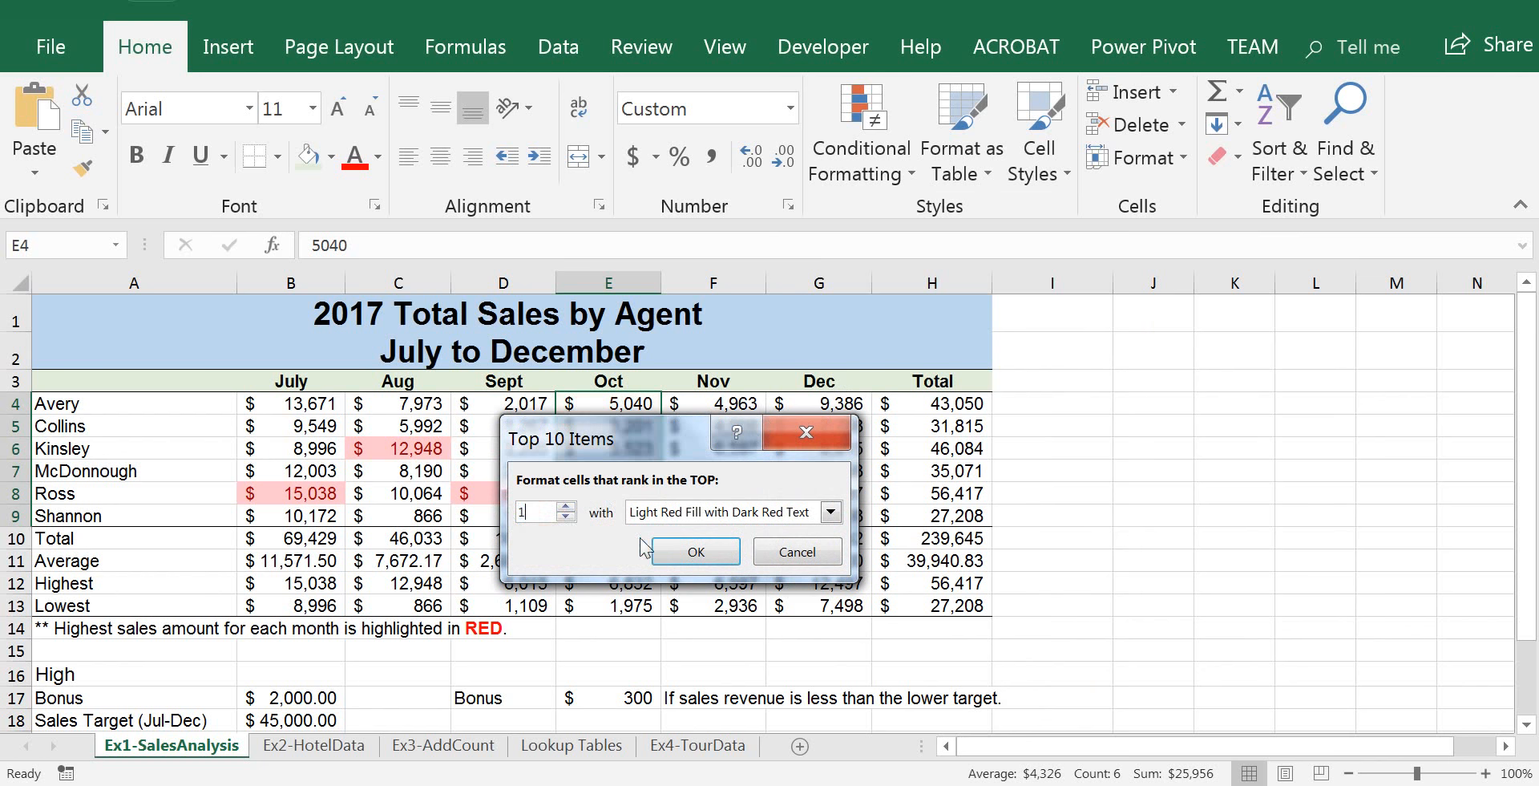
left_click(696, 552)
- Apply a Top 10 Items rule to the November sales F4:F9, set to the top 1 with Light Red Fill with Dark Red Text
left_click_drag(738, 403, 741, 517)
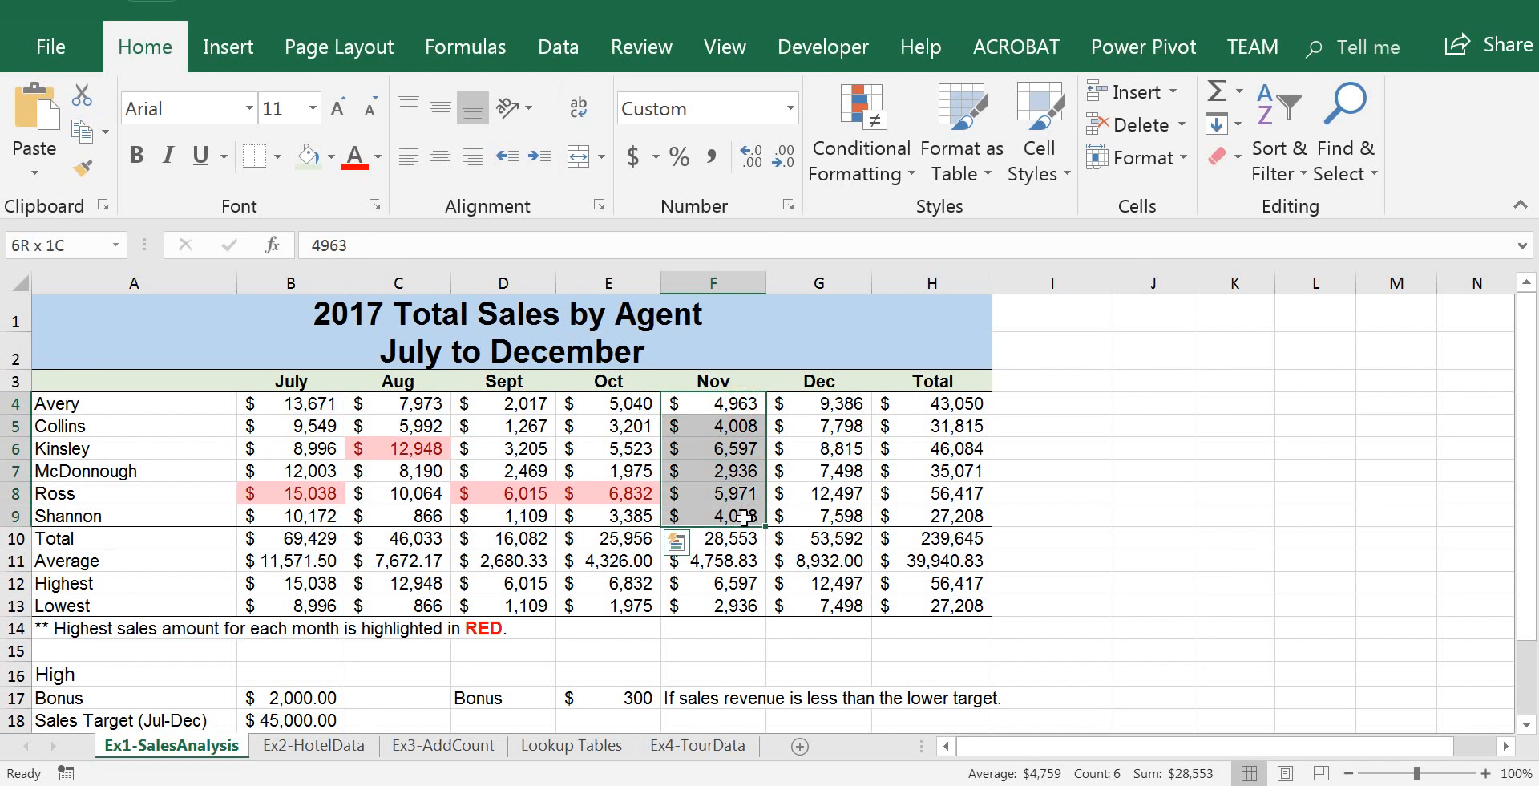
left_click(909, 180)
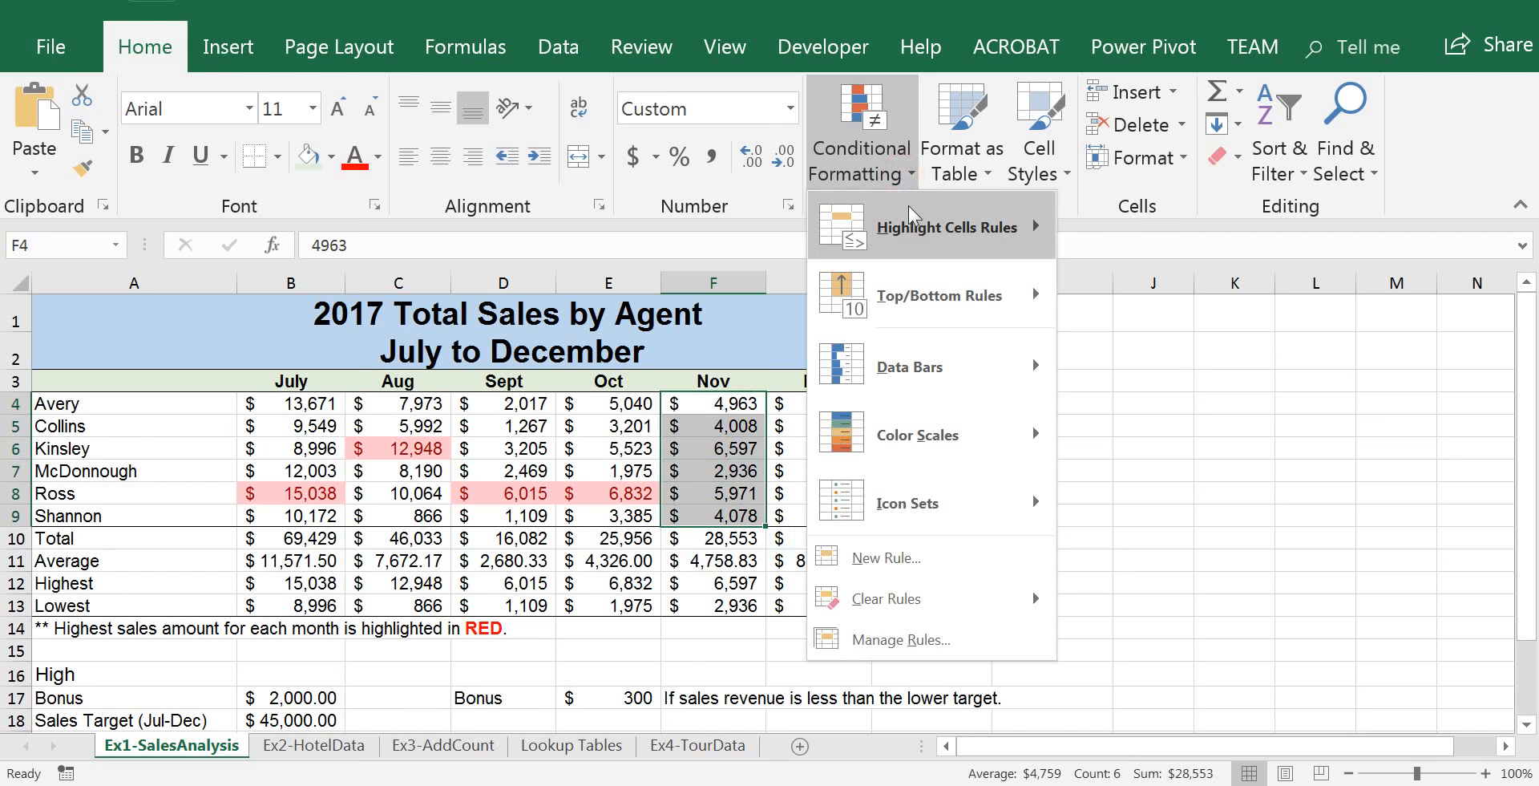
mouse_move(922, 298)
left_click(1170, 229)
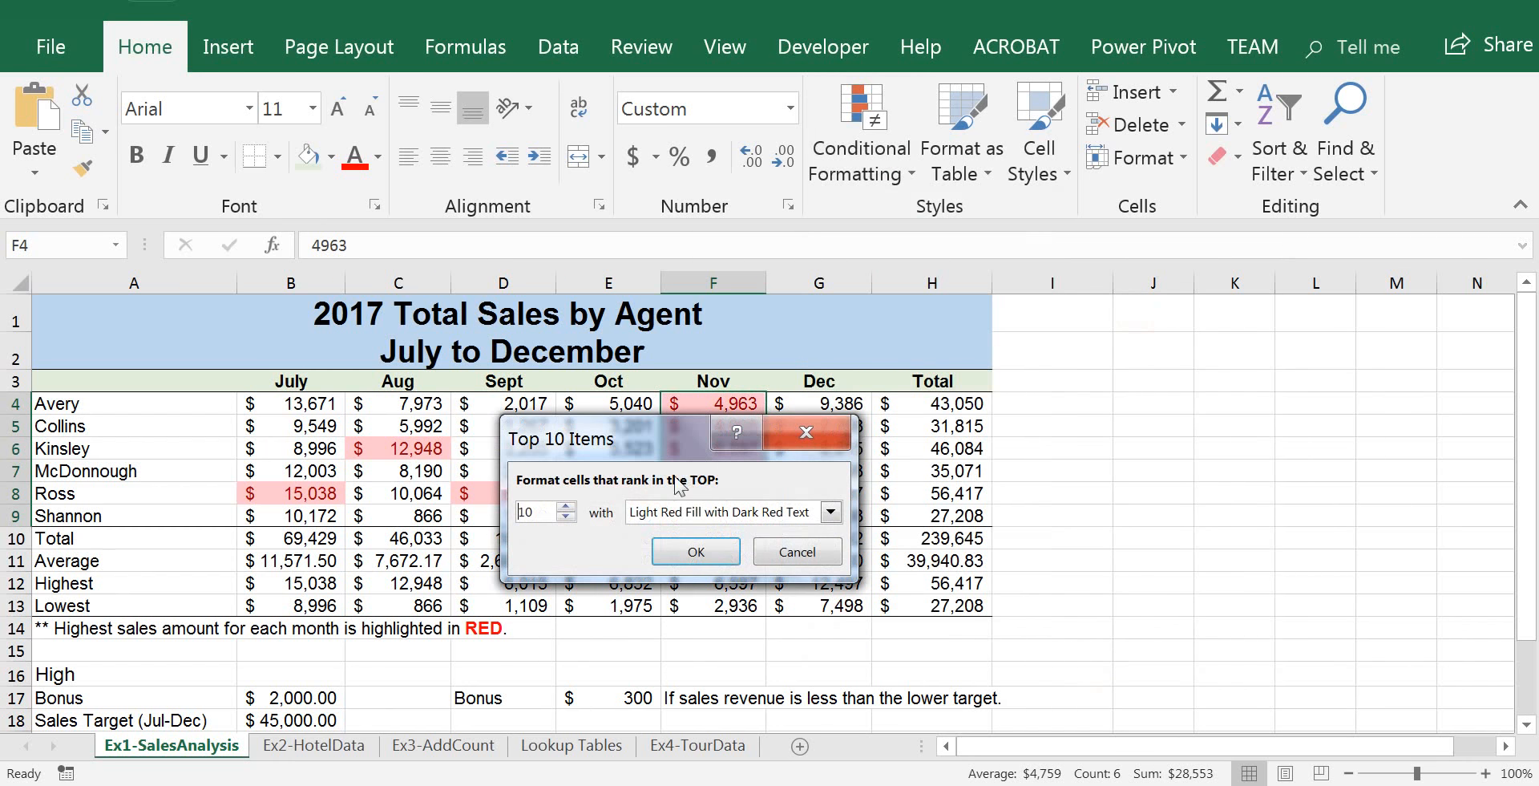
double_click(550, 518)
type("1")
left_click(696, 552)
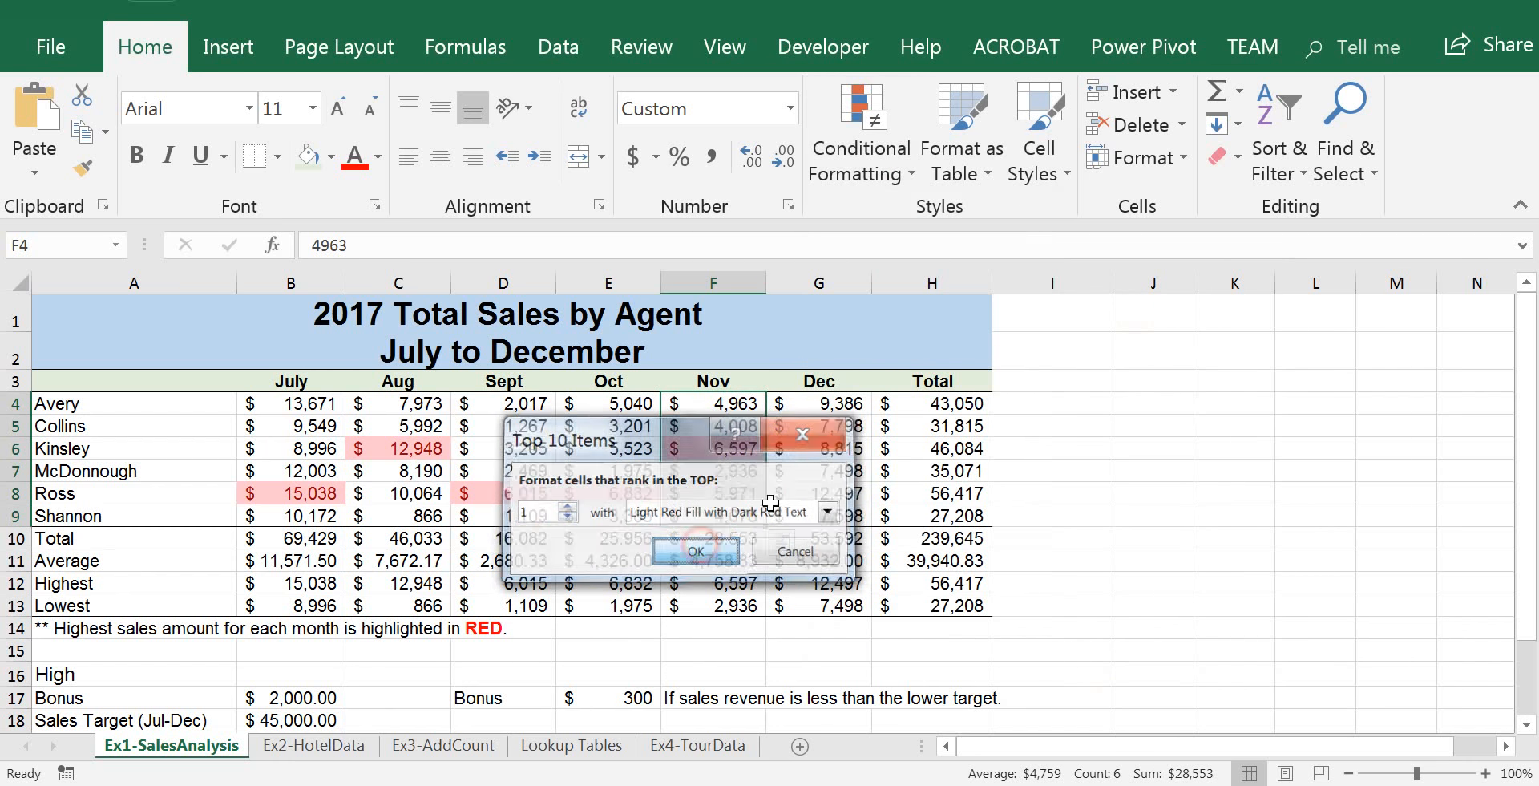
- Apply a Top 10 Items rule to the December sales G4:G9, set to the top 1 with Light Red Fill with Dark Red Text
left_click_drag(820, 405, 820, 517)
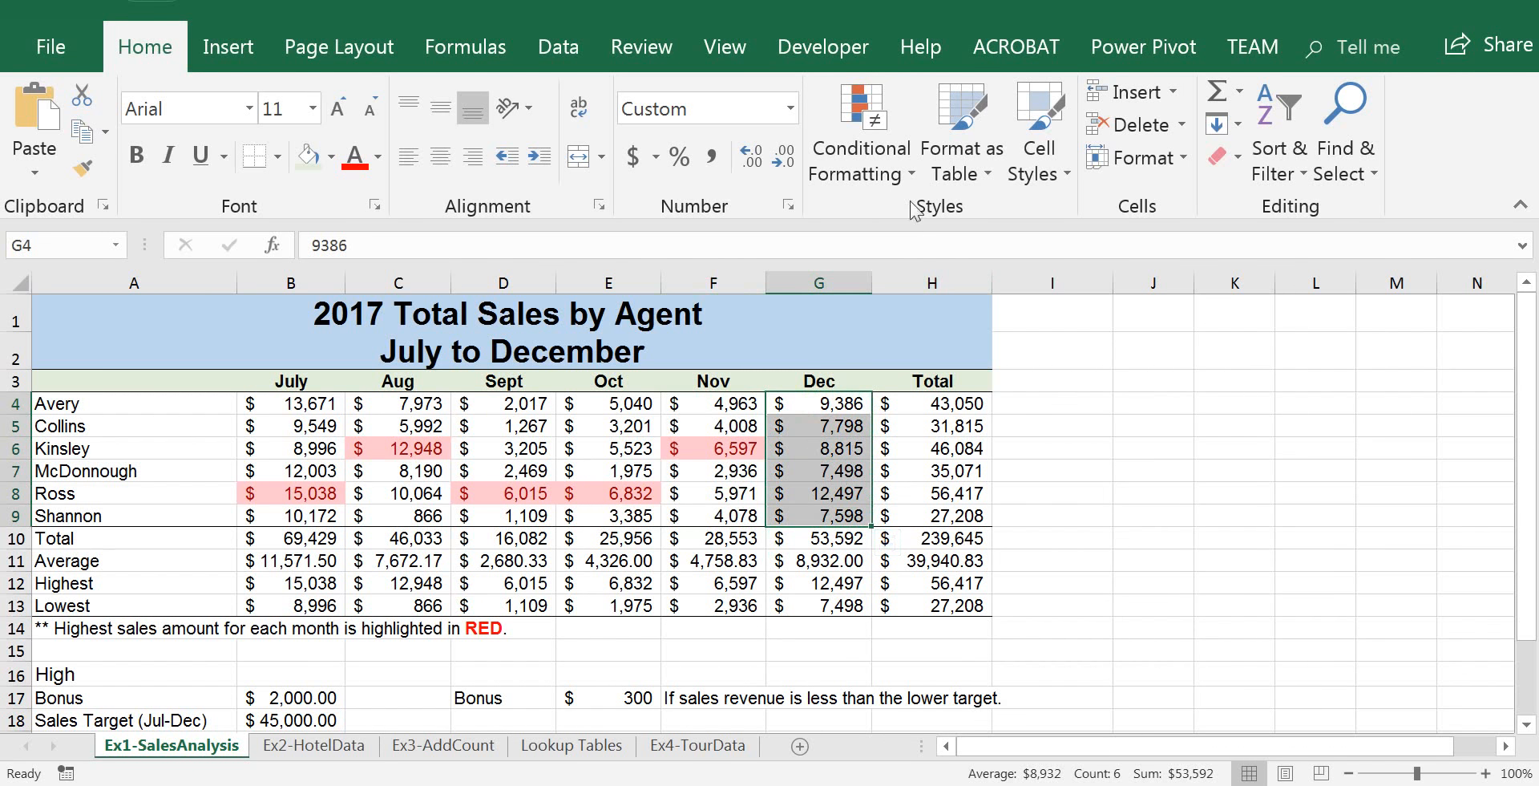
left_click(910, 178)
mouse_move(910, 296)
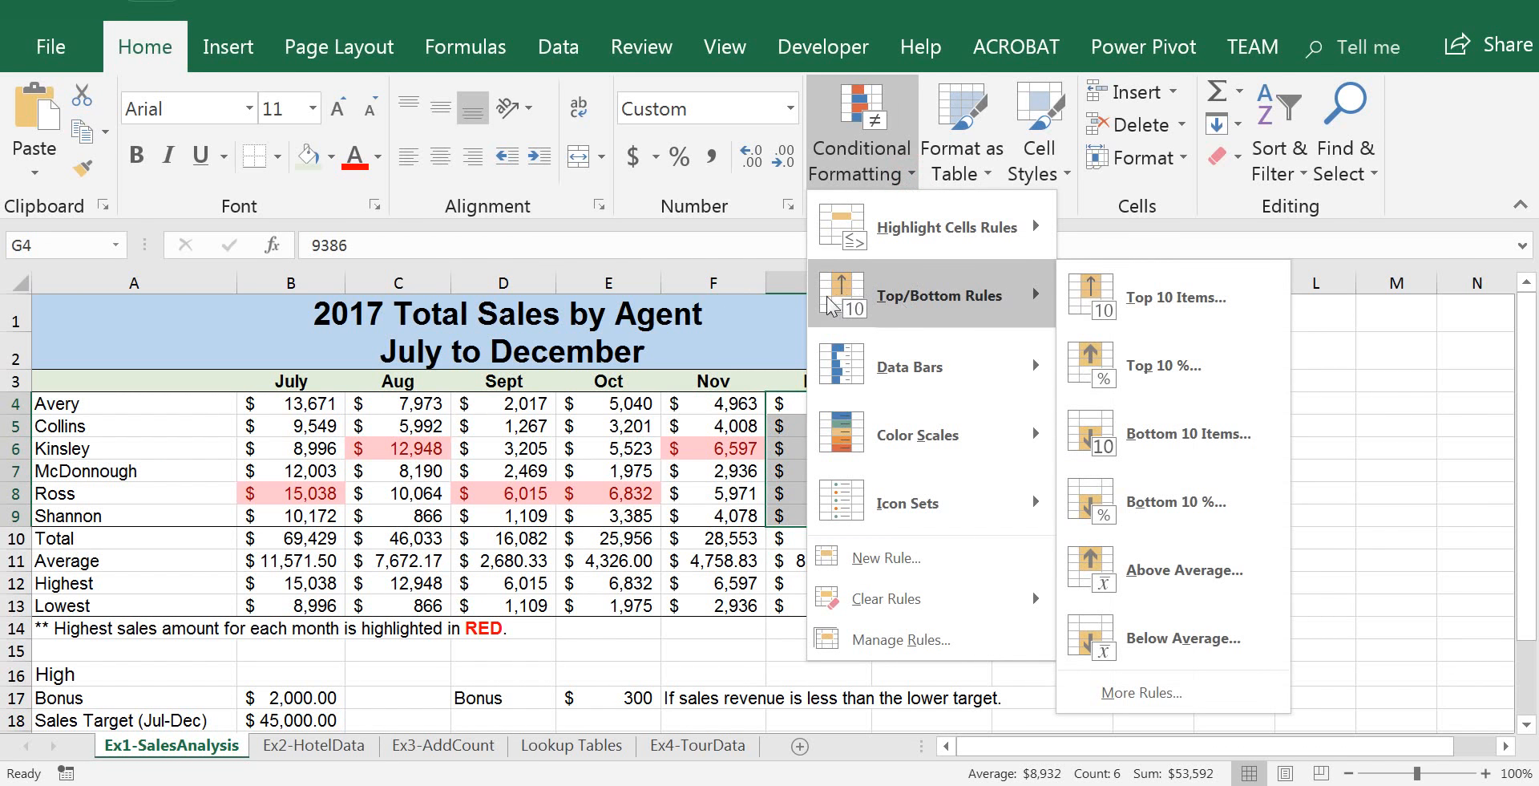
left_click(1110, 298)
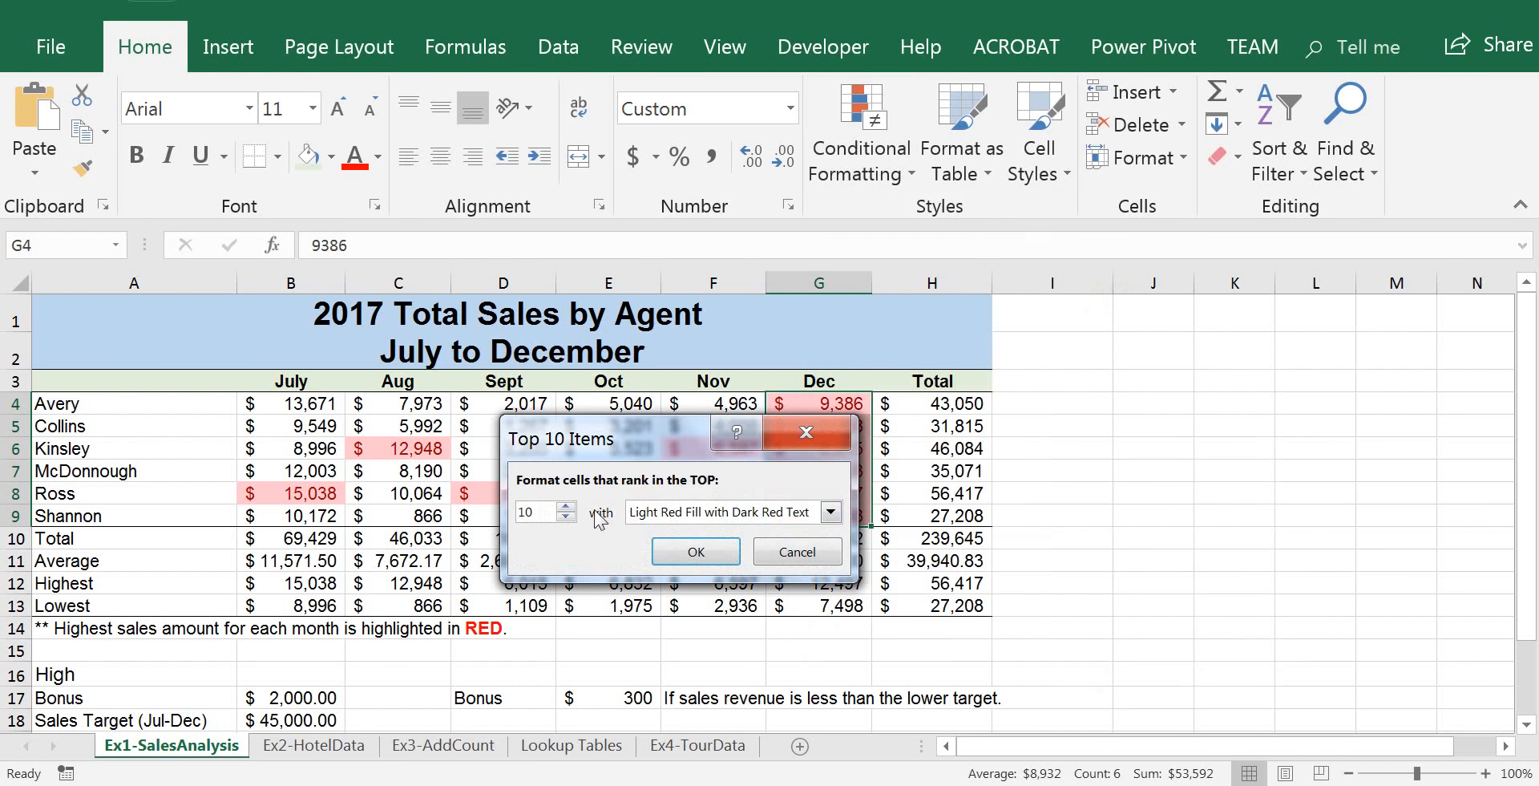
double_click(543, 511)
type("1")
left_click(693, 549)
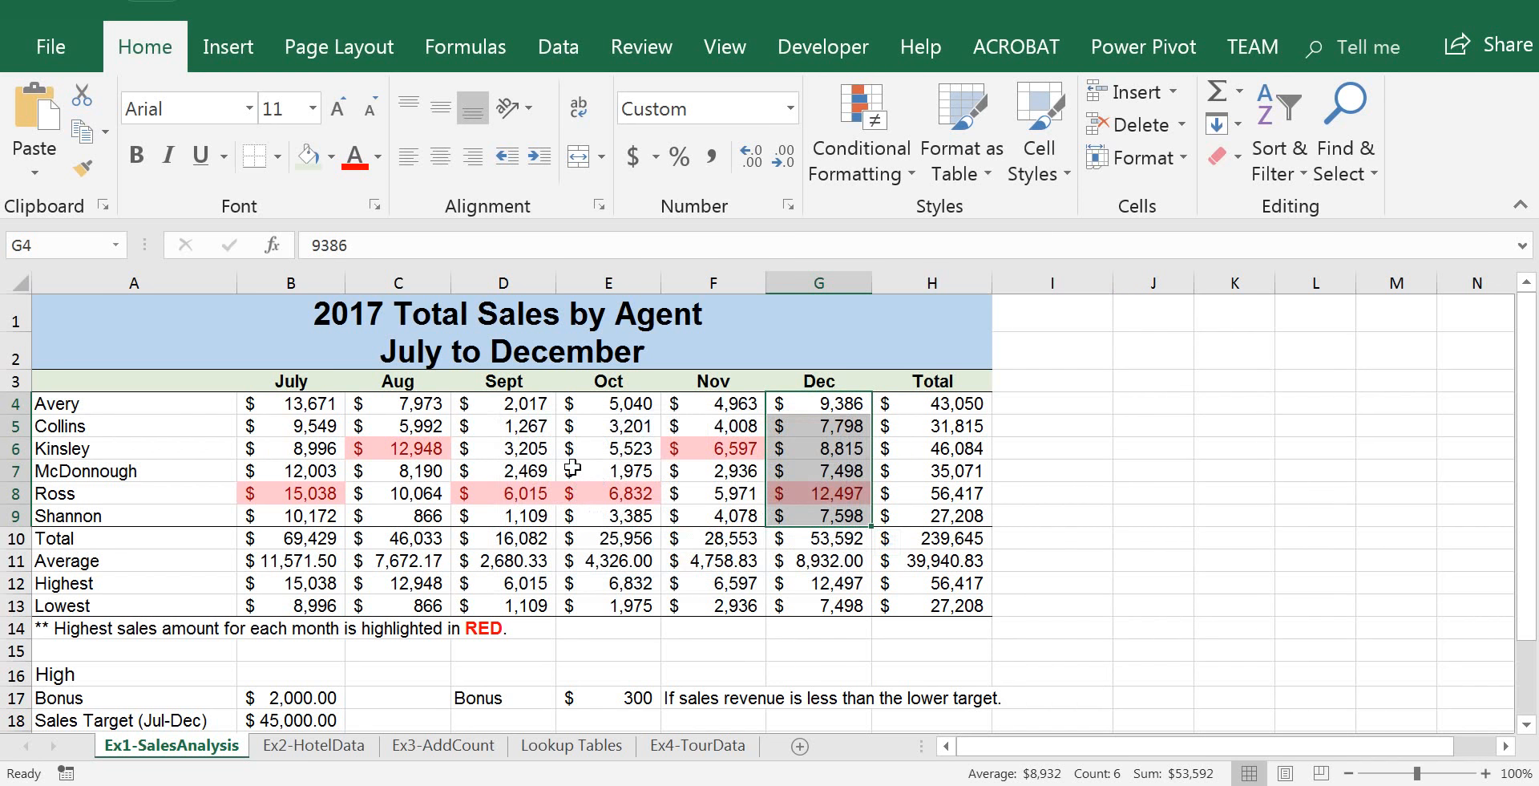
- Examine the highlighted monthly maximums in rows 6 and 8 to see which agents lead in each month
left_click(573, 467)
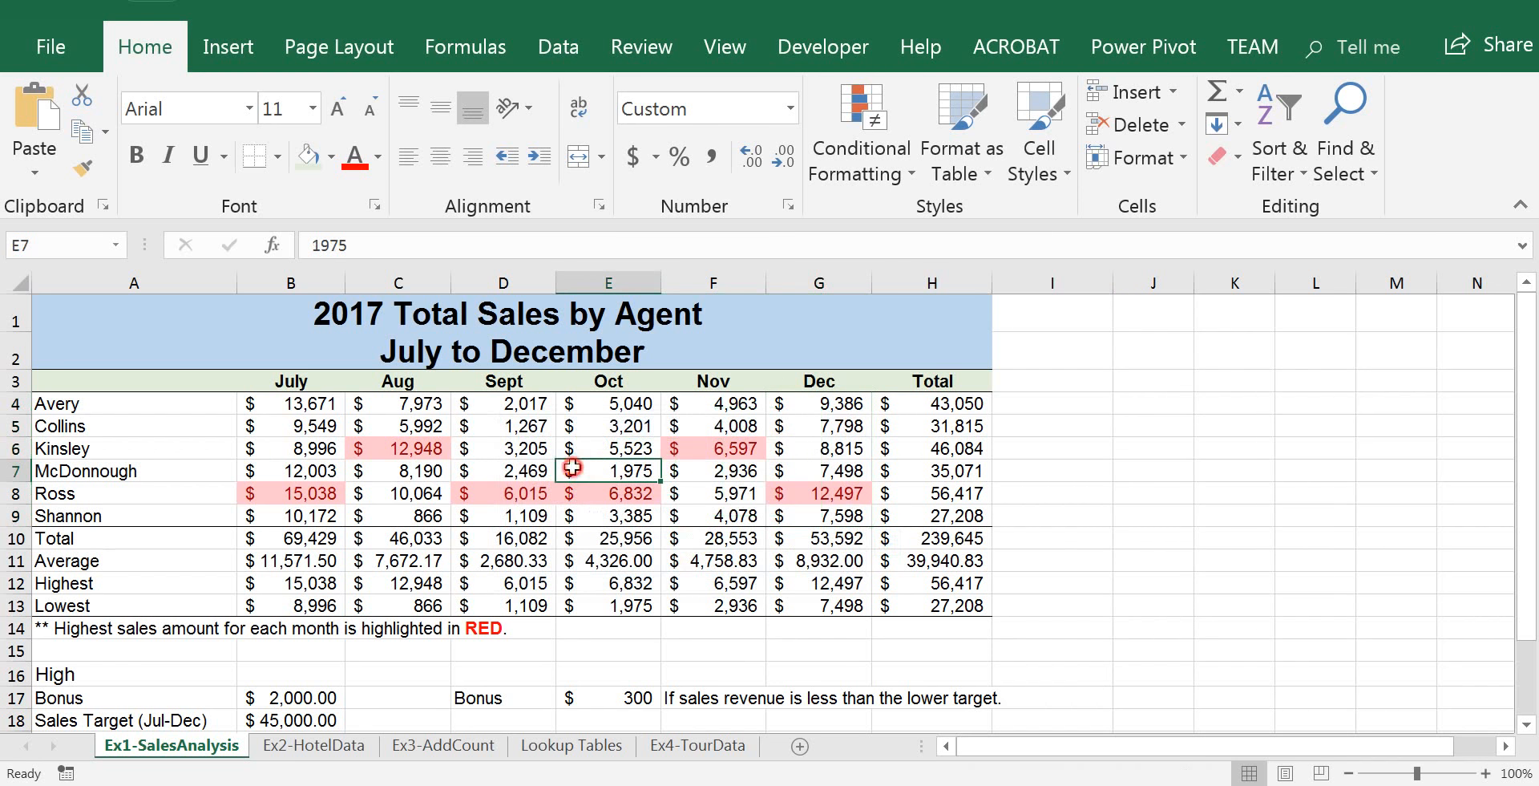
left_click(139, 498)
left_click(309, 497)
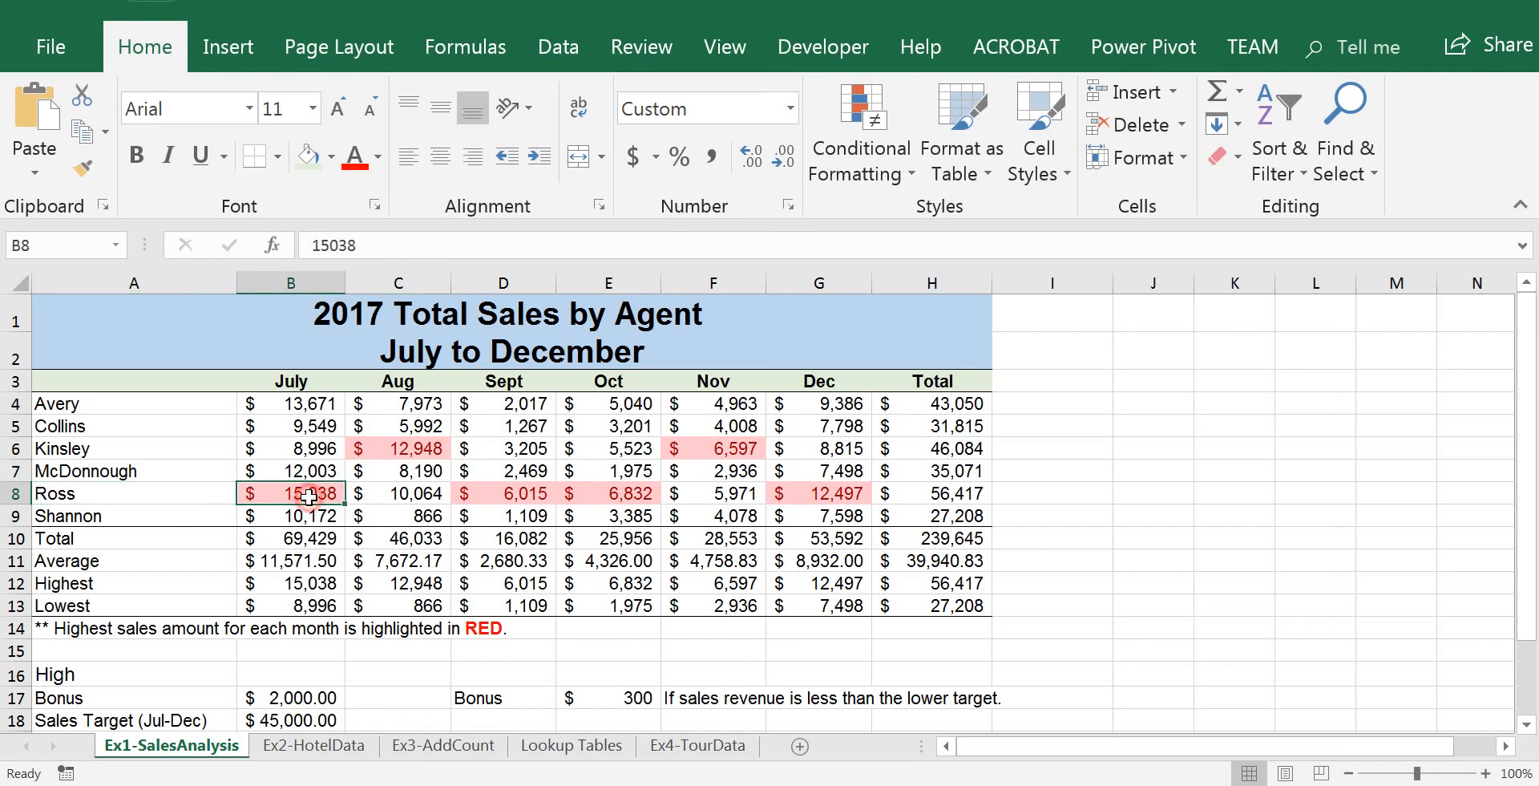
left_click(529, 490)
left_click(649, 494)
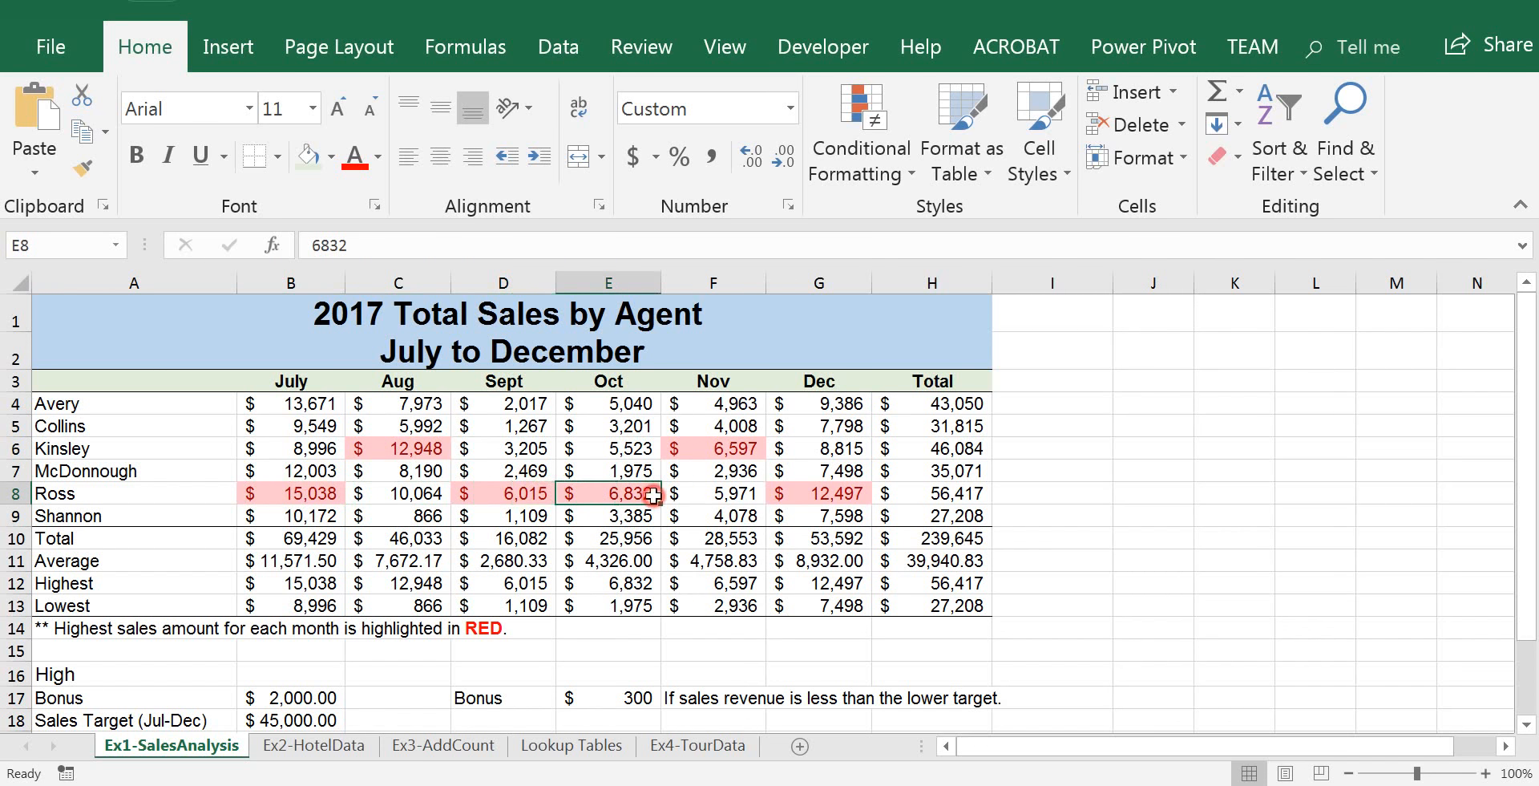
left_click(842, 496)
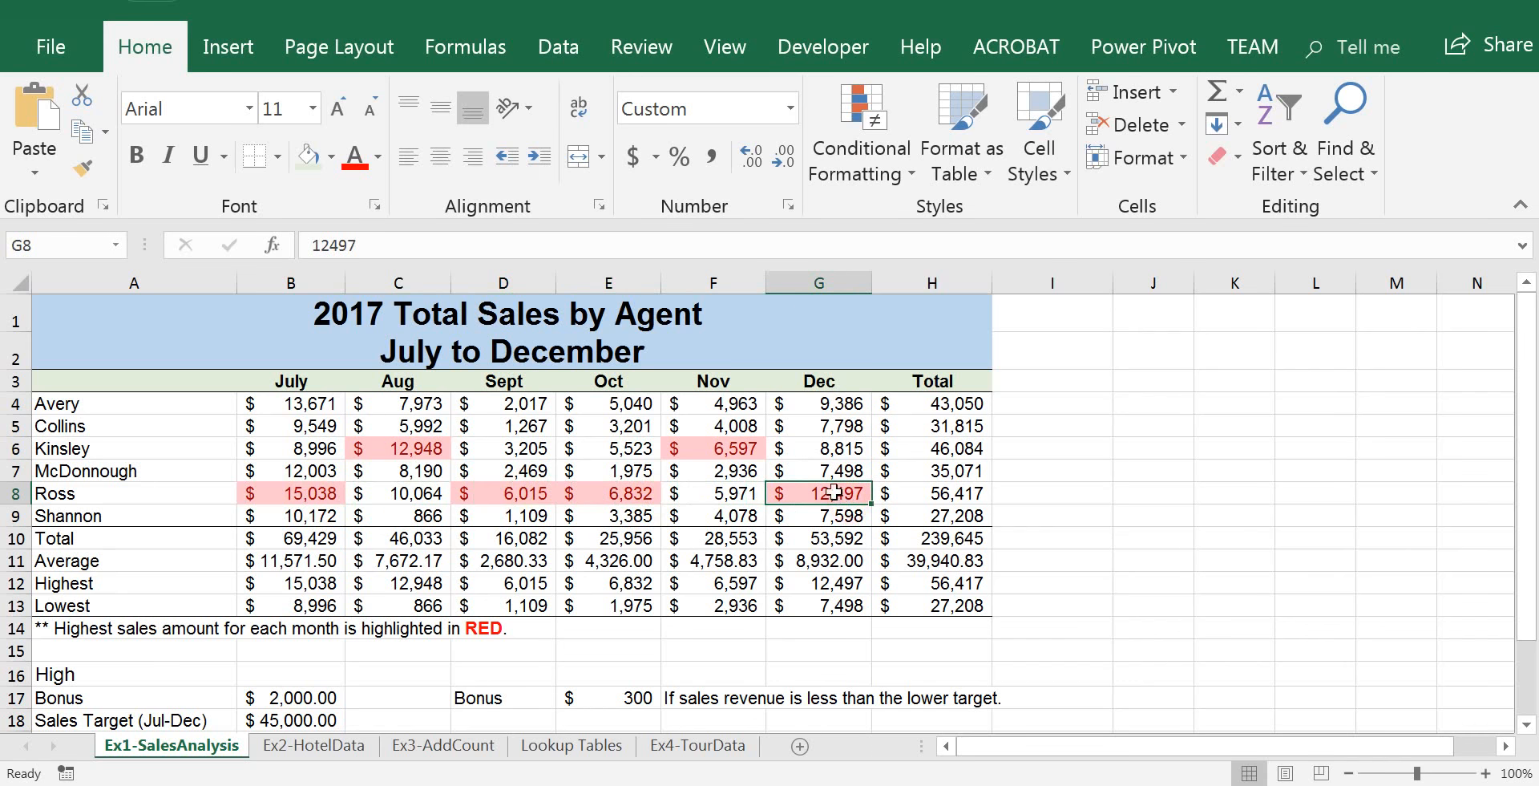
left_click(414, 447)
left_click(738, 439)
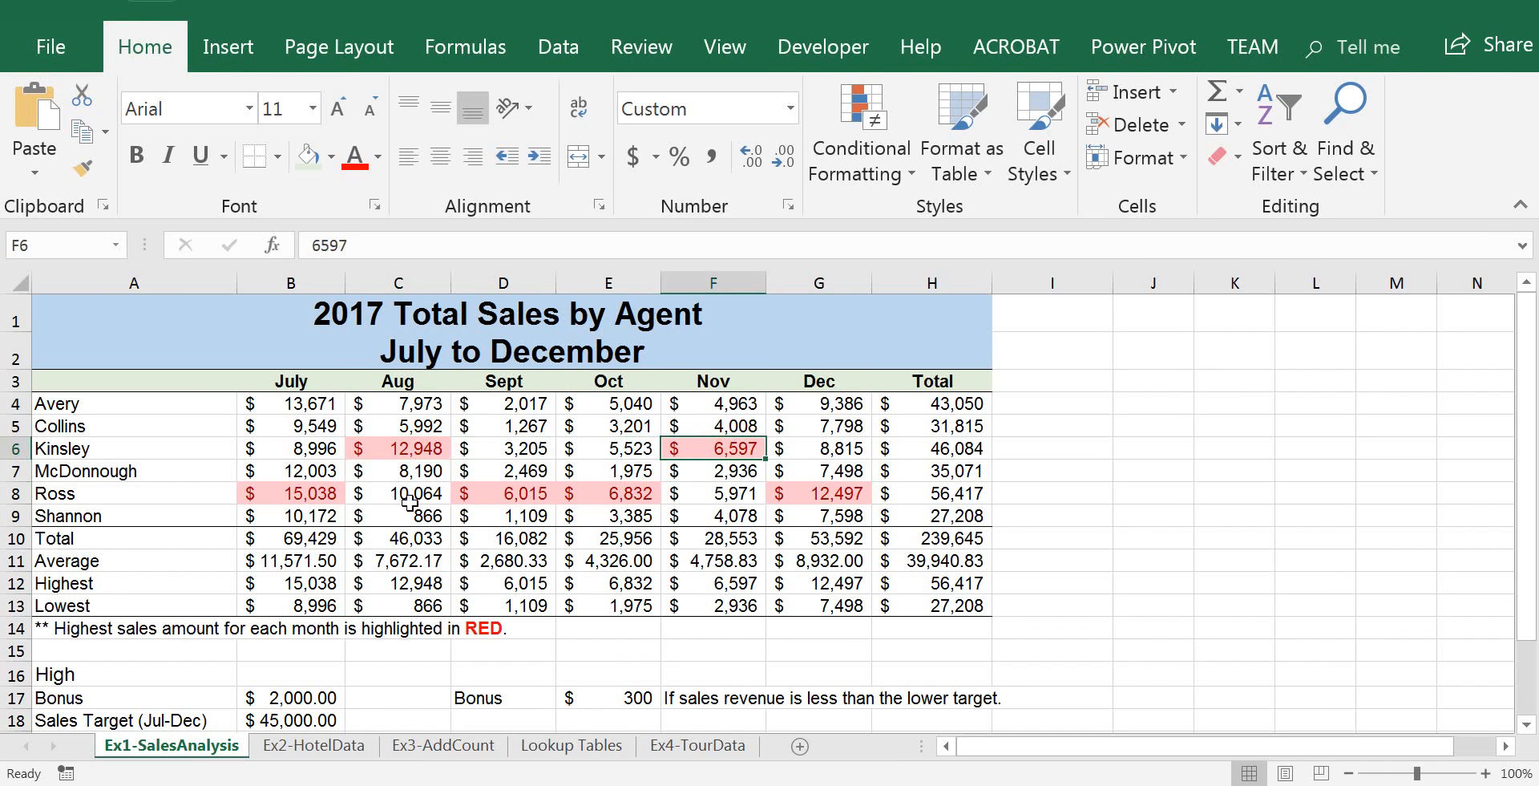
- Insert a comment on the agent name in cell A8 and remove the default author label from it
left_click(145, 493)
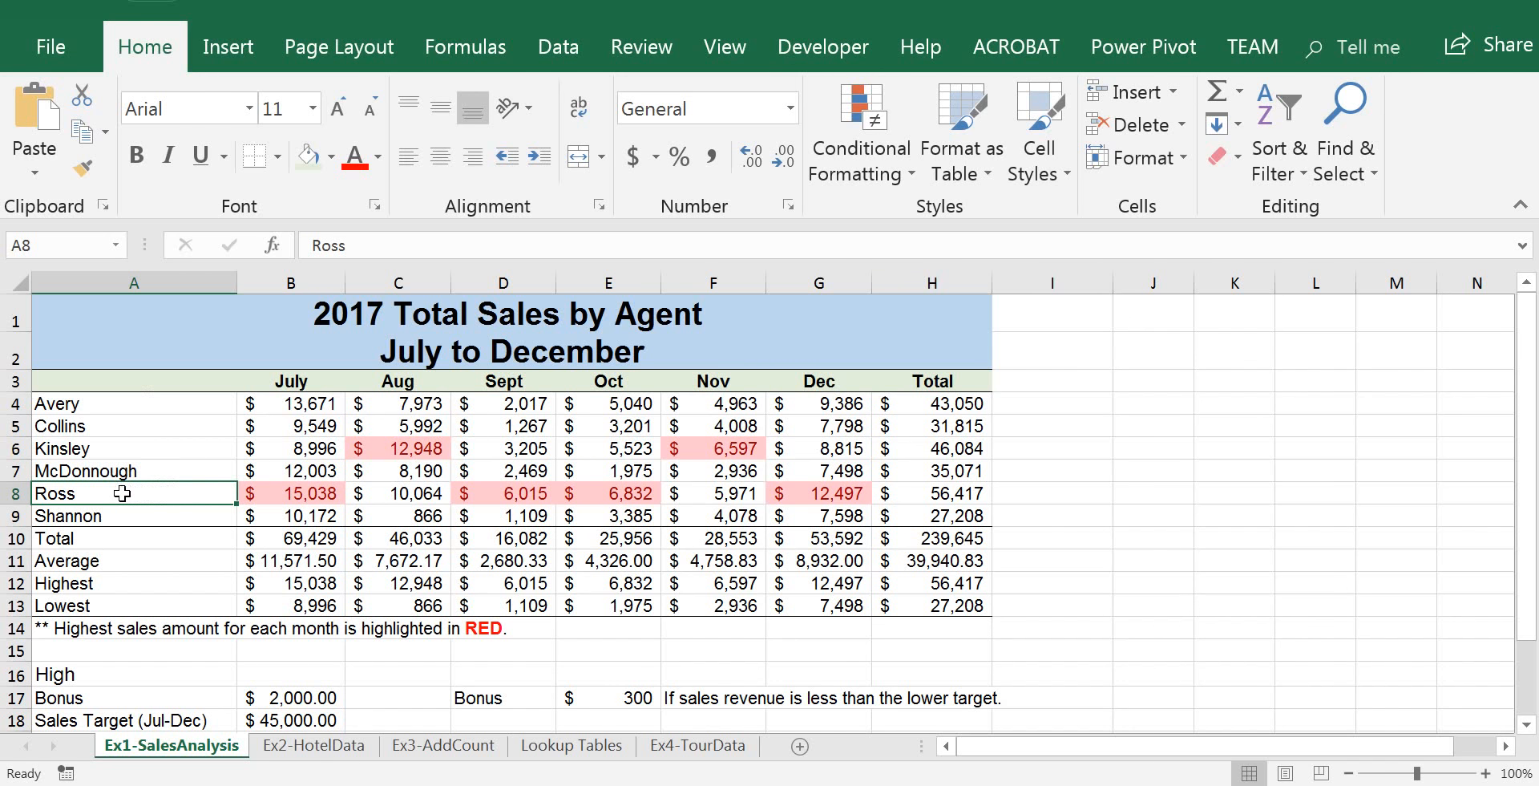
right_click(194, 497)
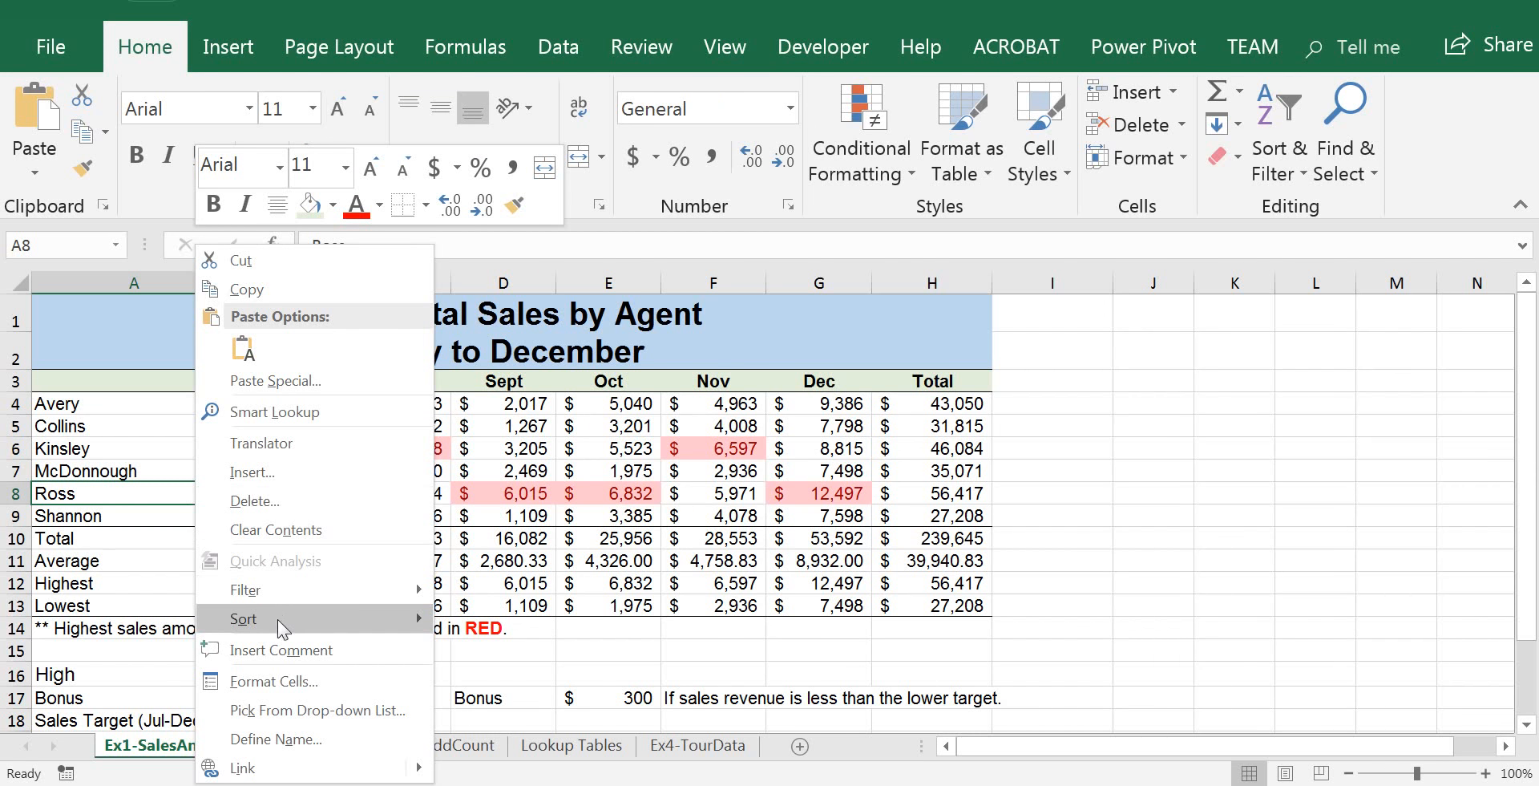
left_click(340, 650)
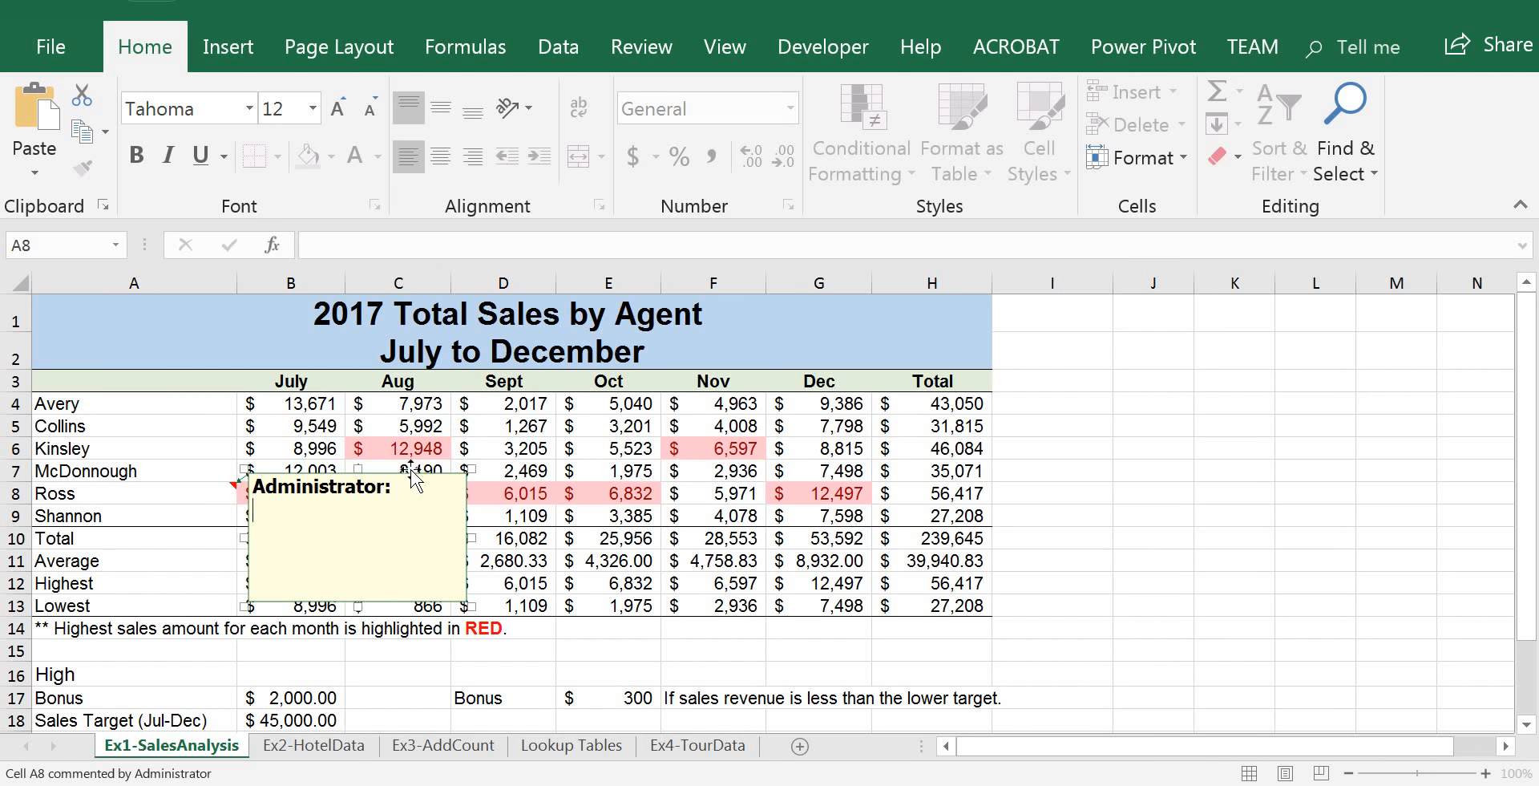
left_click_drag(414, 479, 476, 466)
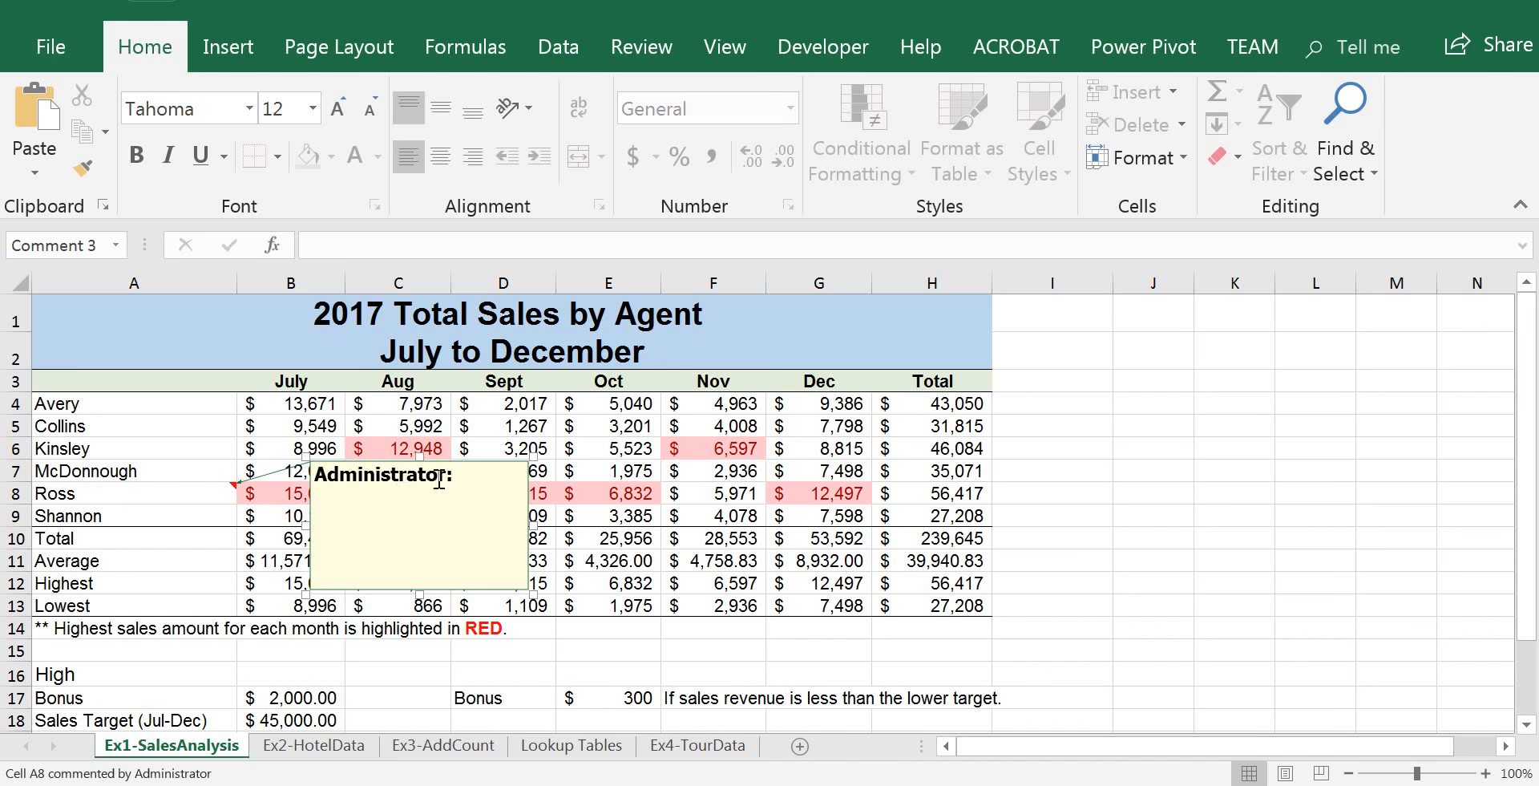
left_click(465, 479)
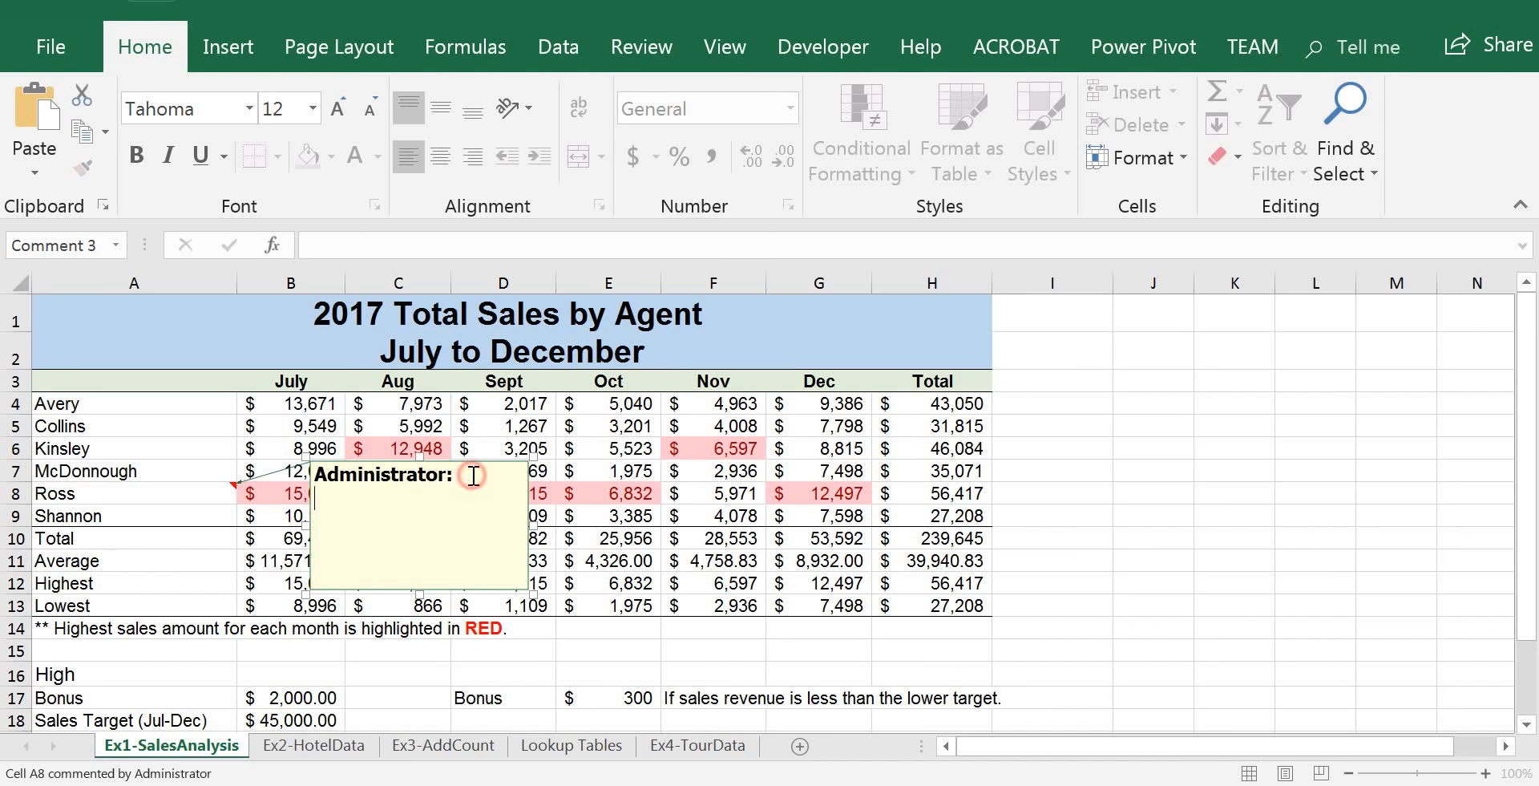
left_click(384, 479)
left_click_drag(470, 476, 325, 478)
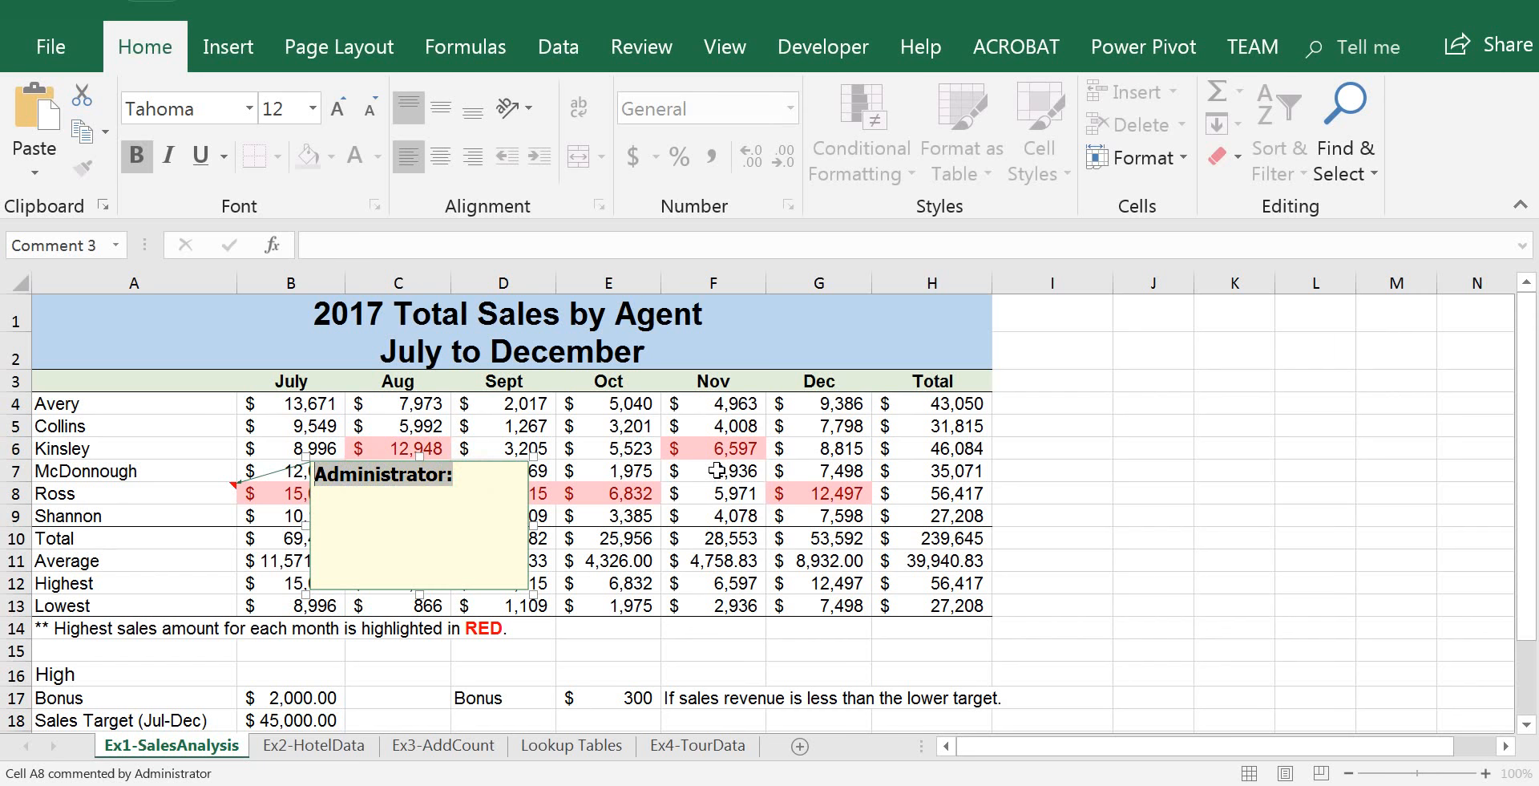
key("Delete")
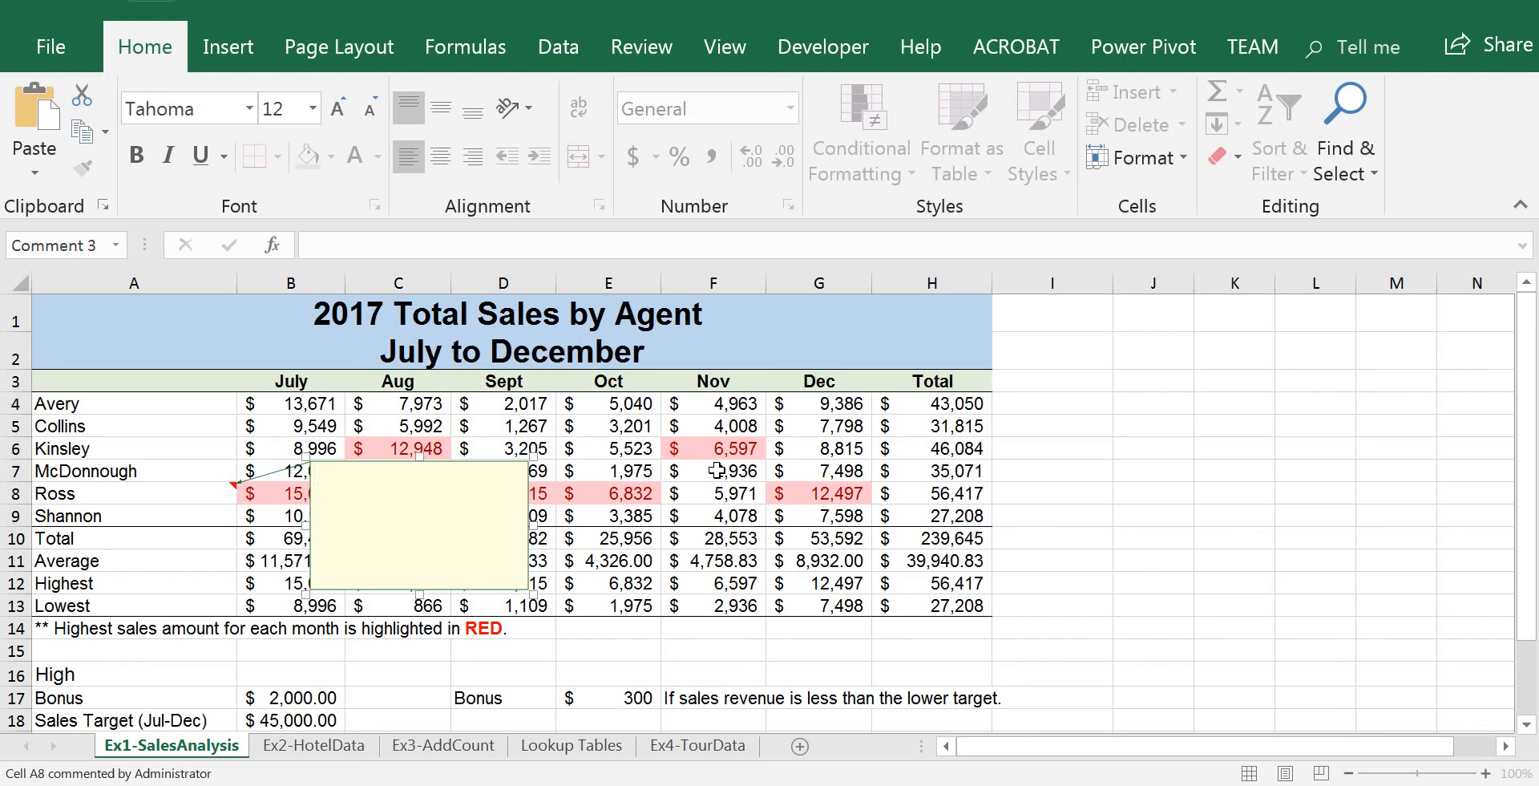
- Write in the A8 comment that this agent is the top salesperson for July, Sept, Oct and Dec, and shrink the box to fit
type("Ross is the top salesperson for July,")
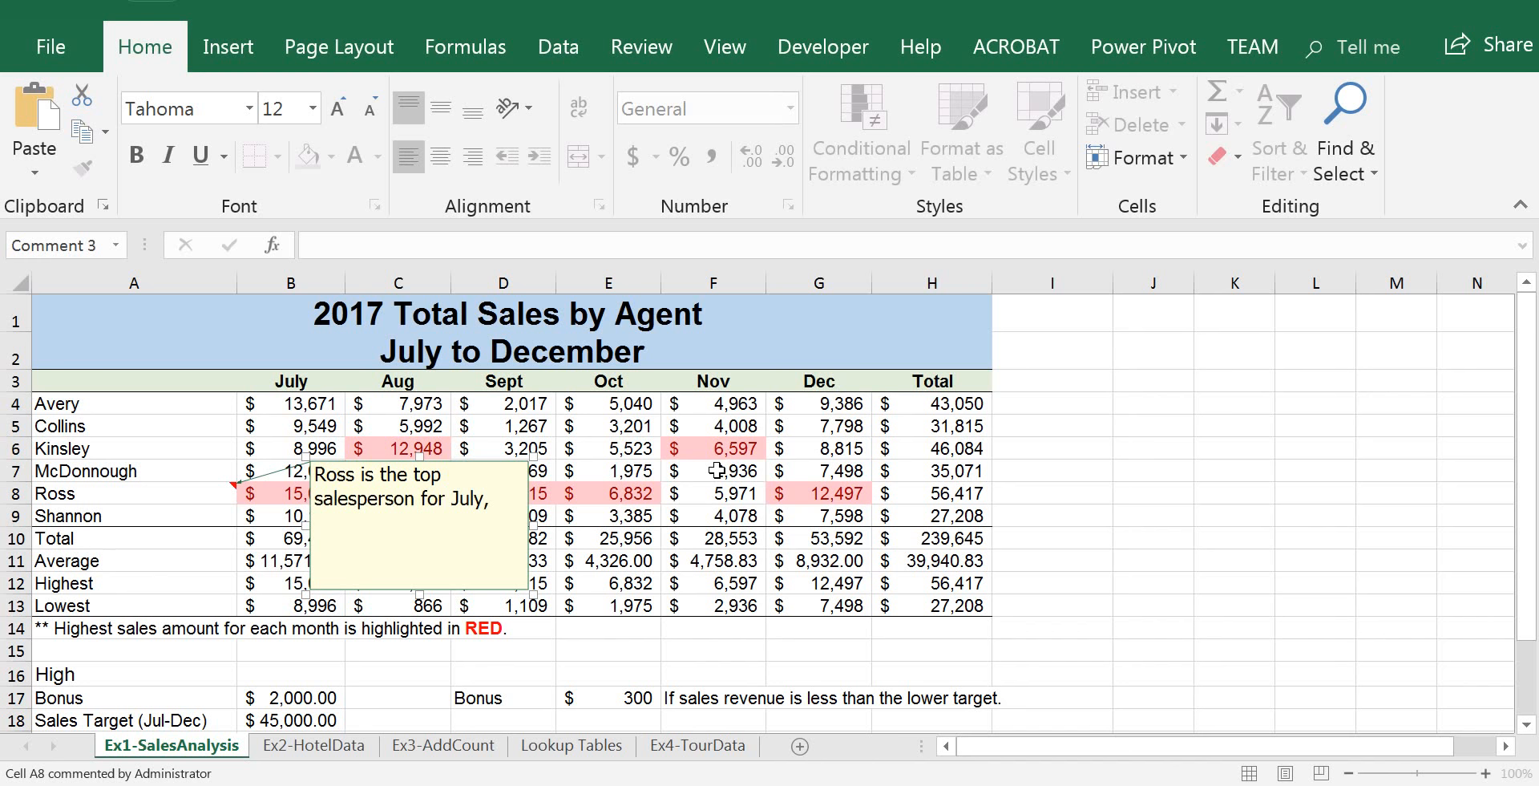
left_click_drag(522, 457, 618, 538)
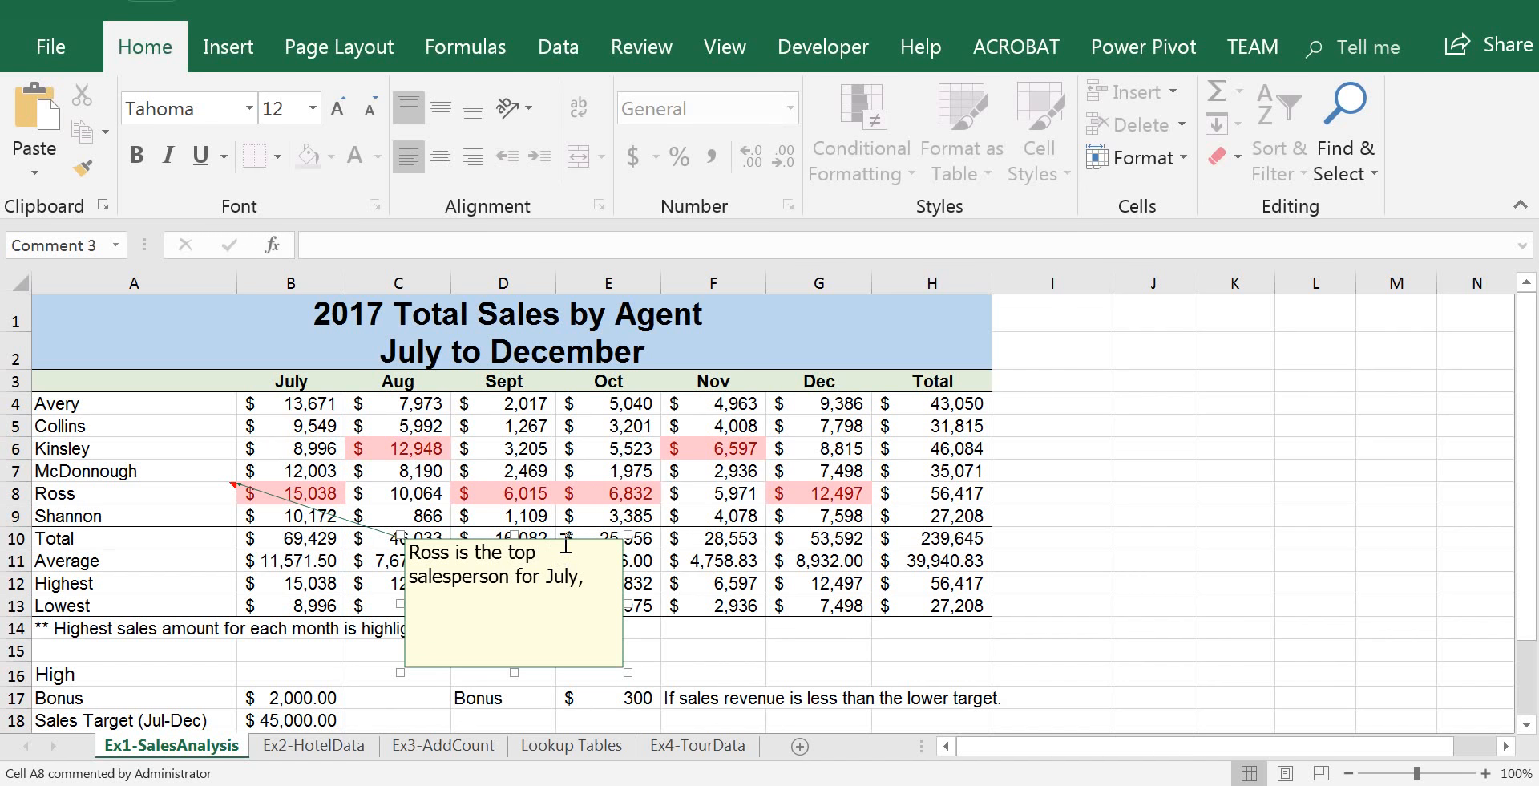
left_click_drag(566, 539, 535, 445)
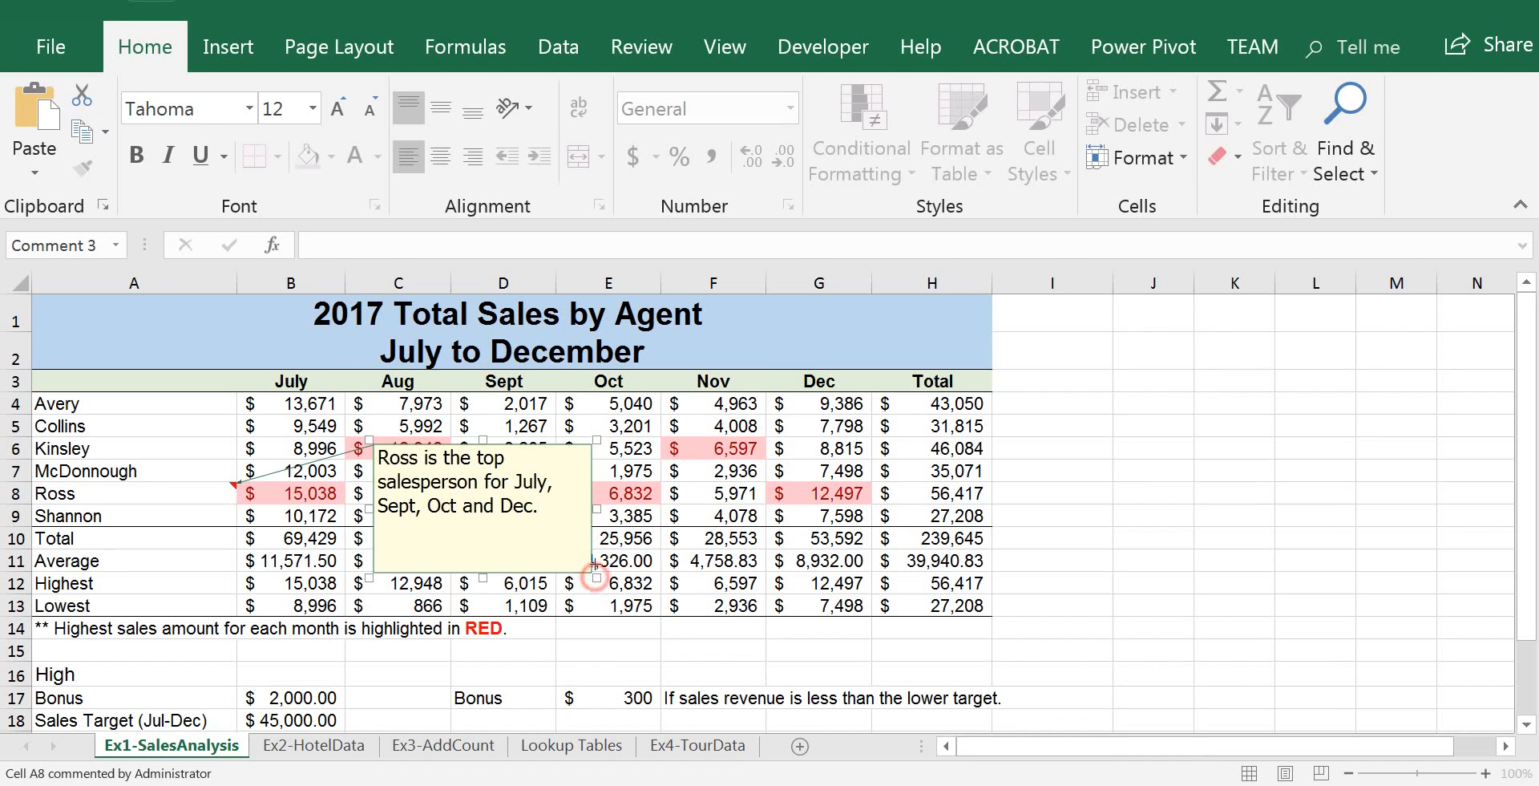
left_click_drag(594, 575, 599, 533)
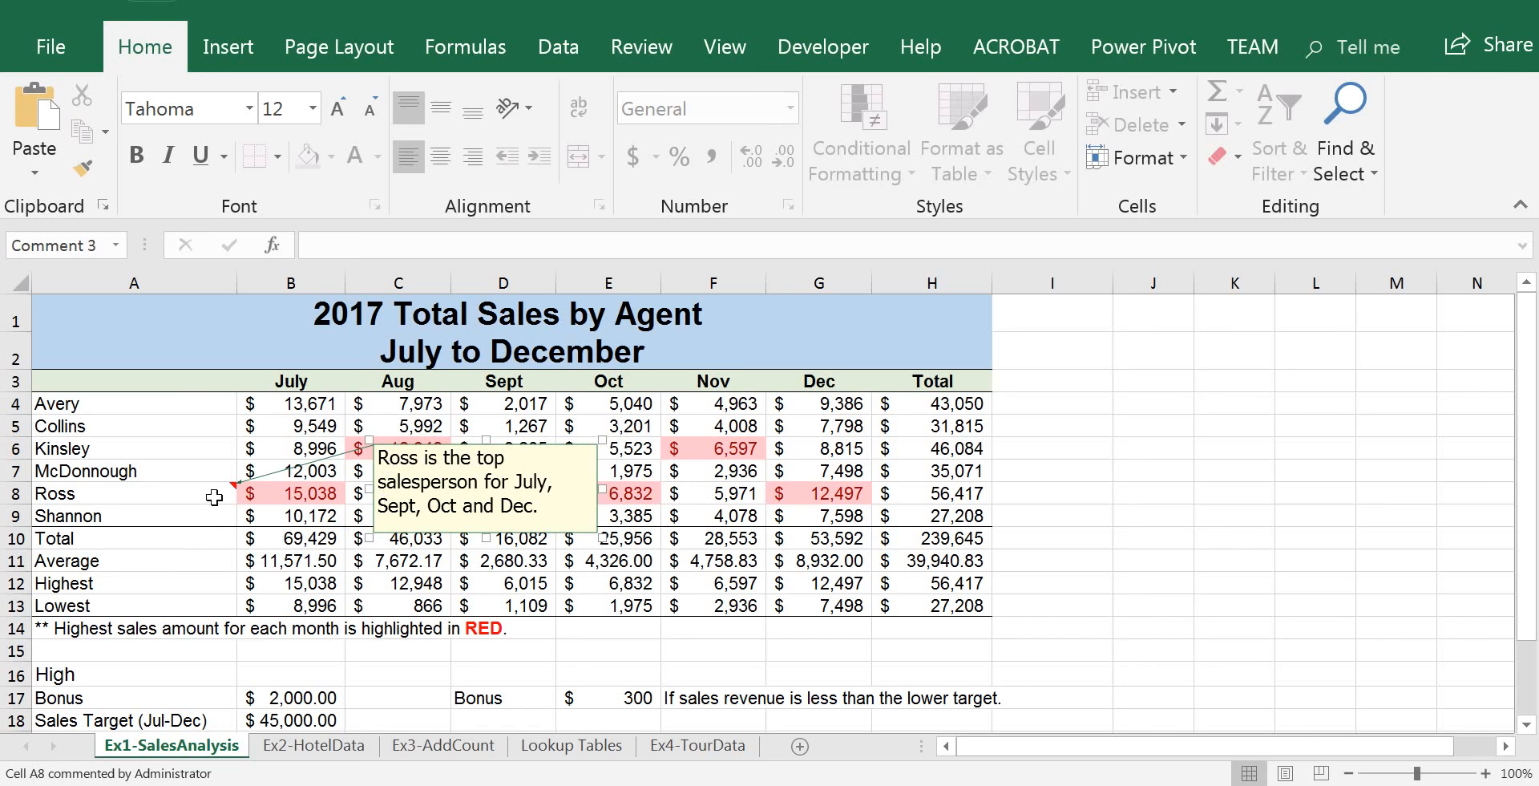
left_click(170, 520)
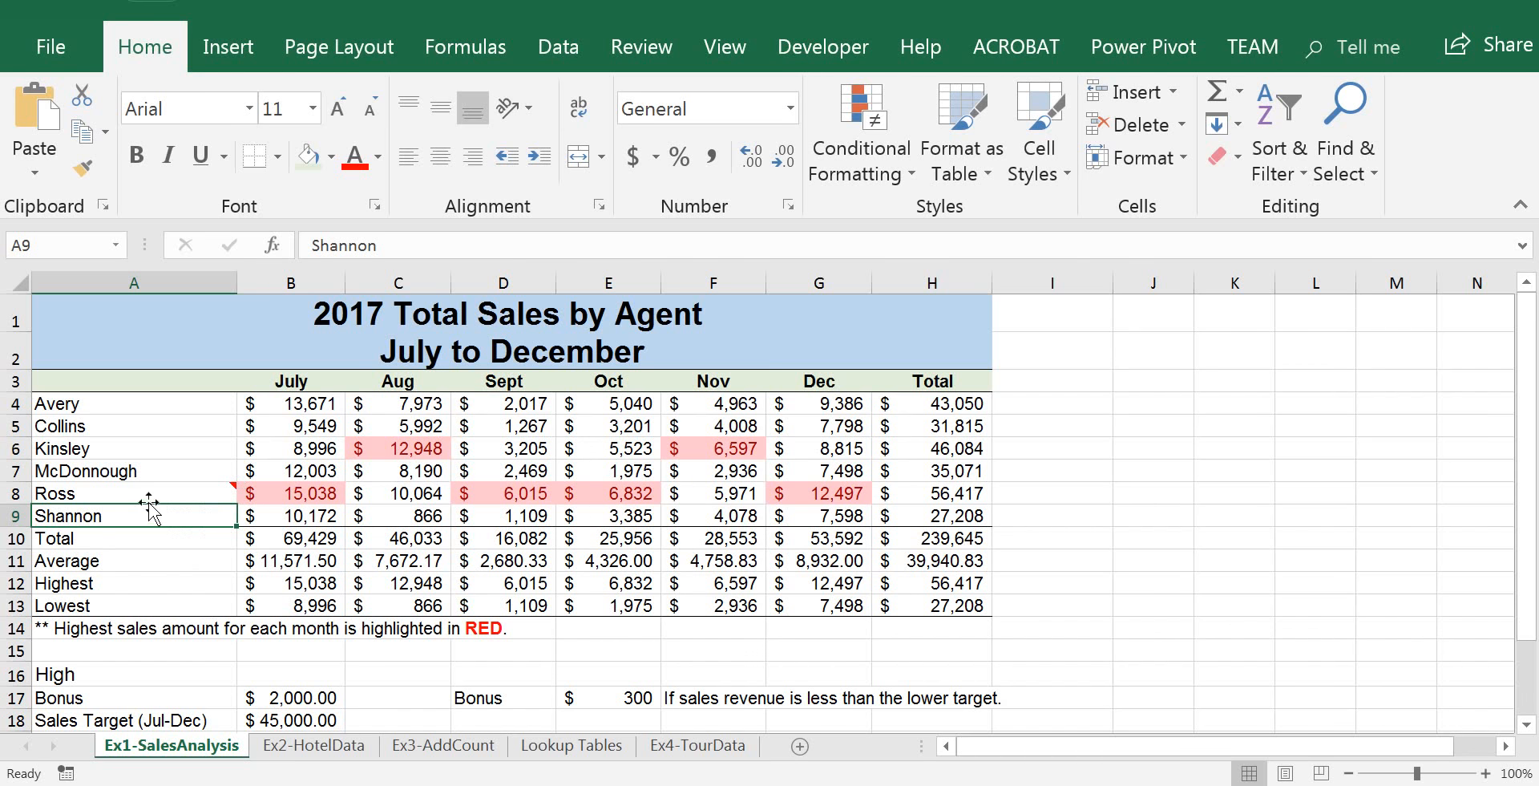
mouse_move(177, 493)
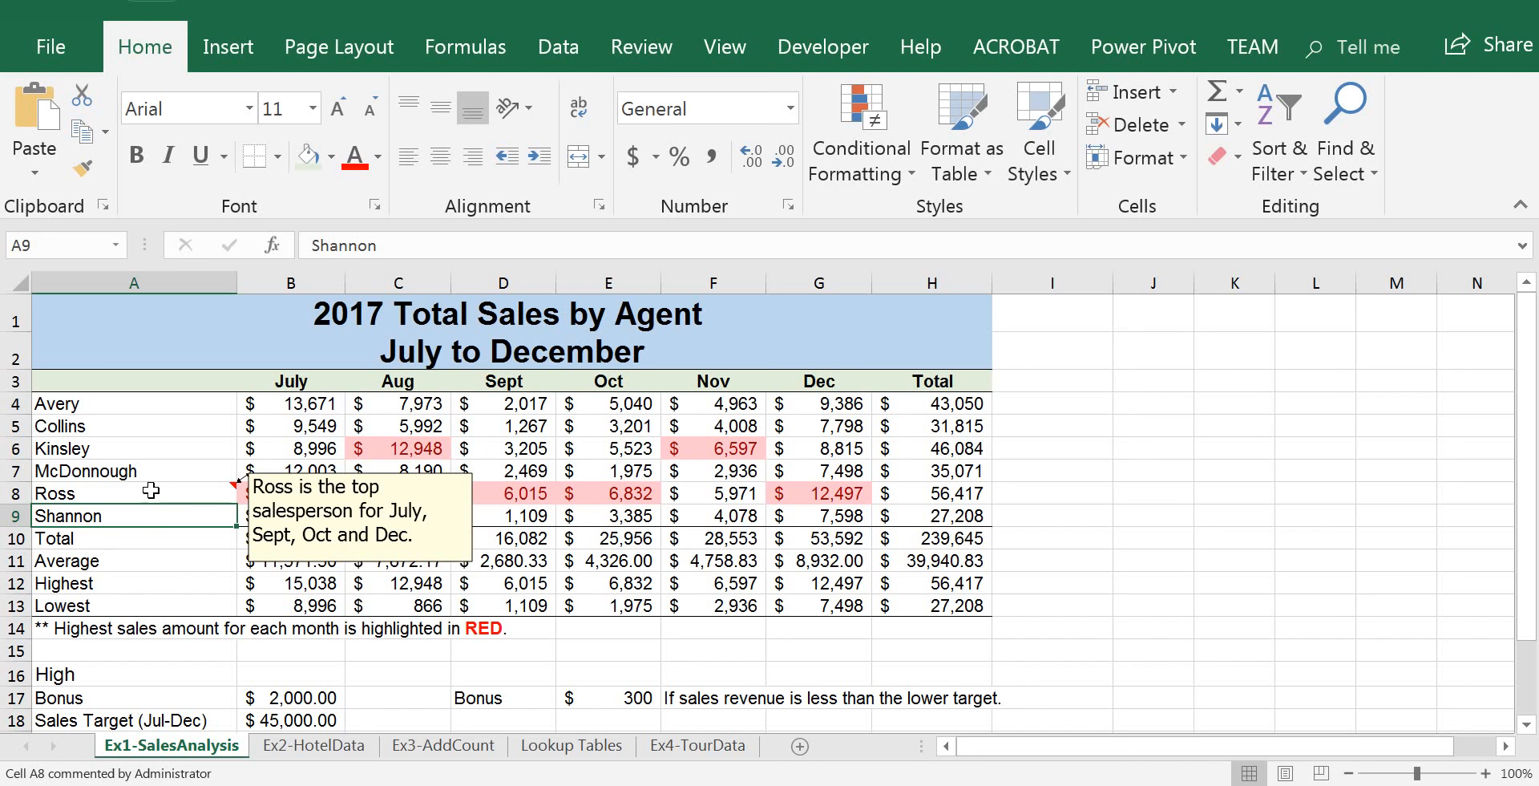
- Insert a comment on cell A6, replacing the author label with text naming this agent as the top salesperson for Aug and Nov
left_click(165, 446)
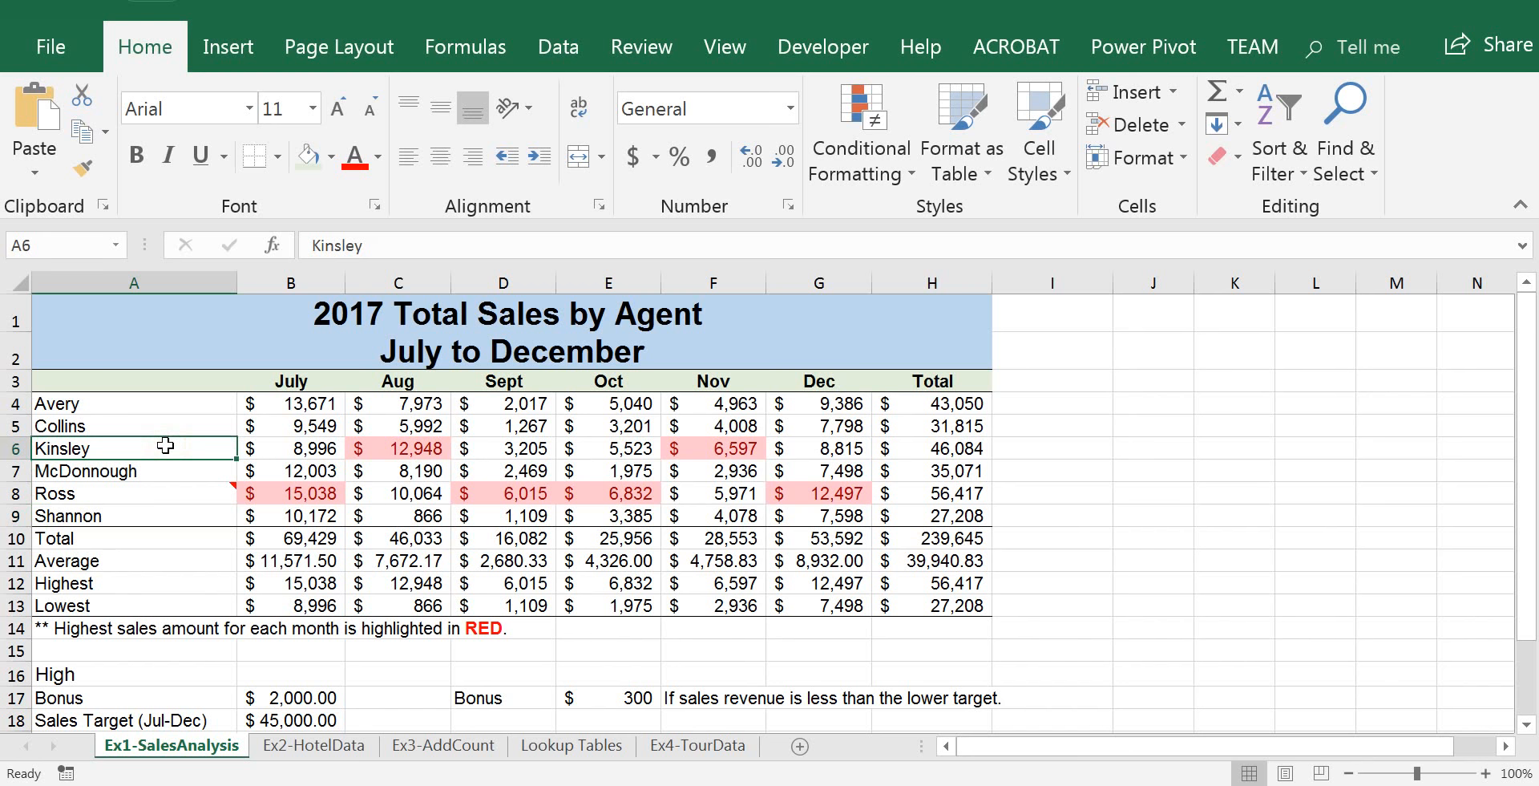
right_click(165, 445)
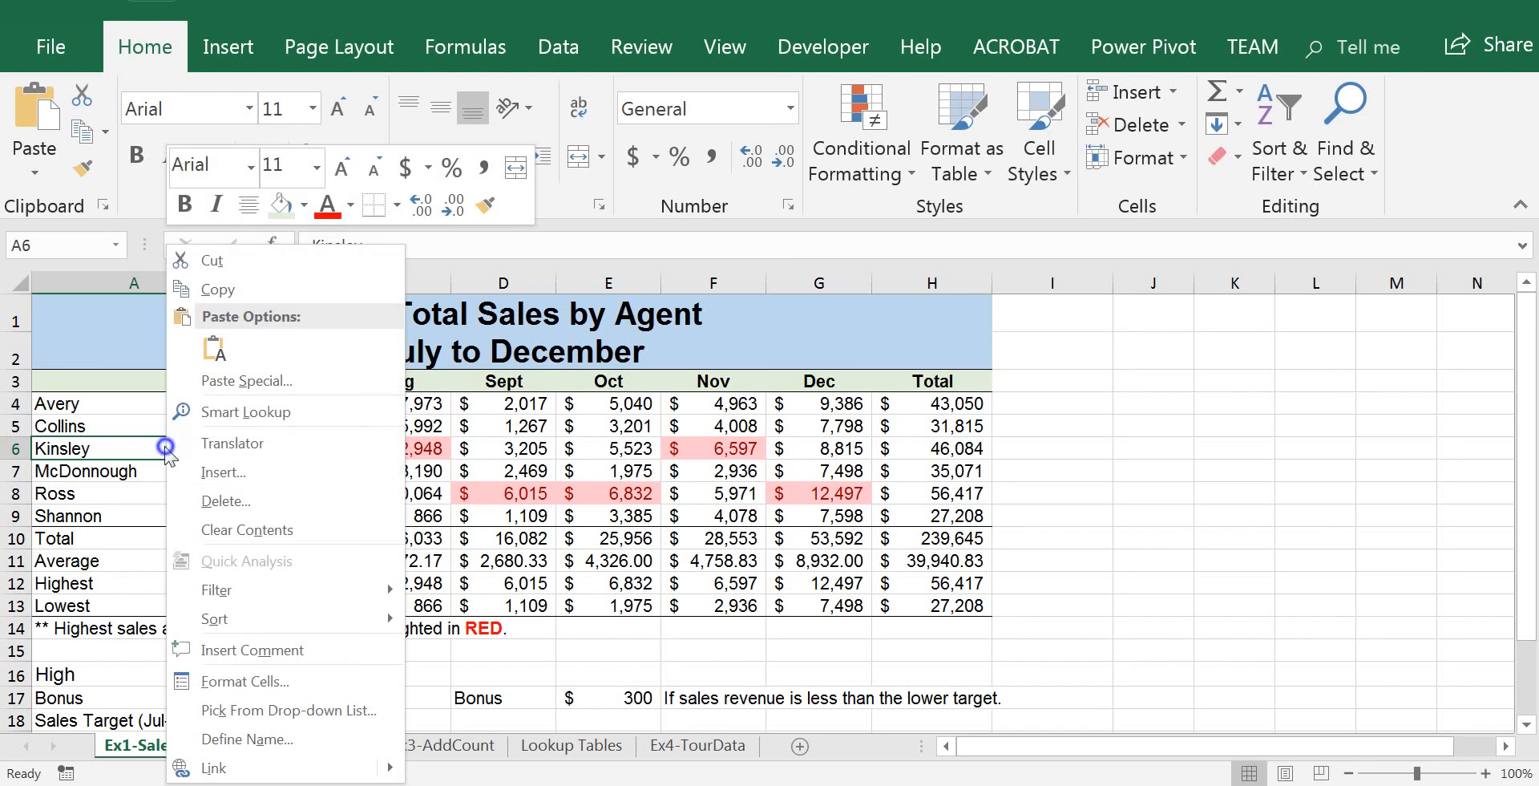
left_click(237, 652)
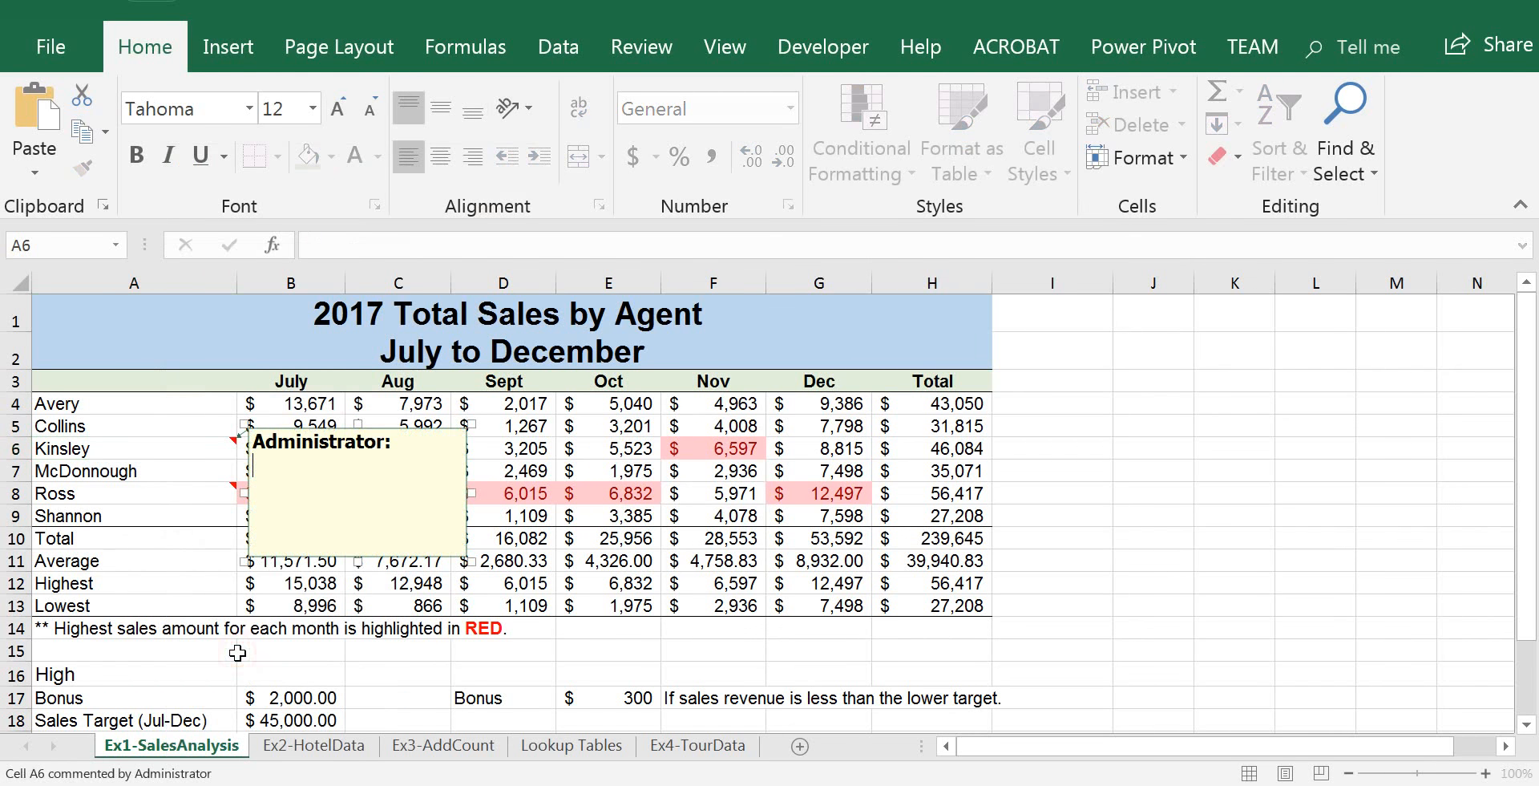
left_click_drag(409, 445, 259, 445)
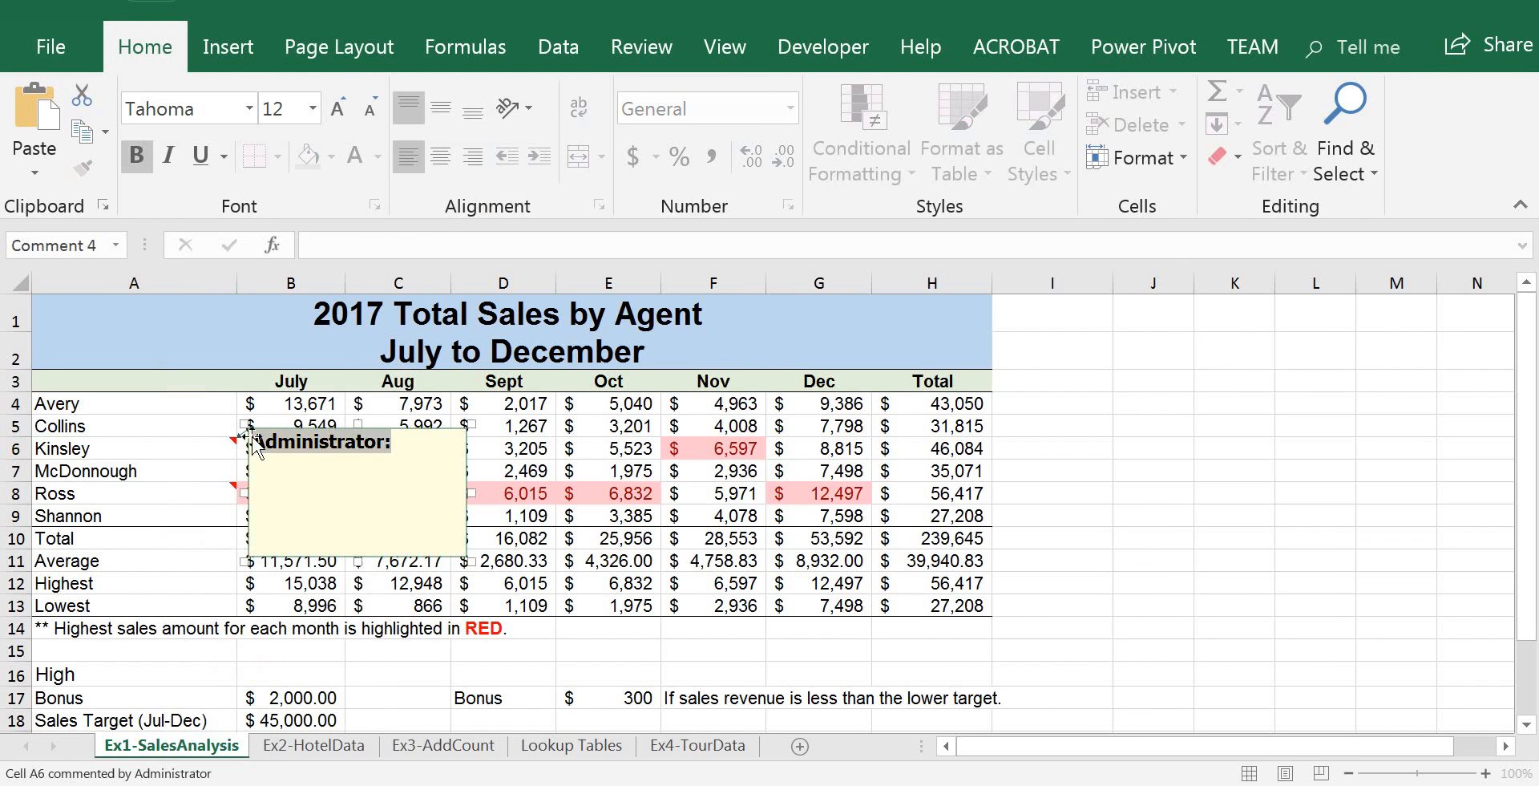
type("Kinsley is the to")
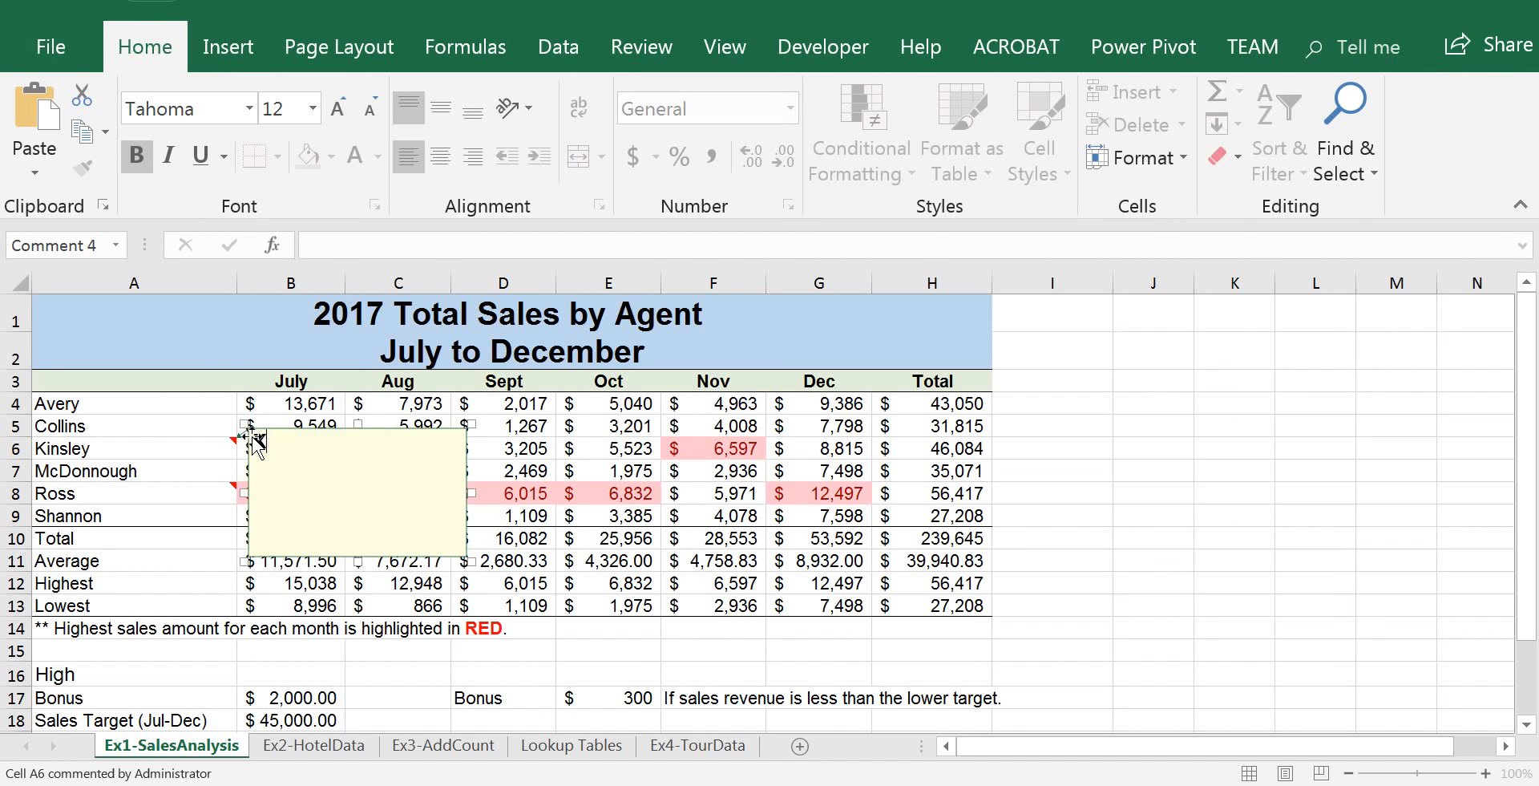
type("p ")
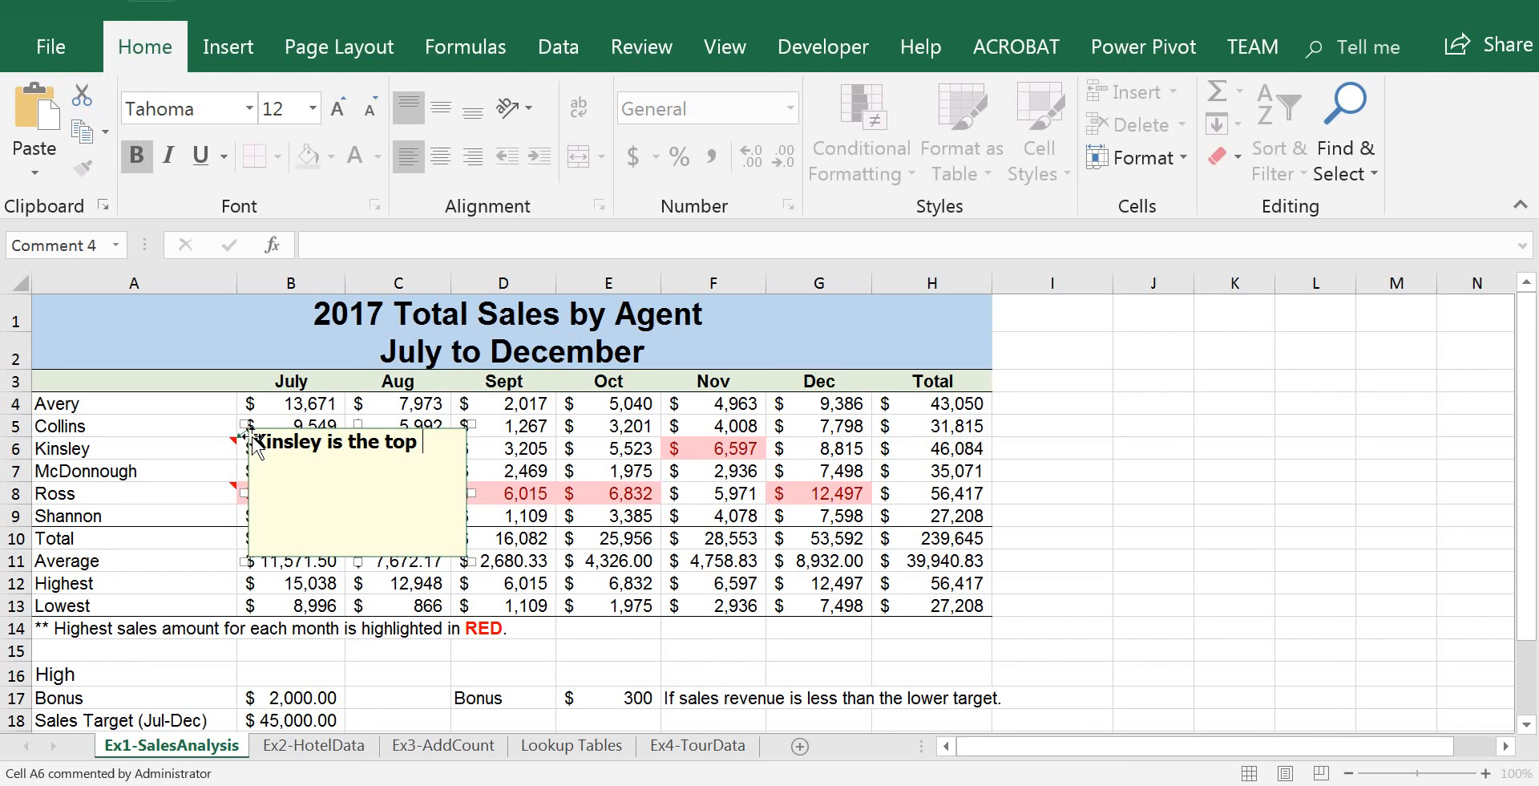
type("salesperson for Aug and Nov.")
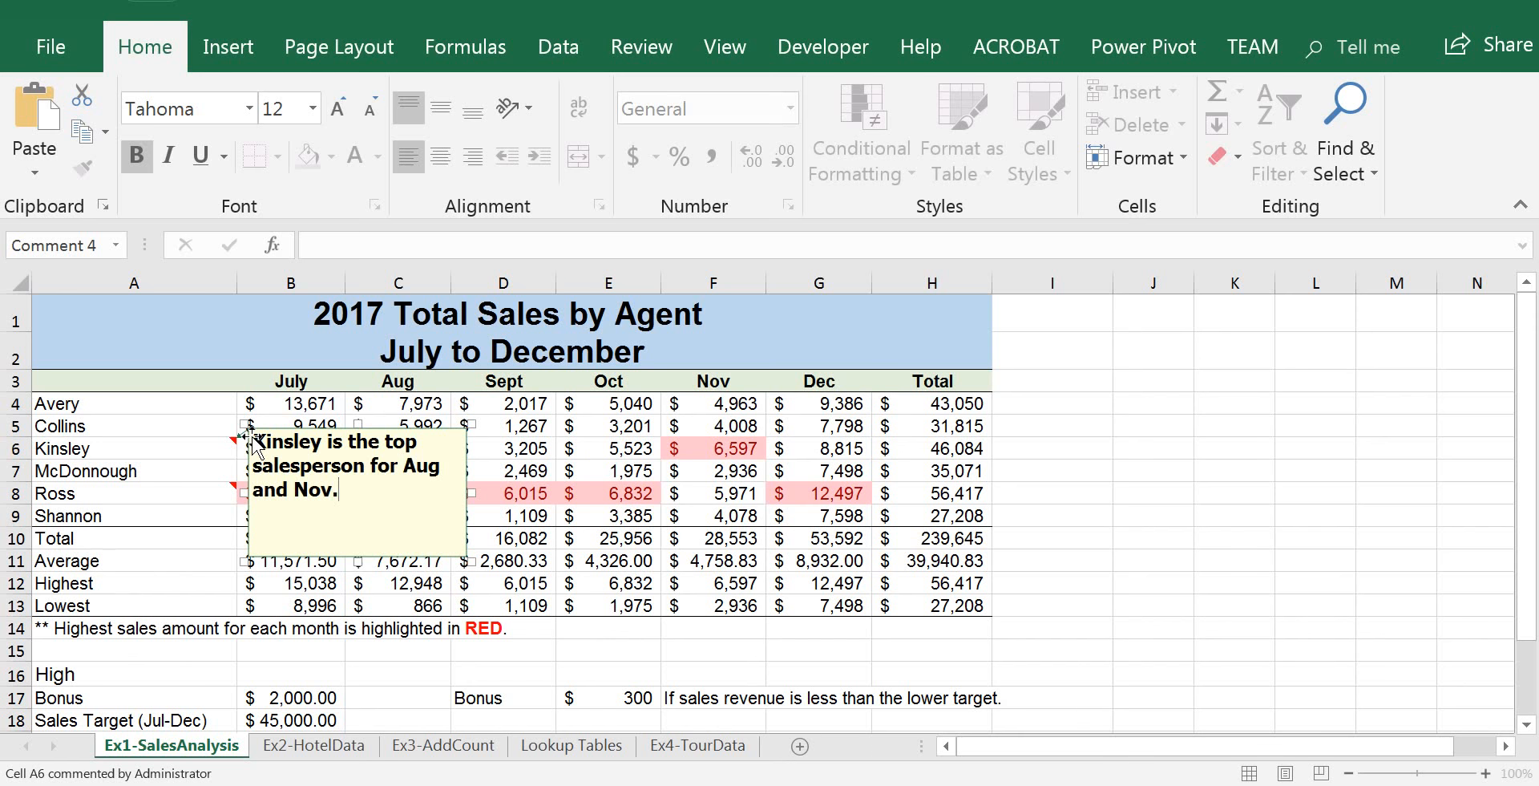
- Move the A6 comment box slightly up and reduce its height to fit the text
left_click_drag(422, 436, 461, 399)
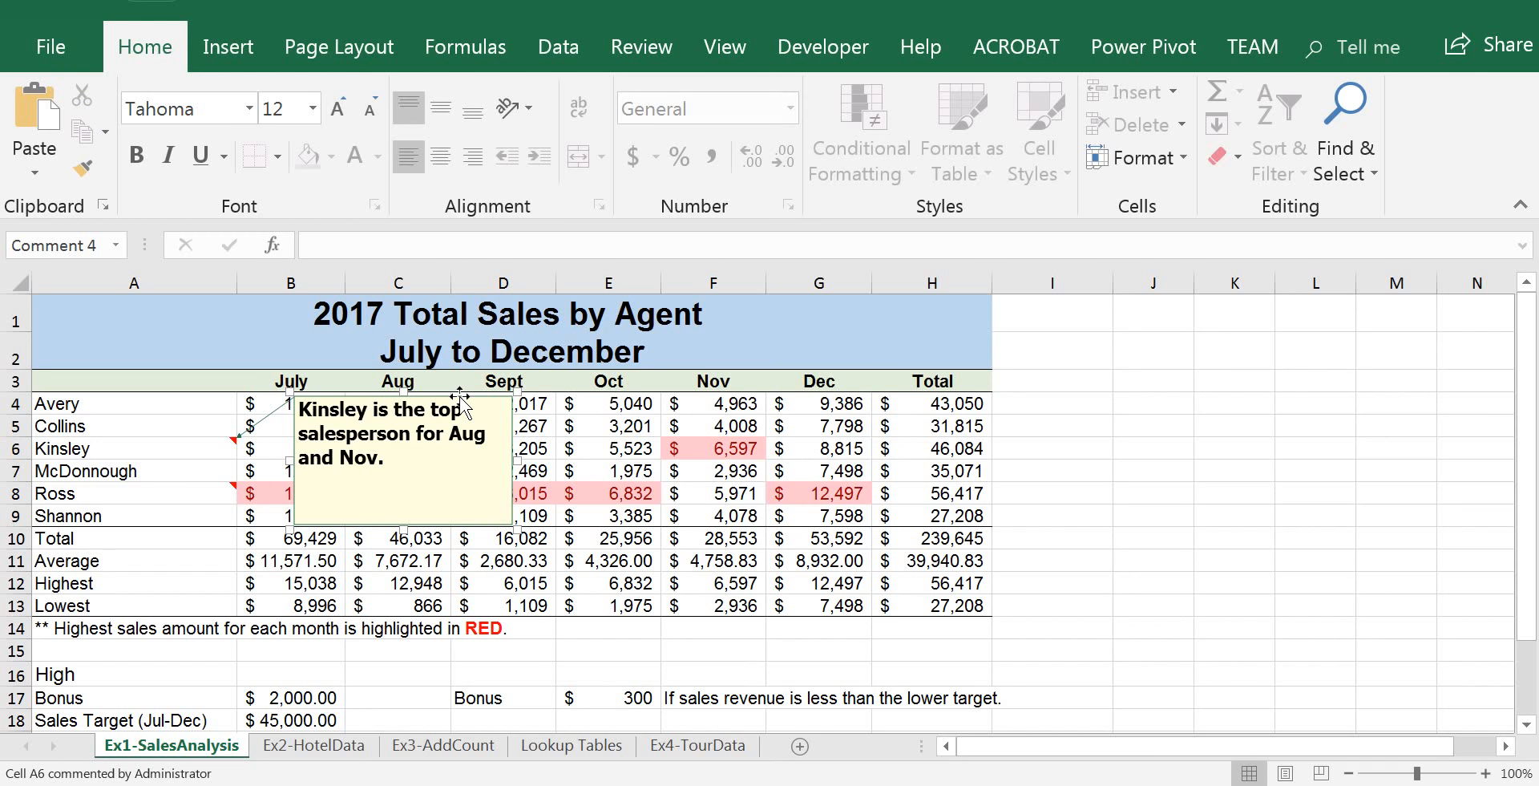
left_click_drag(512, 526, 514, 480)
left_click(189, 451)
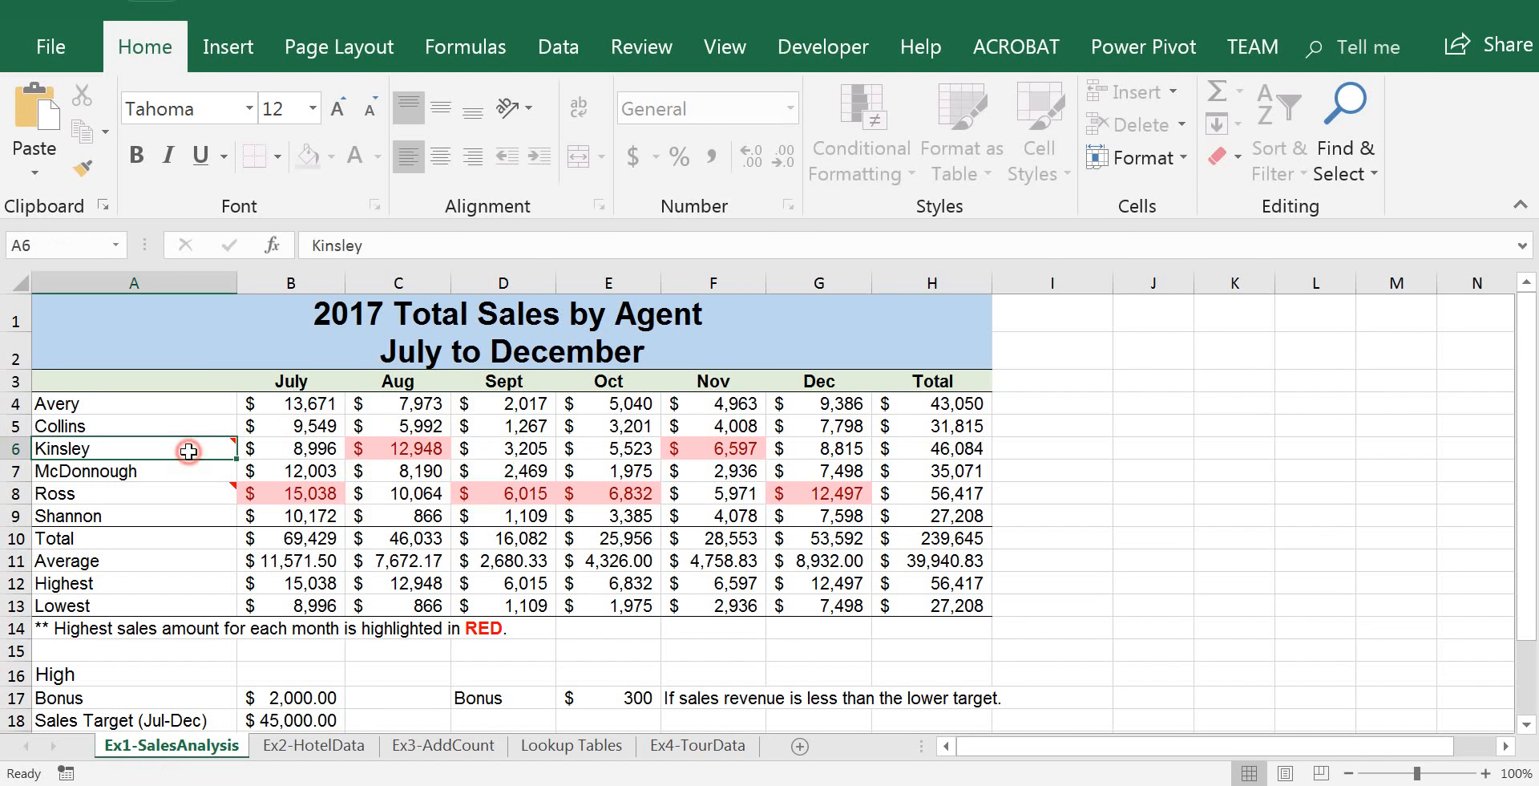
- Display the comments on cells A6 and A8 to check their text
left_click(204, 582)
mouse_move(180, 447)
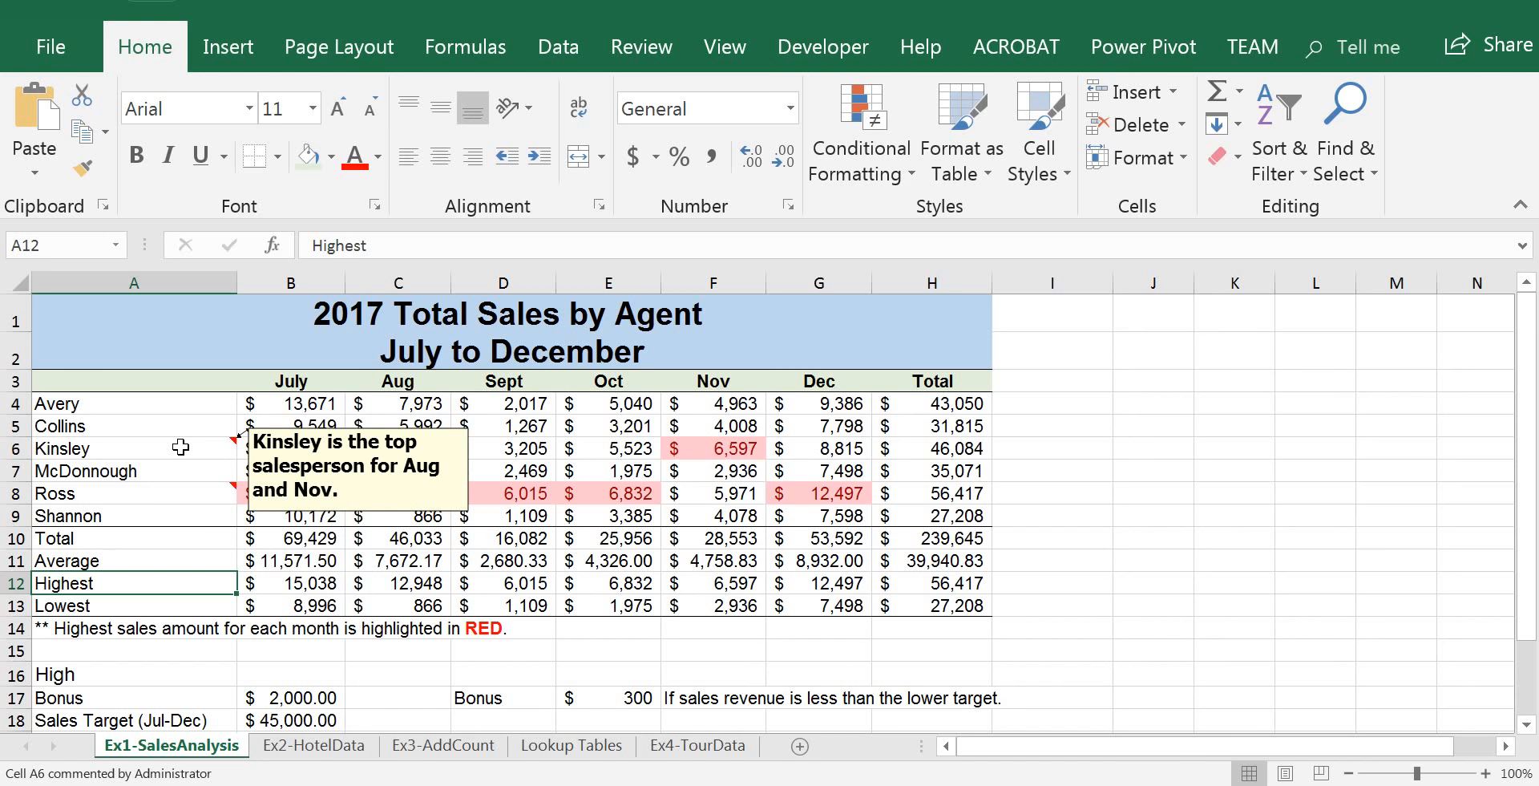
mouse_move(170, 497)
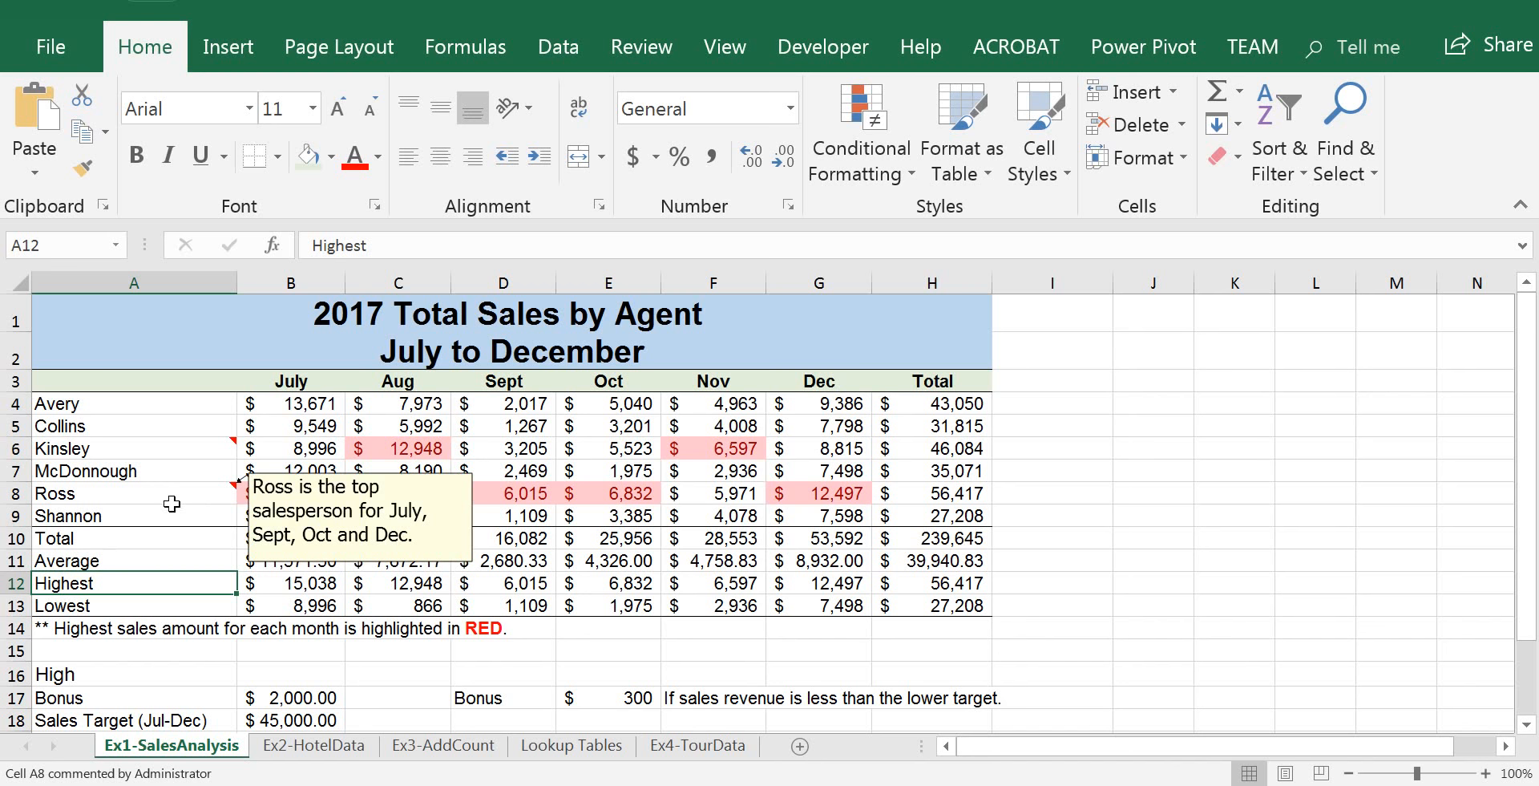
left_click(569, 605)
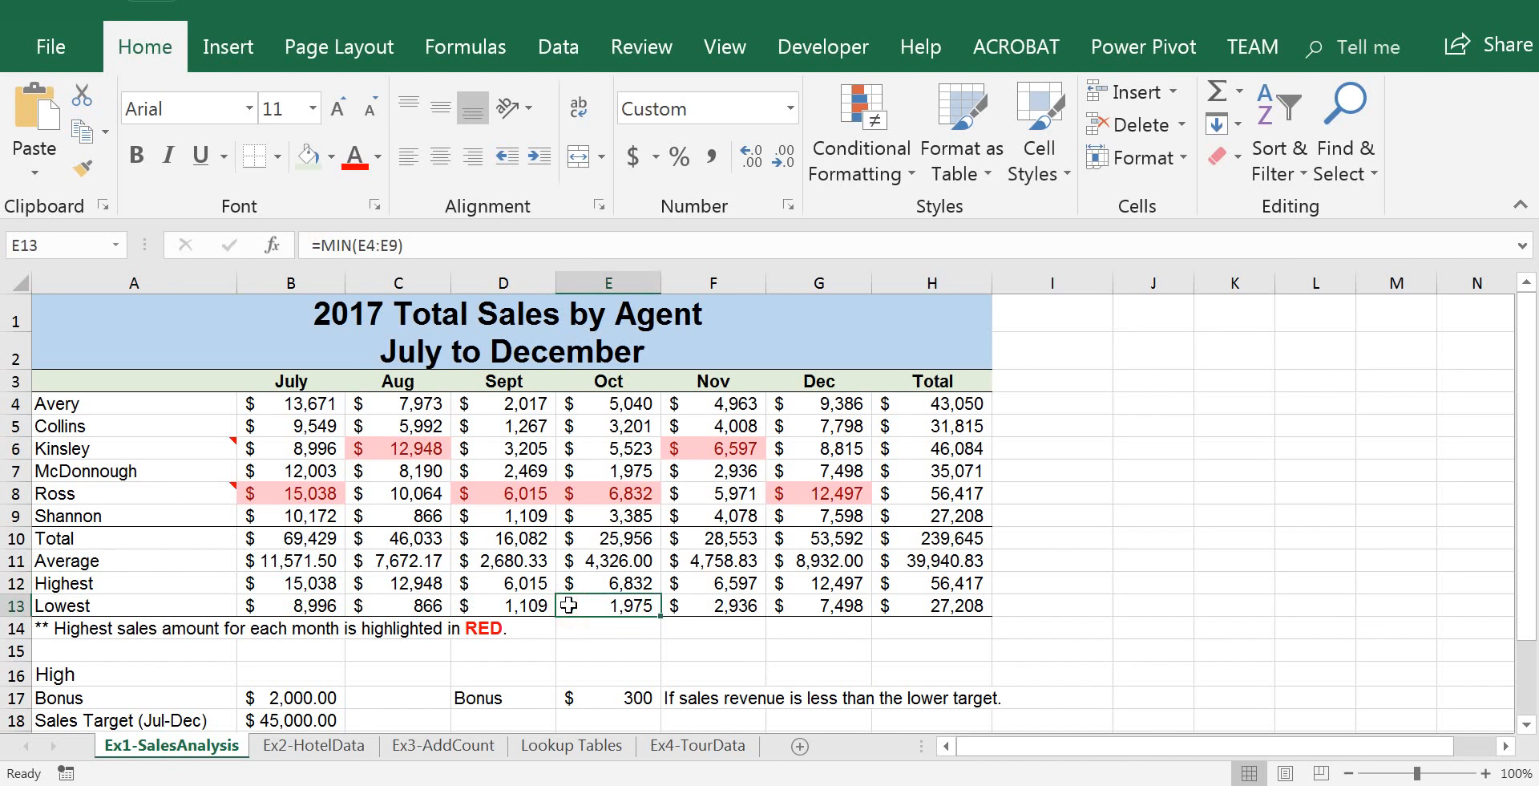